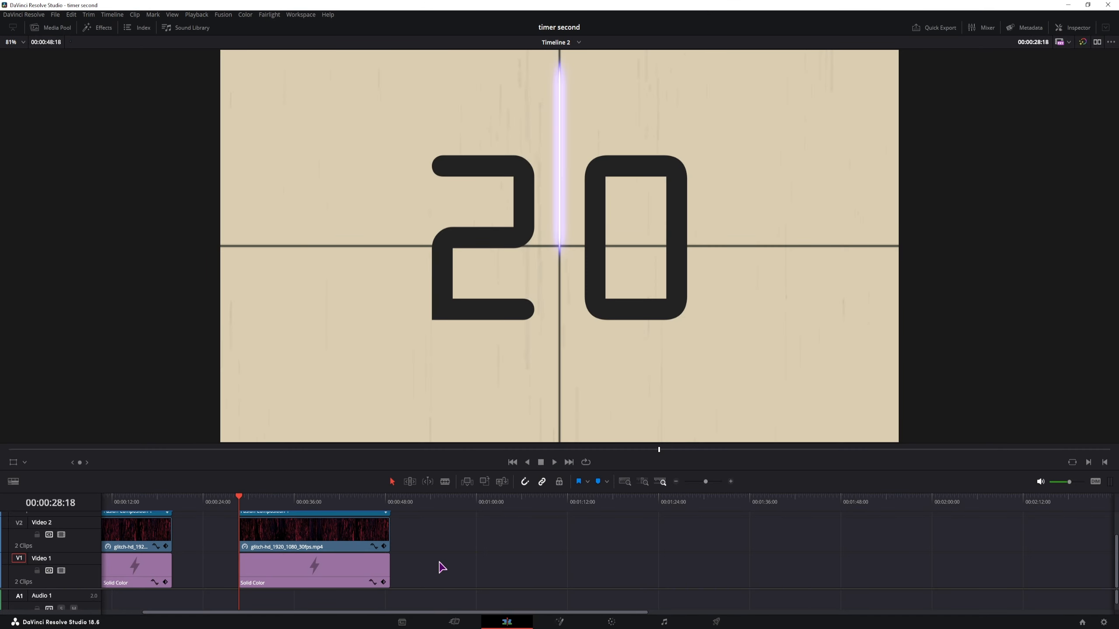
# Scrub through the finished countdown animation on the timeline to examine its numbers, rotating hand and textured background.
pyautogui.click(246, 501)
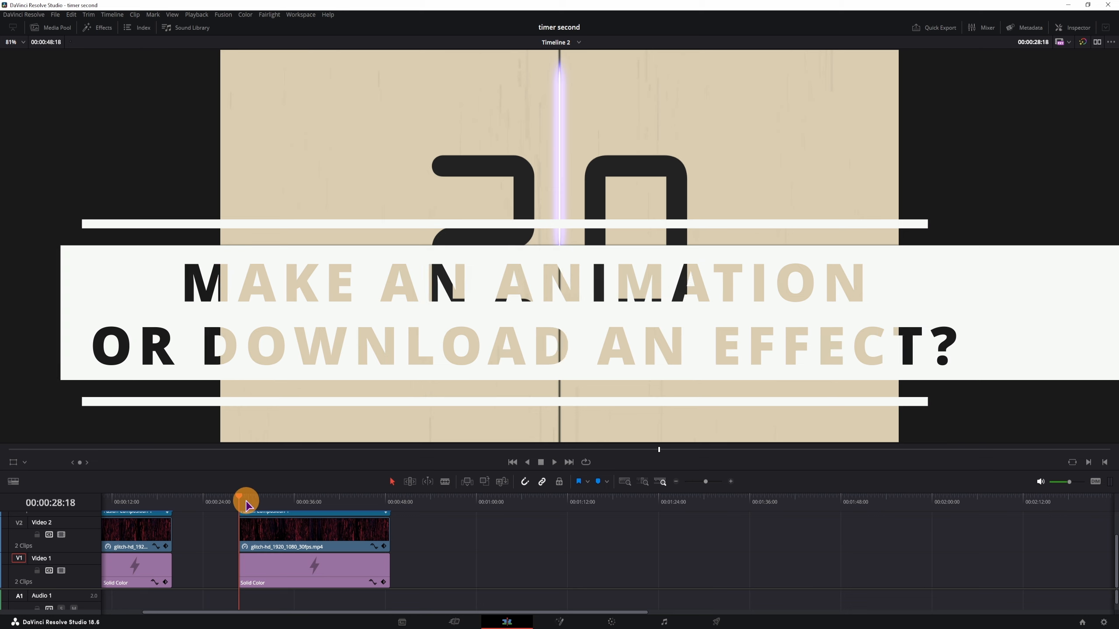
pyautogui.moveTo(246, 505); pyautogui.dragTo(291, 500)
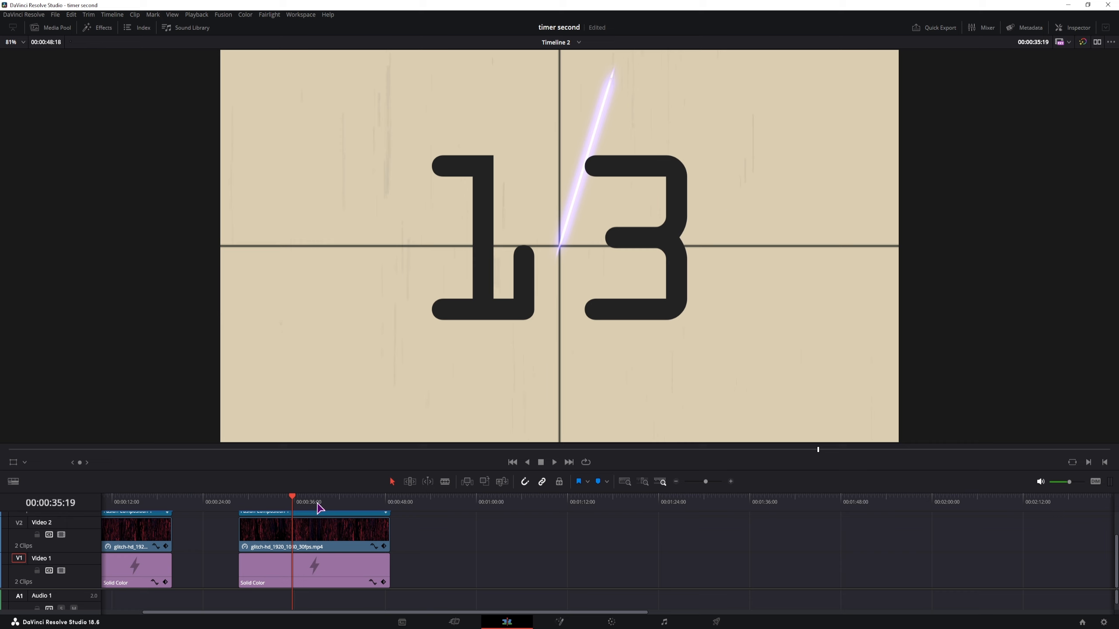
pyautogui.moveTo(295, 501); pyautogui.dragTo(272, 501)
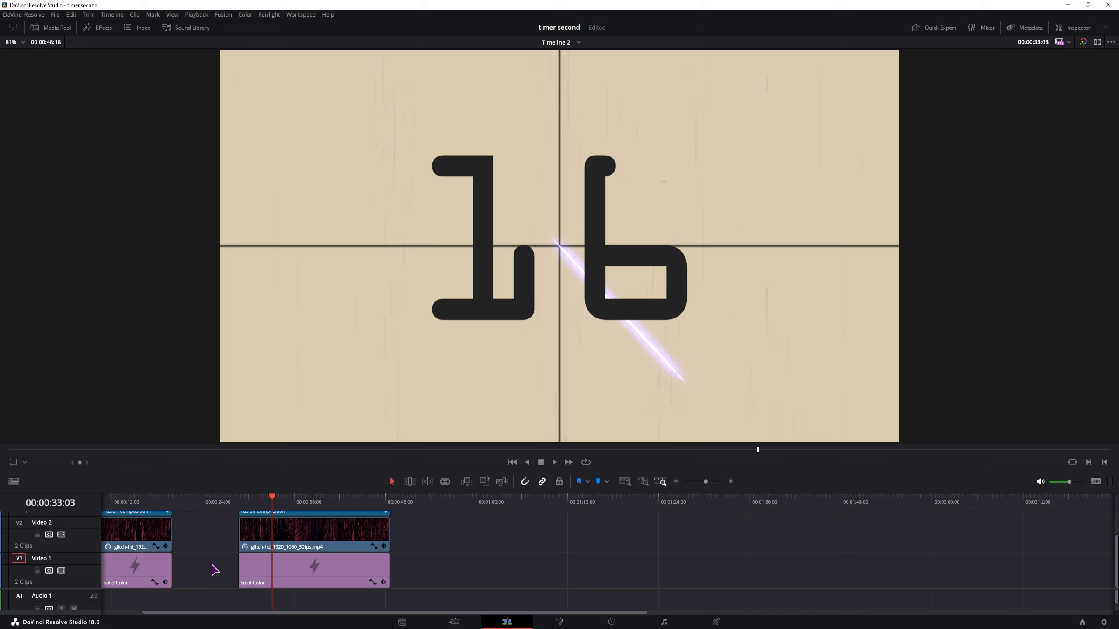
# Switch to the browser and look through the Pexels noise texture videos for a suitable background texture.
pyautogui.hotkey('alt', 'Tab')
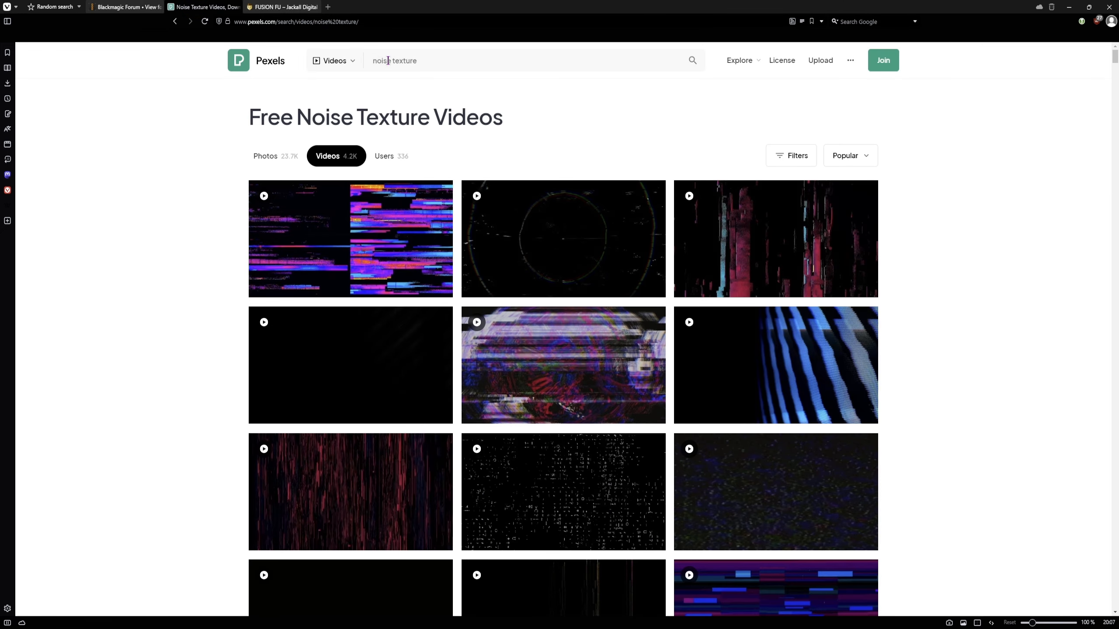
pyautogui.scroll(-2, 189, 357)
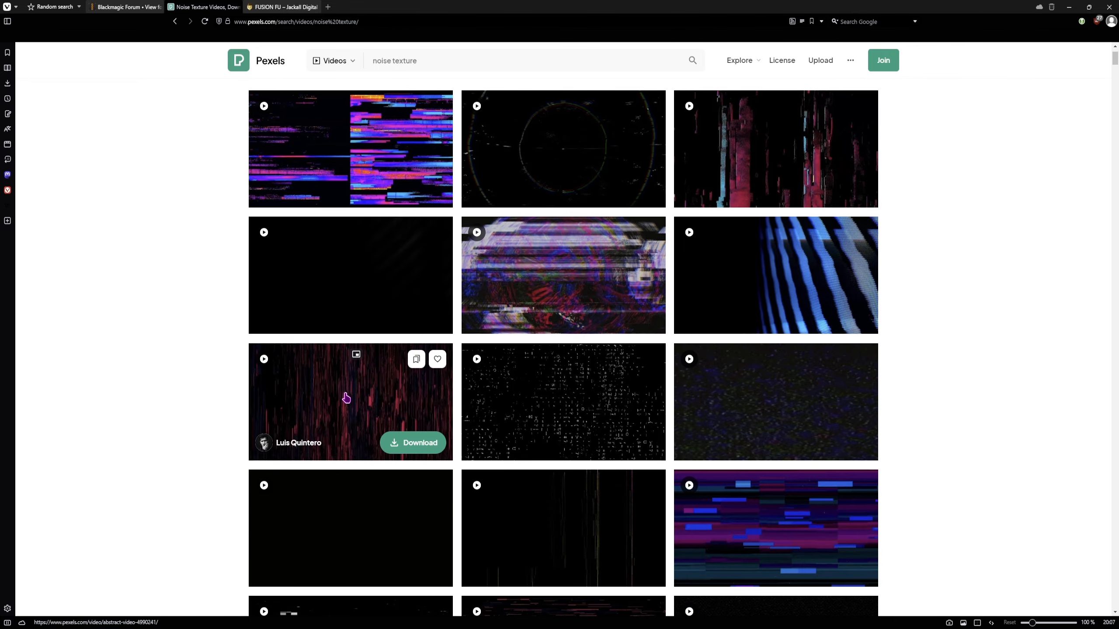
pyautogui.scroll(-7, 495, 362)
pyautogui.scroll(-2, 568, 347)
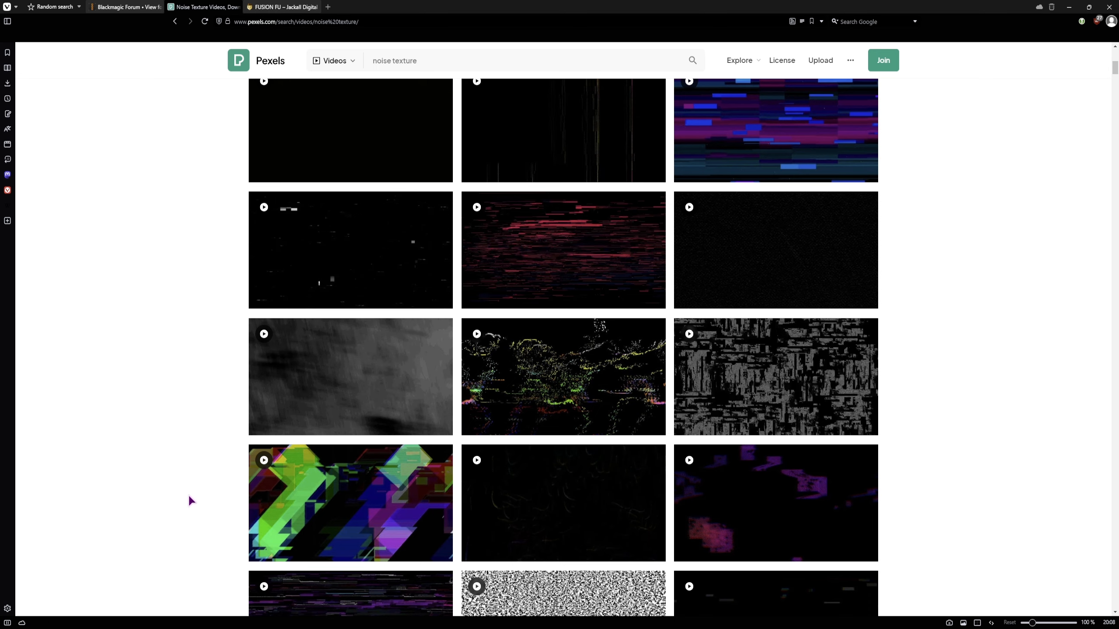
pyautogui.scroll(-2, 320, 419)
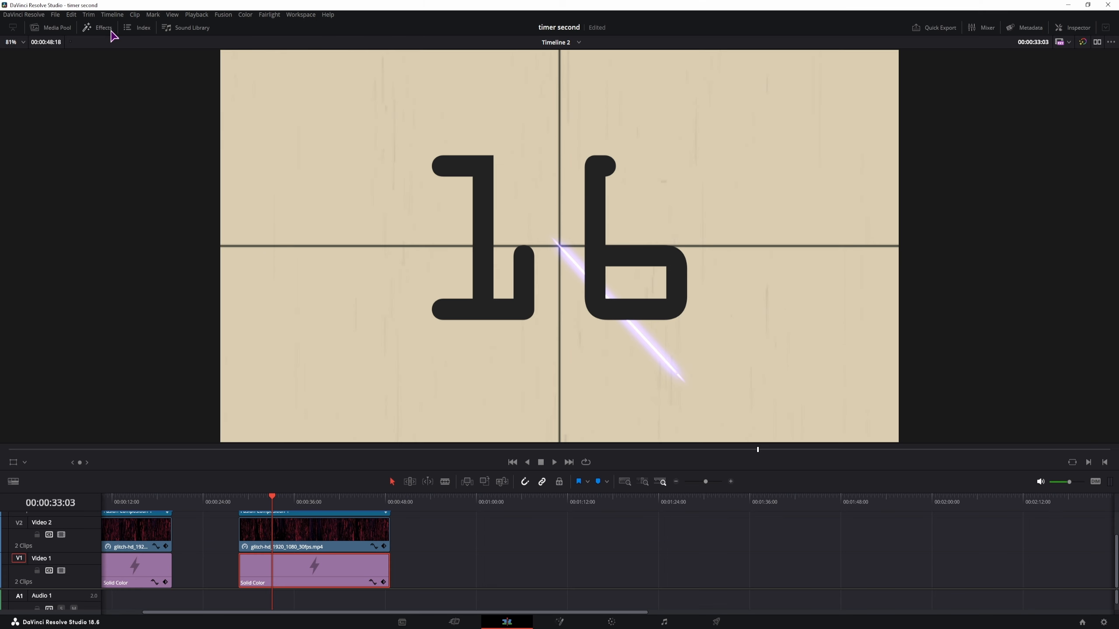
# Add a Solid Color generator to Video 1 after the existing clips and park the playhead over it at 00:00:53:11.
pyautogui.click(108, 29)
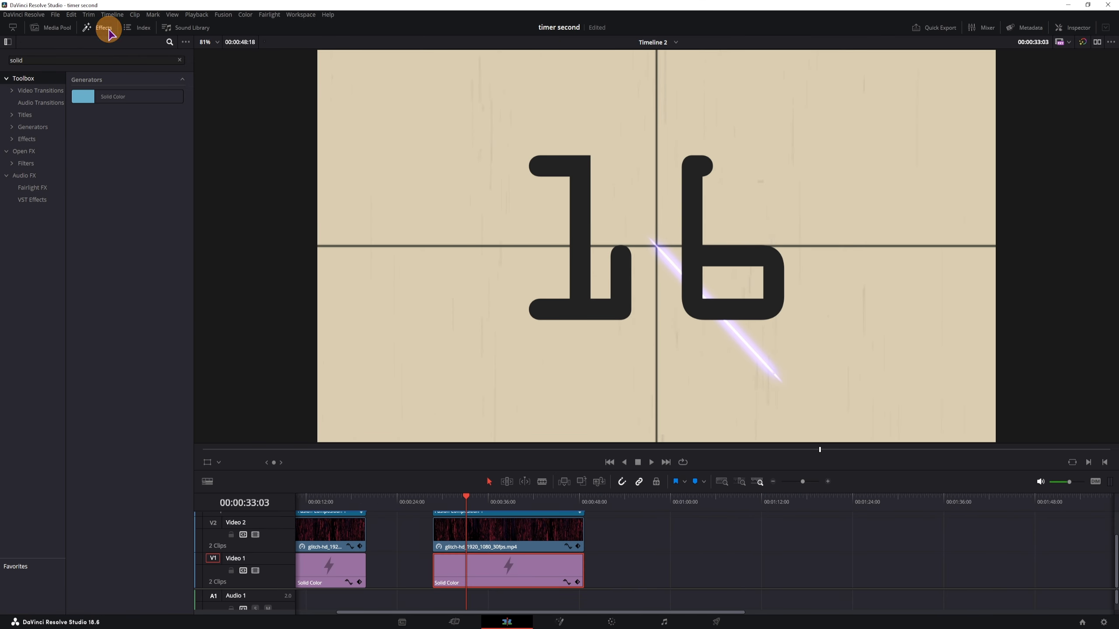
pyautogui.click(38, 61)
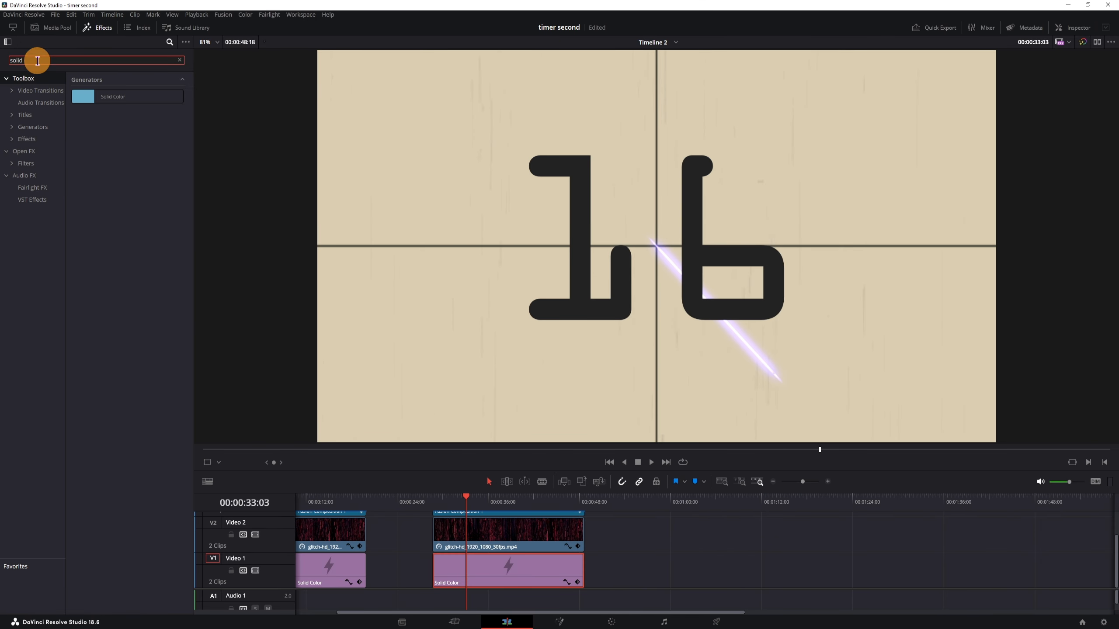
pyautogui.moveTo(113, 95); pyautogui.dragTo(614, 582)
pyautogui.click(621, 505)
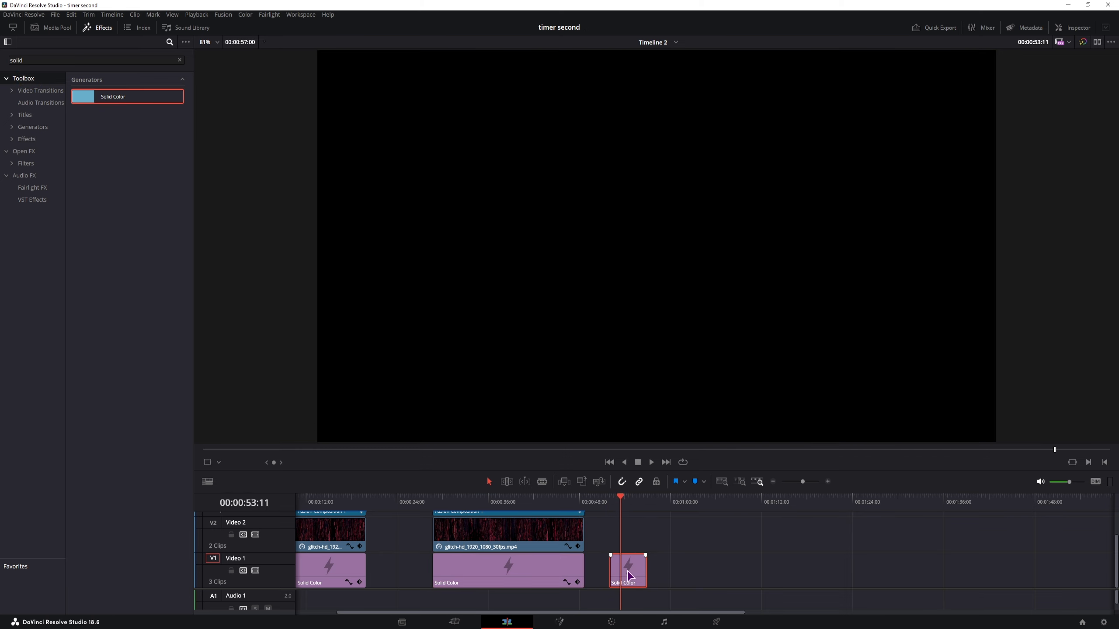
# Change the new Solid Color generator from black to a light greyish beige.
pyautogui.click(1071, 28)
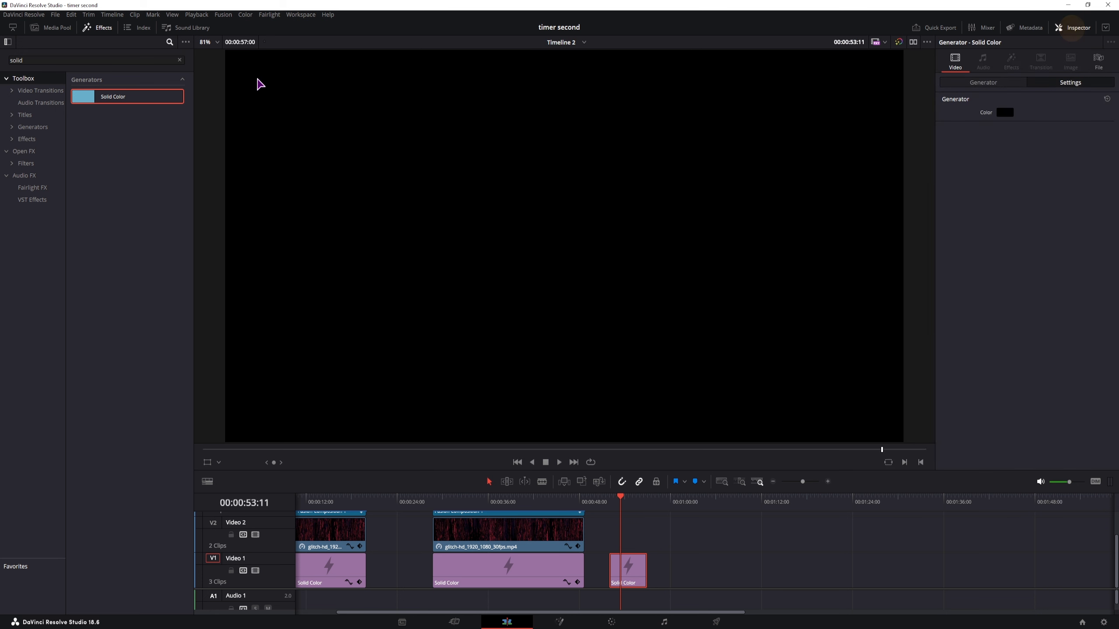
pyautogui.click(102, 28)
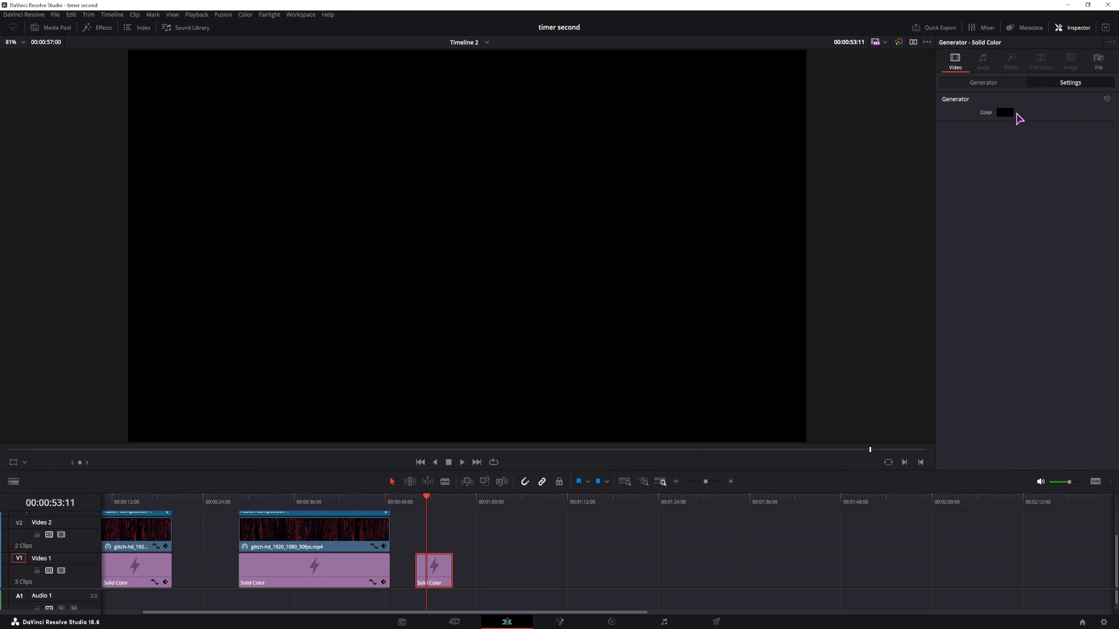
pyautogui.click(1005, 113)
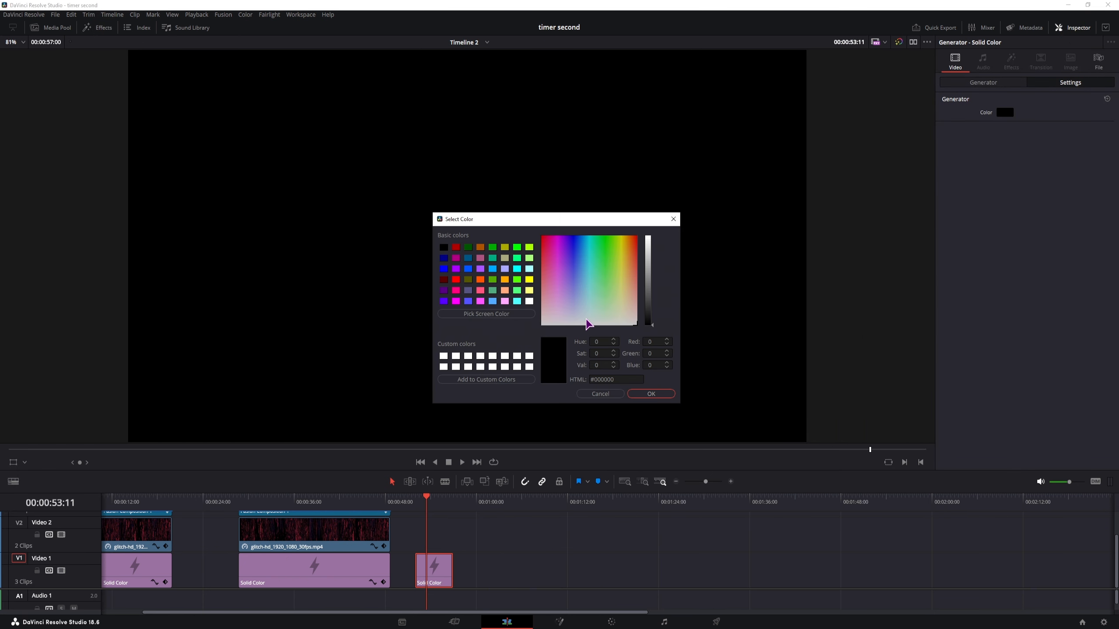
pyautogui.click(625, 315)
pyautogui.moveTo(652, 326); pyautogui.dragTo(652, 264)
pyautogui.press('Return')
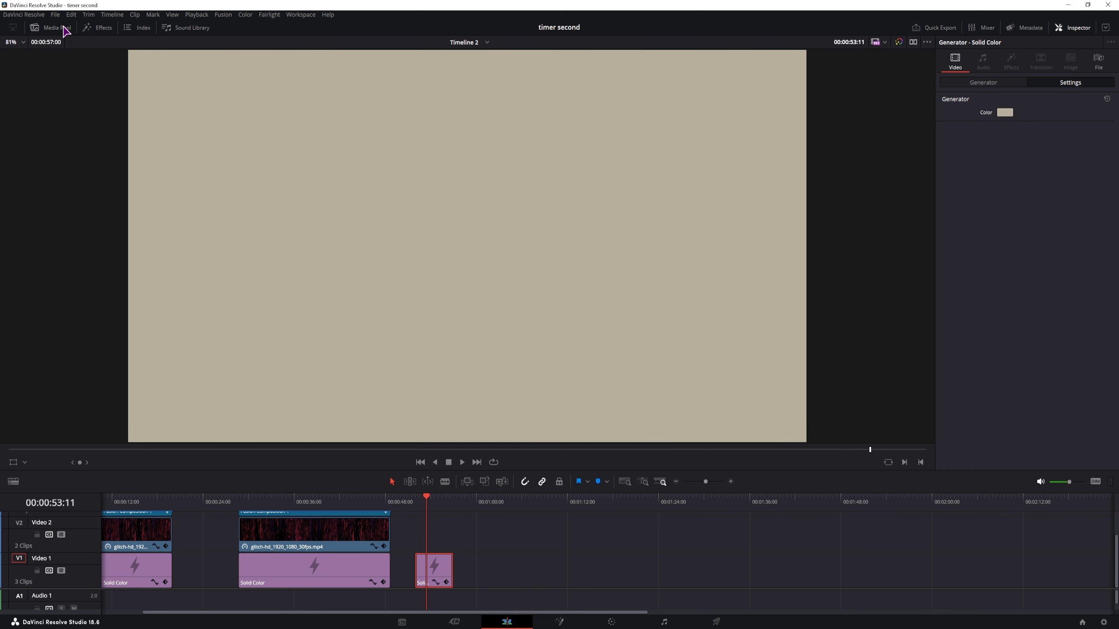
# Place the glitch-hd video from the media pool on Video 2, directly above the new Solid Color clip.
pyautogui.click(65, 30)
pyautogui.moveTo(129, 77); pyautogui.dragTo(616, 535)
pyautogui.hscroll(5, 611, 549)
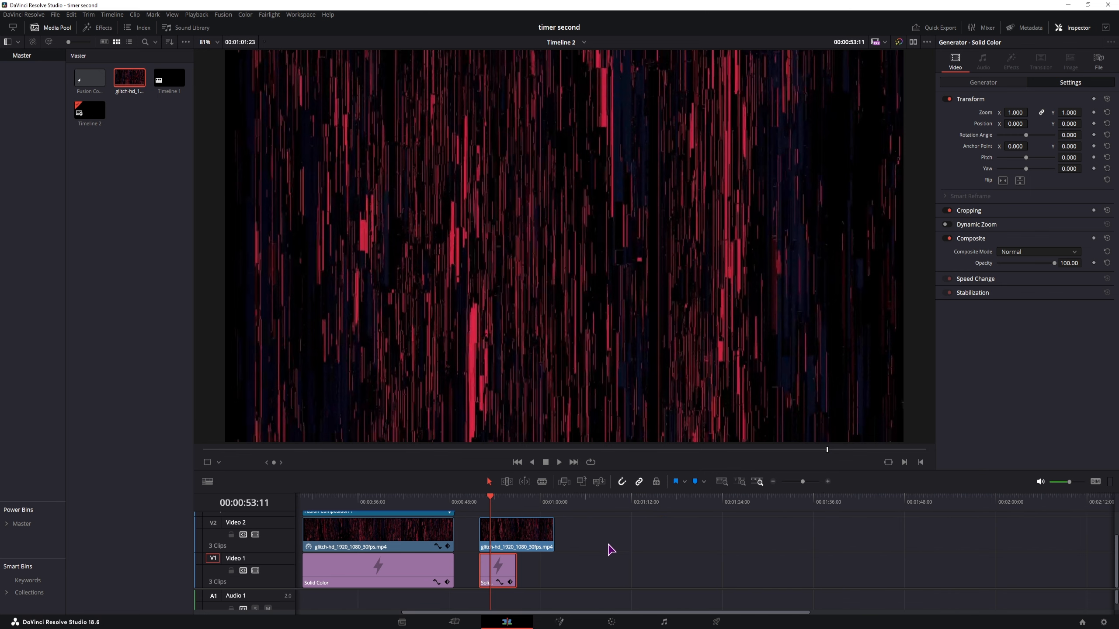
pyautogui.hscroll(2, 611, 549)
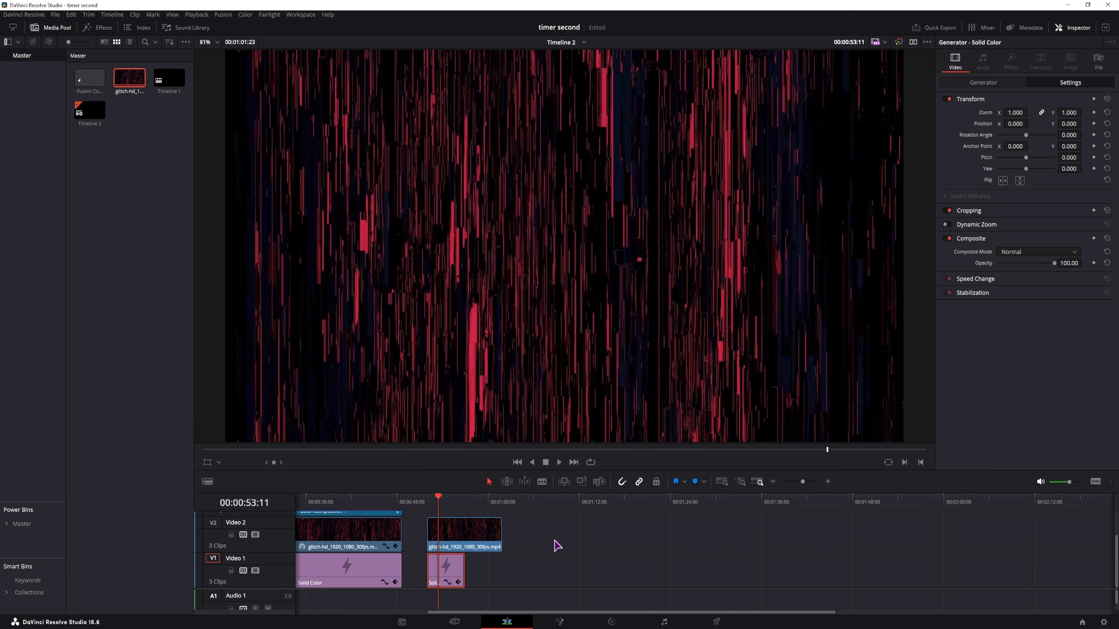
# Compare the new glitch clip's first and last frames and check where it ends on the timeline.
pyautogui.click(428, 501)
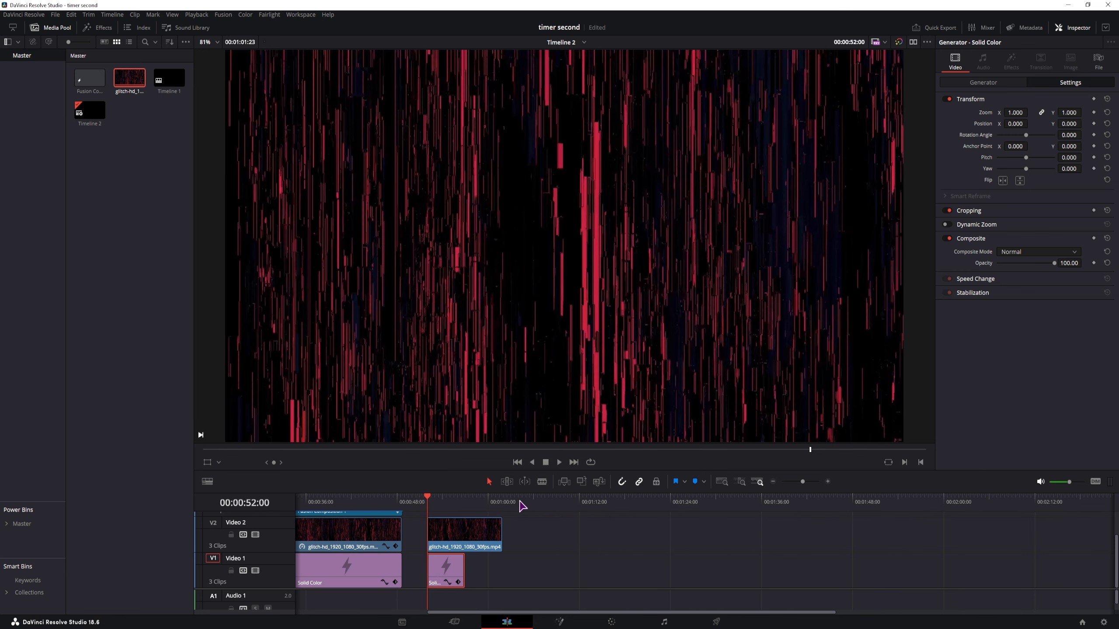
pyautogui.click(500, 501)
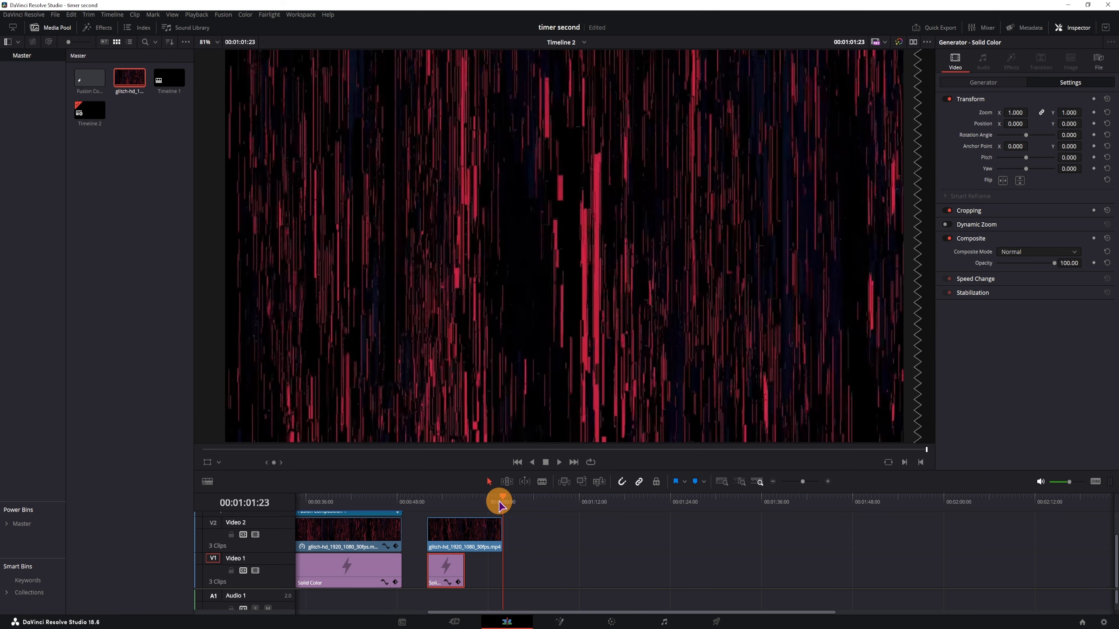
pyautogui.click(427, 501)
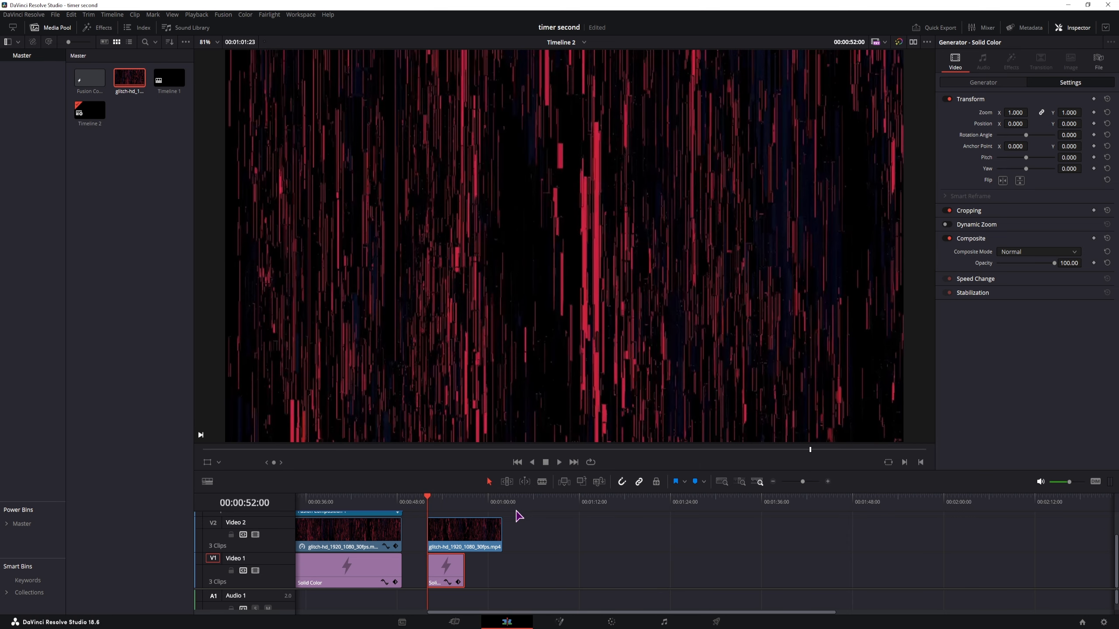
pyautogui.moveTo(518, 502); pyautogui.dragTo(552, 507)
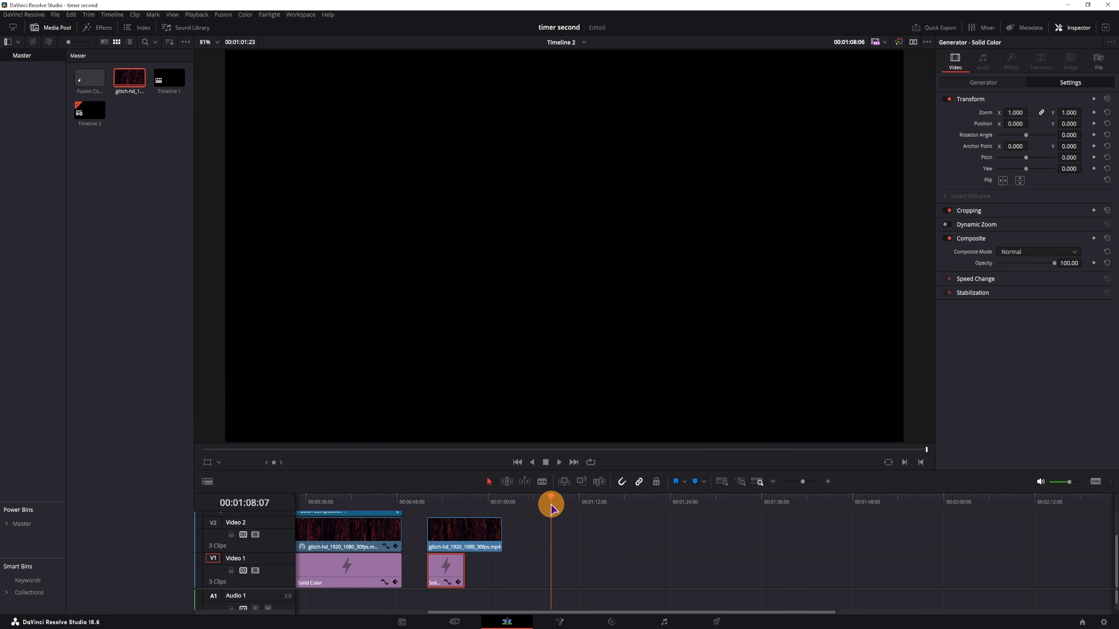
# Slow the new glitch clip on Video 2 down to 50% speed.
pyautogui.click(466, 528)
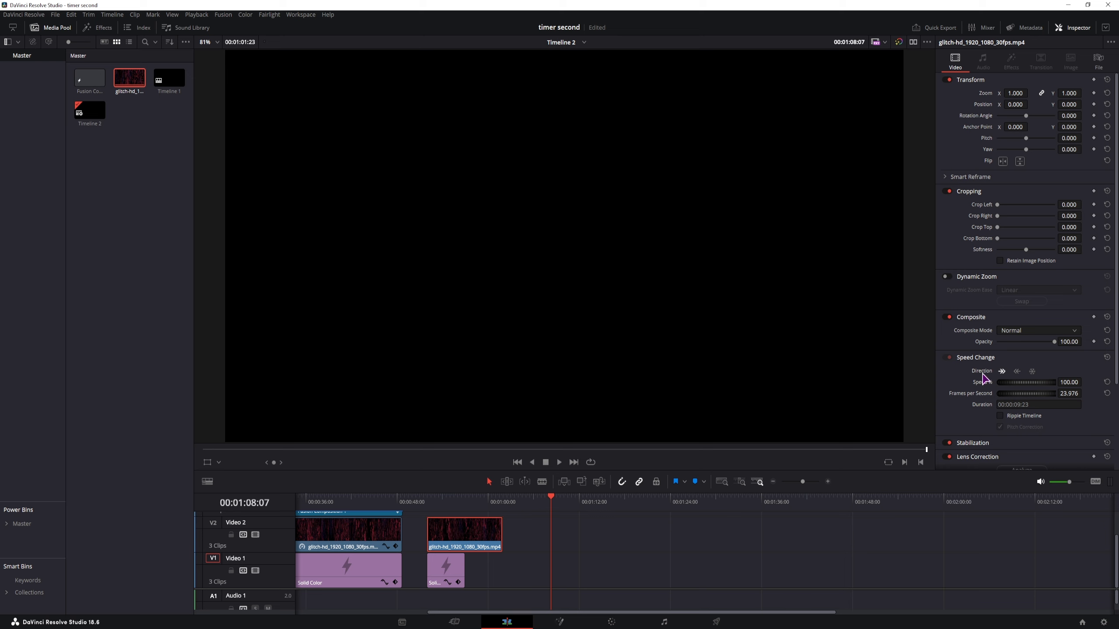
pyautogui.click(1070, 382)
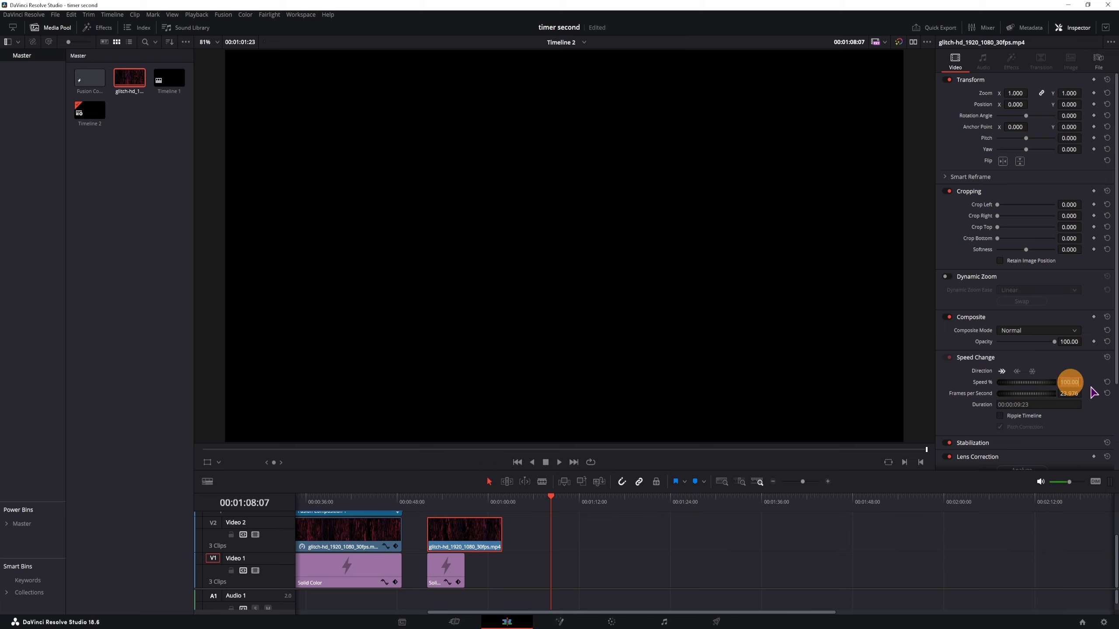
pyautogui.write('50')
pyautogui.press('Return')
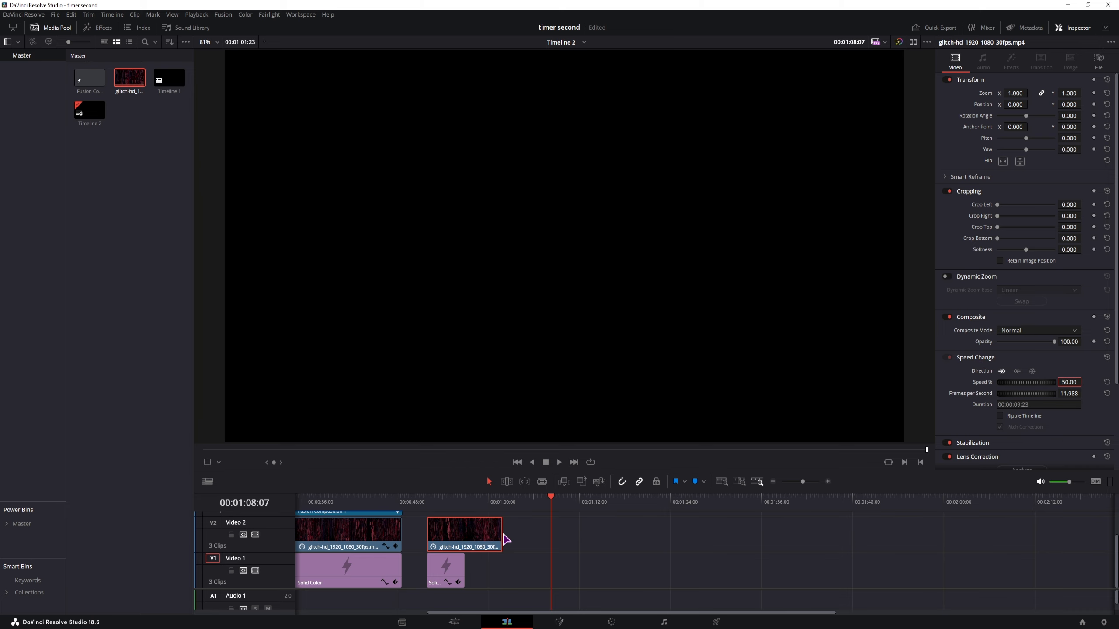
# Extend the slowed glitch clip's end to 00:01:11:23, save the project, and undo the extension.
pyautogui.moveTo(501, 534); pyautogui.dragTo(581, 534)
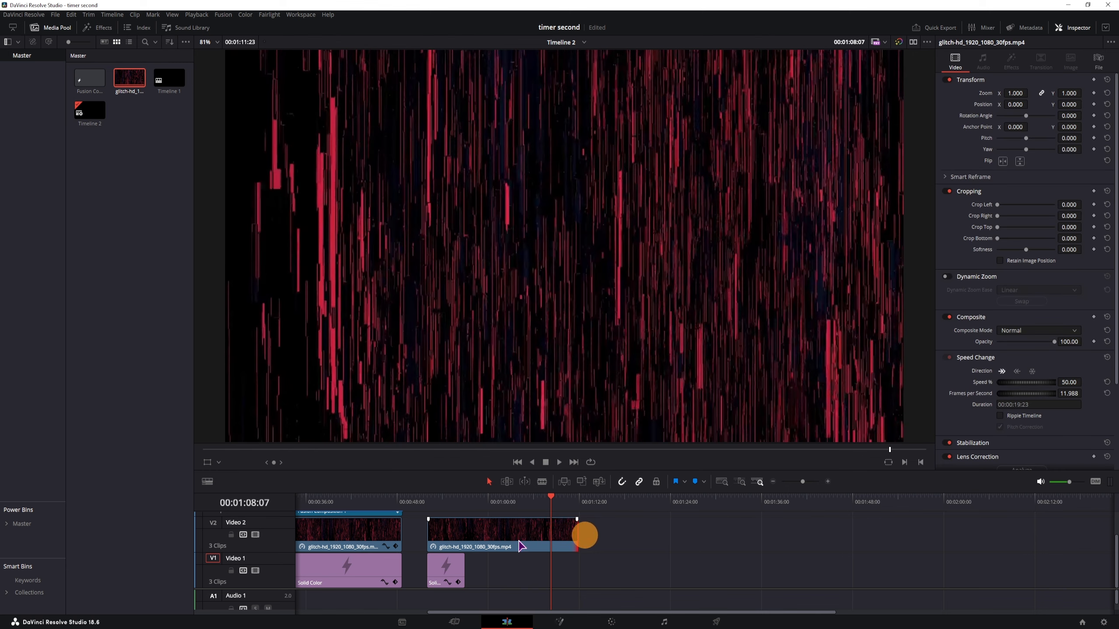
pyautogui.hotkey('ctrl', 's')
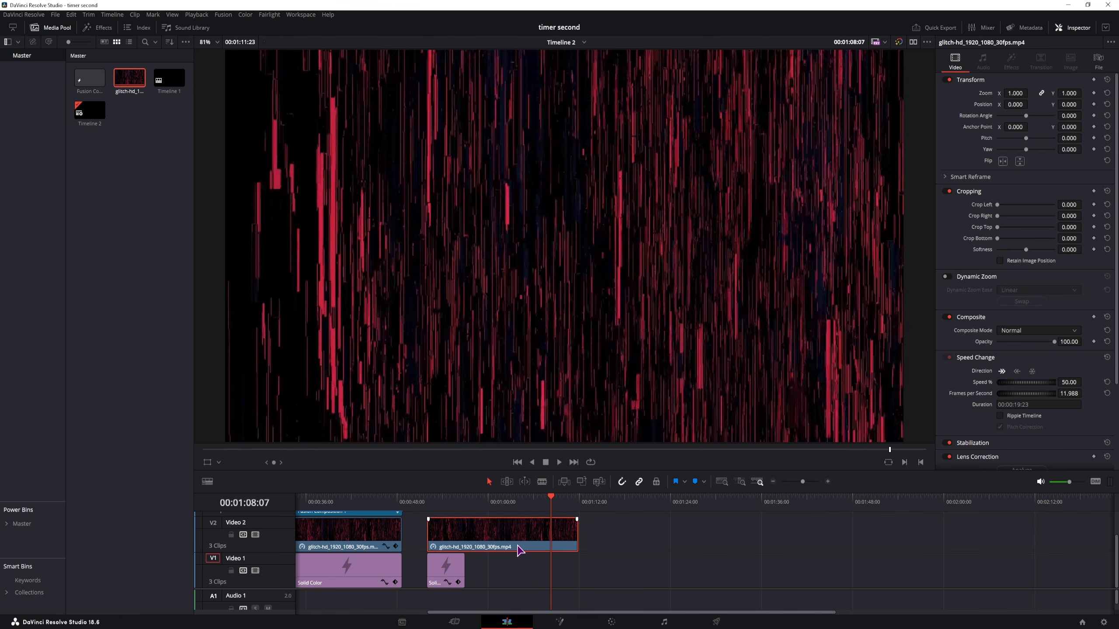
pyautogui.hotkey('ctrl', 'z')
# Show the retime controls on the new glitch clip and examine the preset Change Speed percentages.
pyautogui.click(469, 535)
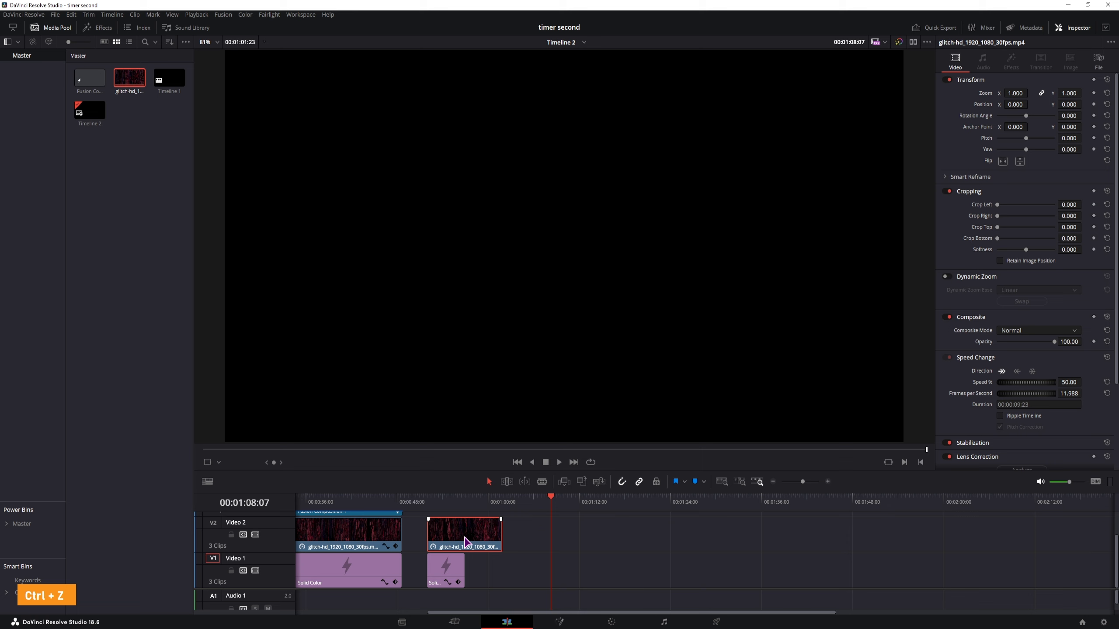
pyautogui.hotkey('ctrl', 'r')
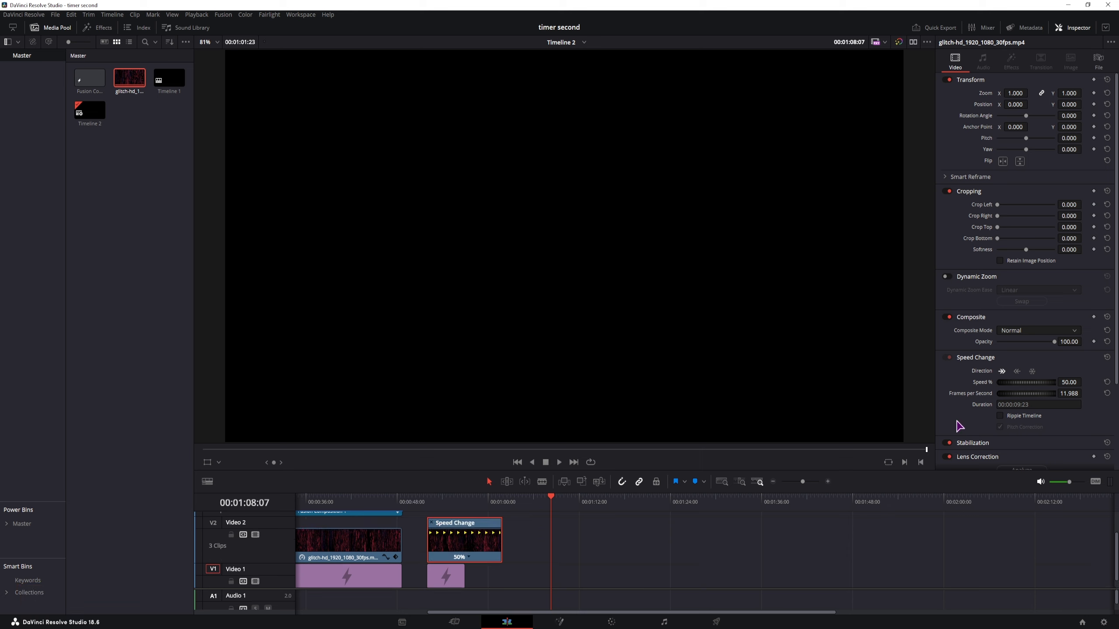
pyautogui.click(469, 557)
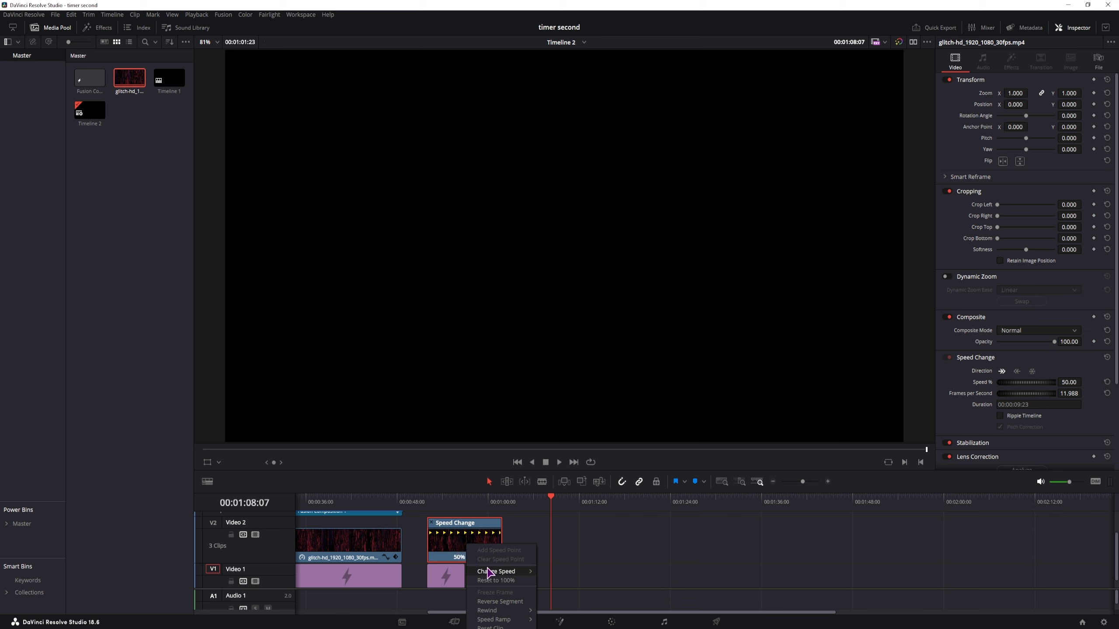
pyautogui.moveTo(498, 571)
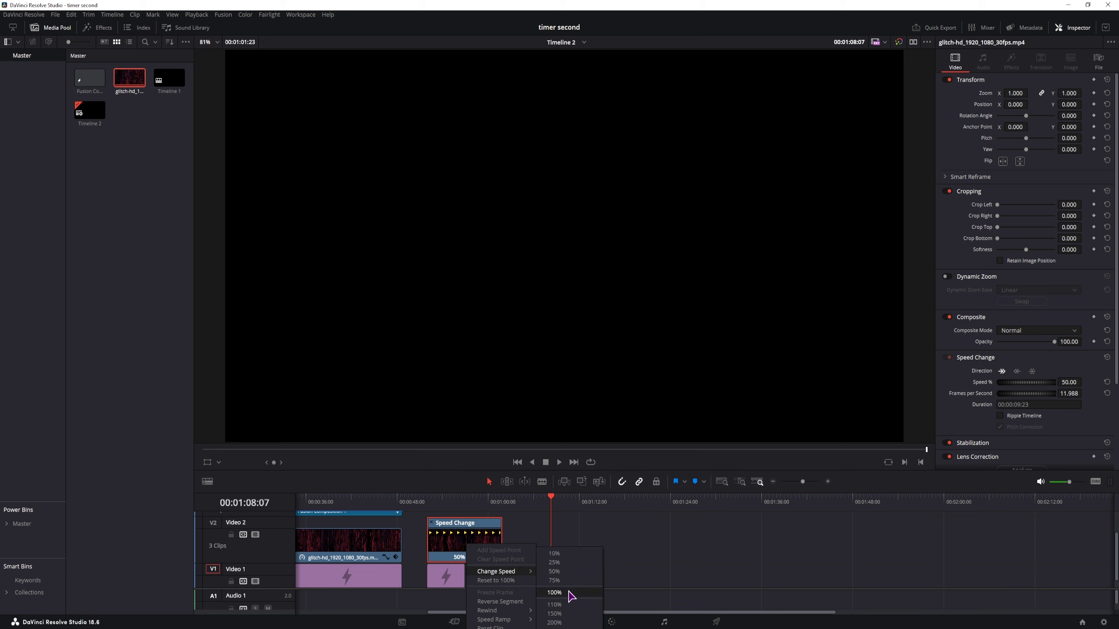
# Extend the new Solid Color clip on Video 1 to end together with the glitch clip at 00:01:11:23.
pyautogui.click(445, 572)
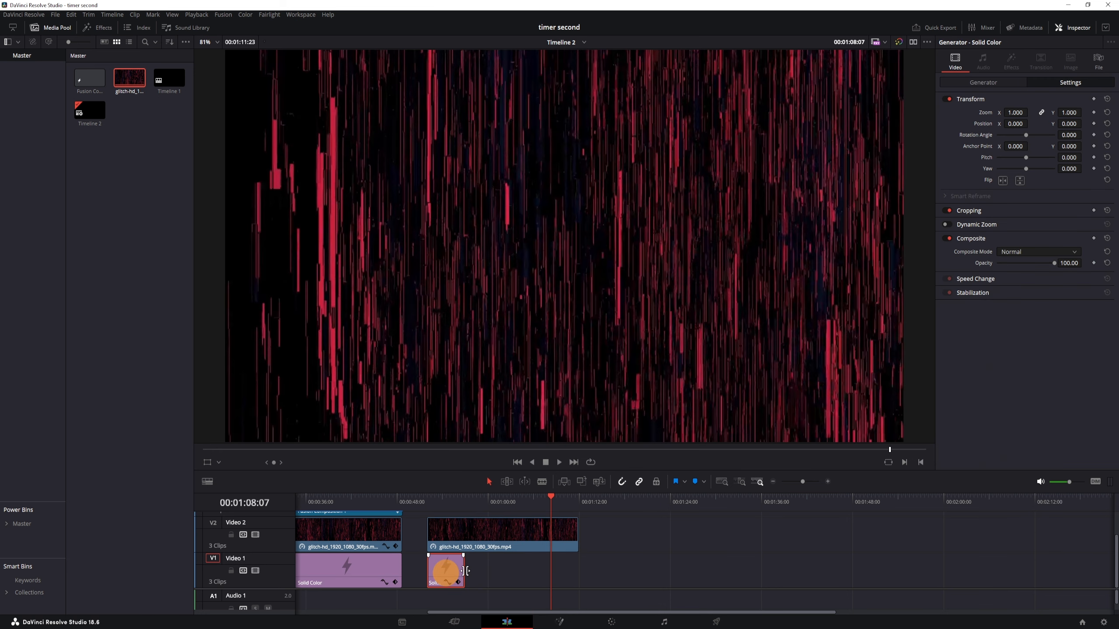
pyautogui.moveTo(463, 570); pyautogui.dragTo(577, 567)
# Preview composite modes such as Divide on the new glitch clip without applying one.
pyautogui.click(487, 532)
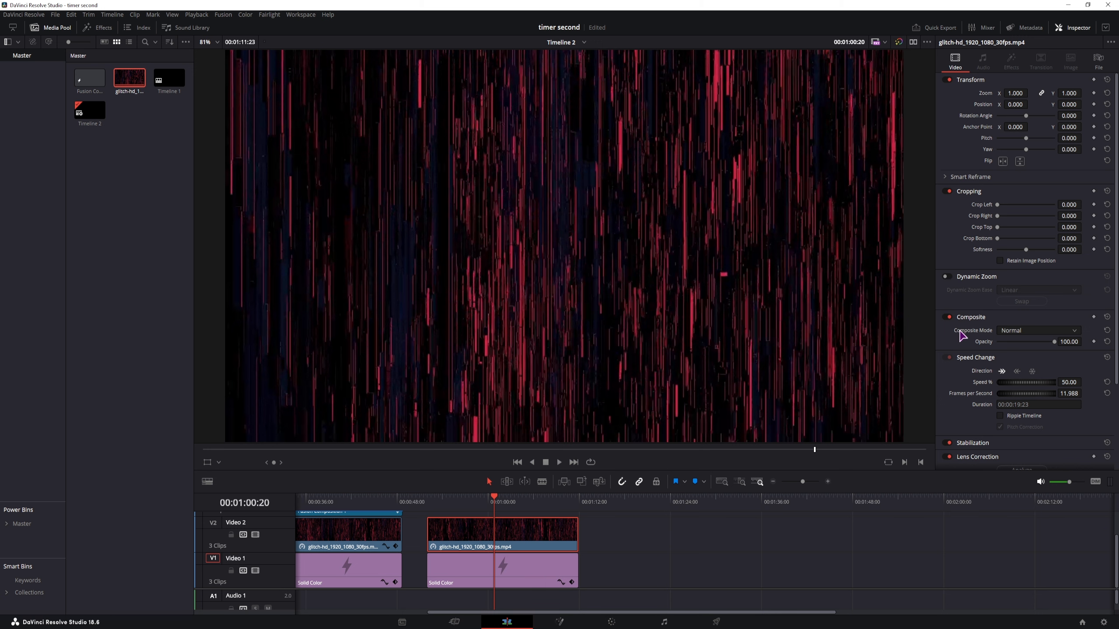
pyautogui.click(1024, 332)
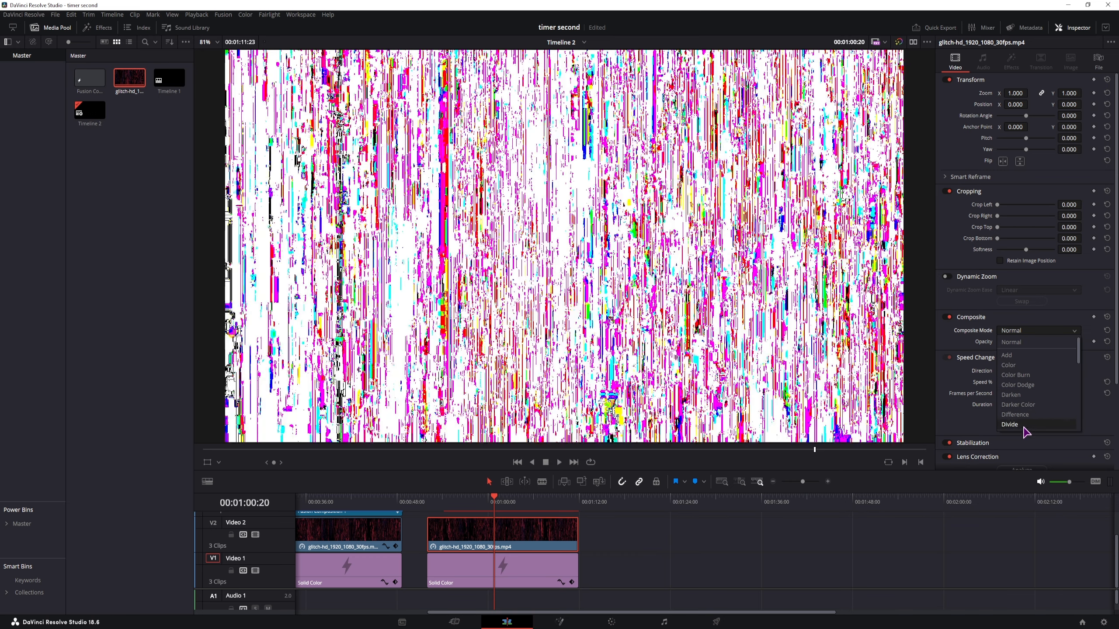
pyautogui.click(685, 546)
# Desaturate the new glitch clip completely to a Saturation of 0 and set its Shadows to -100 in the primary color wheels.
pyautogui.click(510, 547)
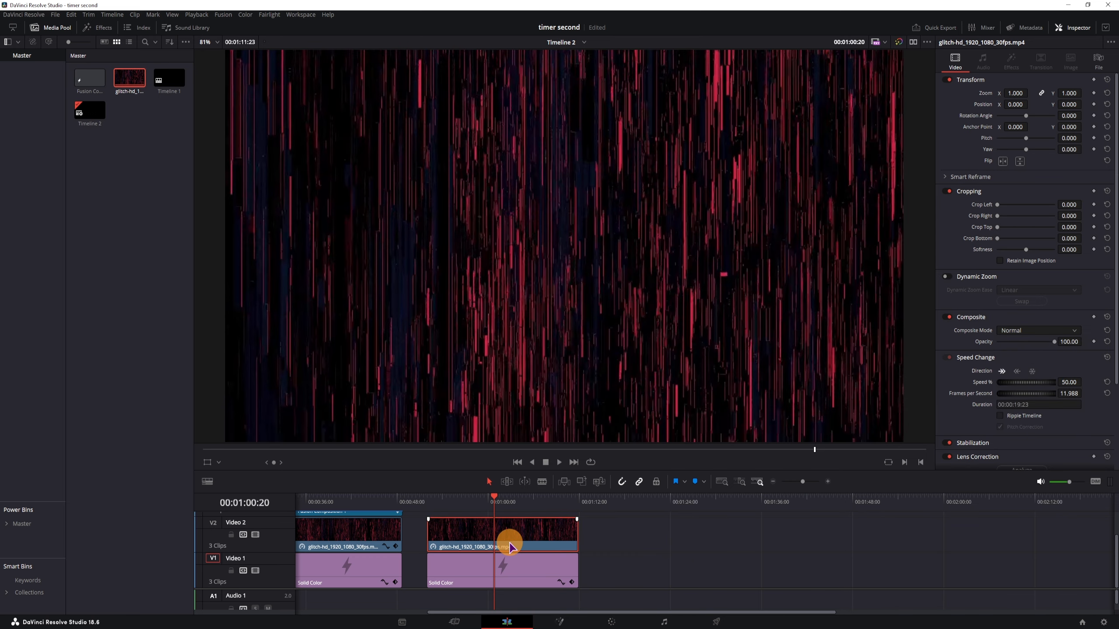
pyautogui.click(612, 622)
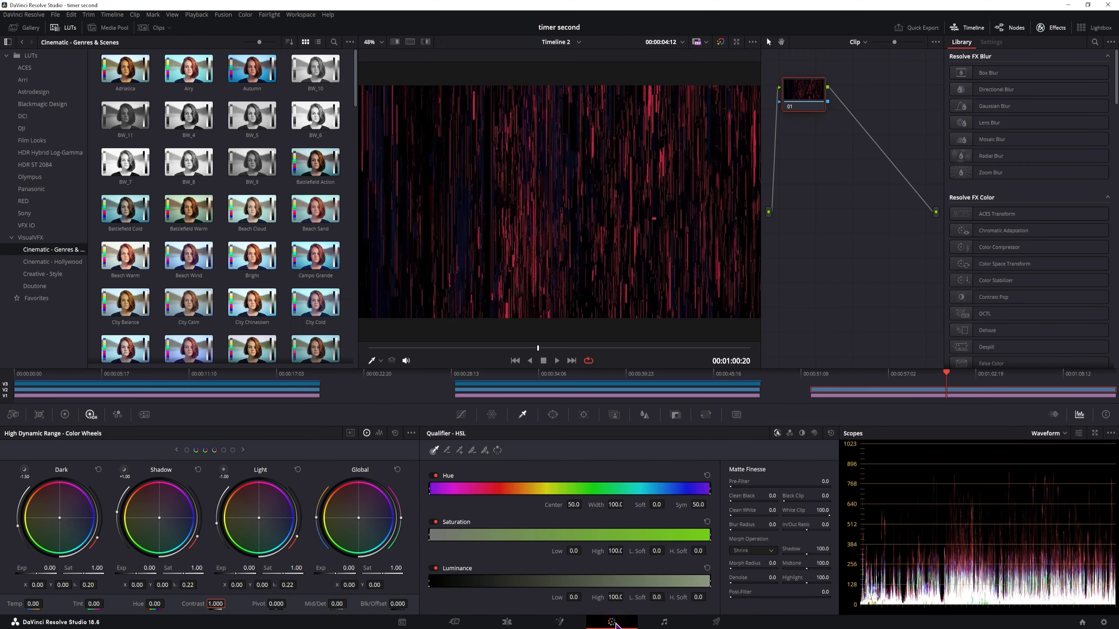
pyautogui.click(835, 391)
pyautogui.click(65, 414)
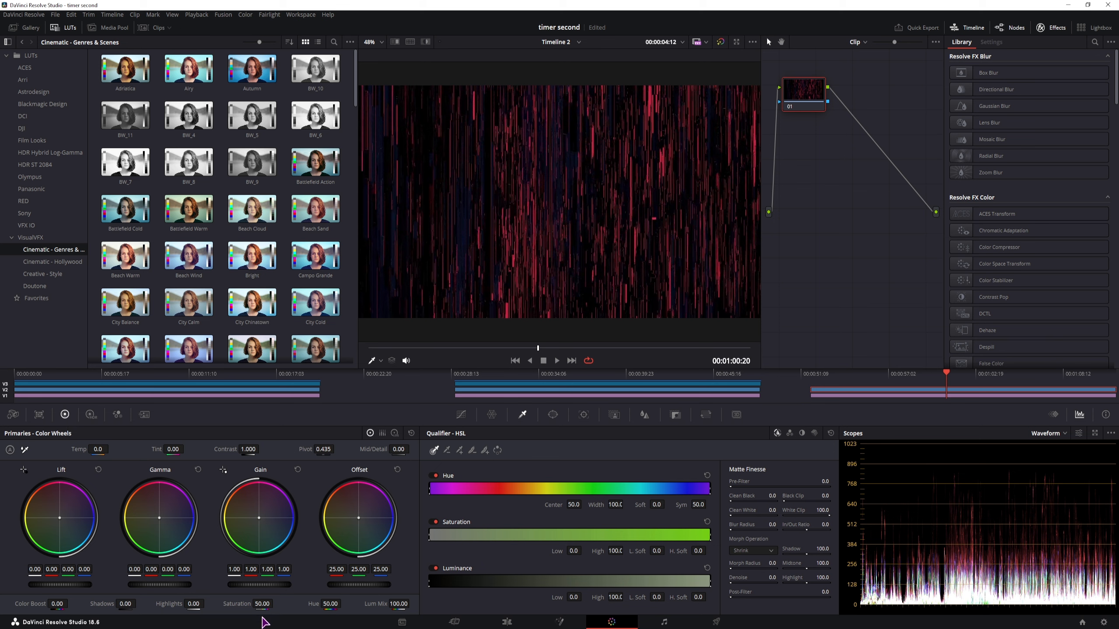
pyautogui.moveTo(263, 604); pyautogui.dragTo(429, 320)
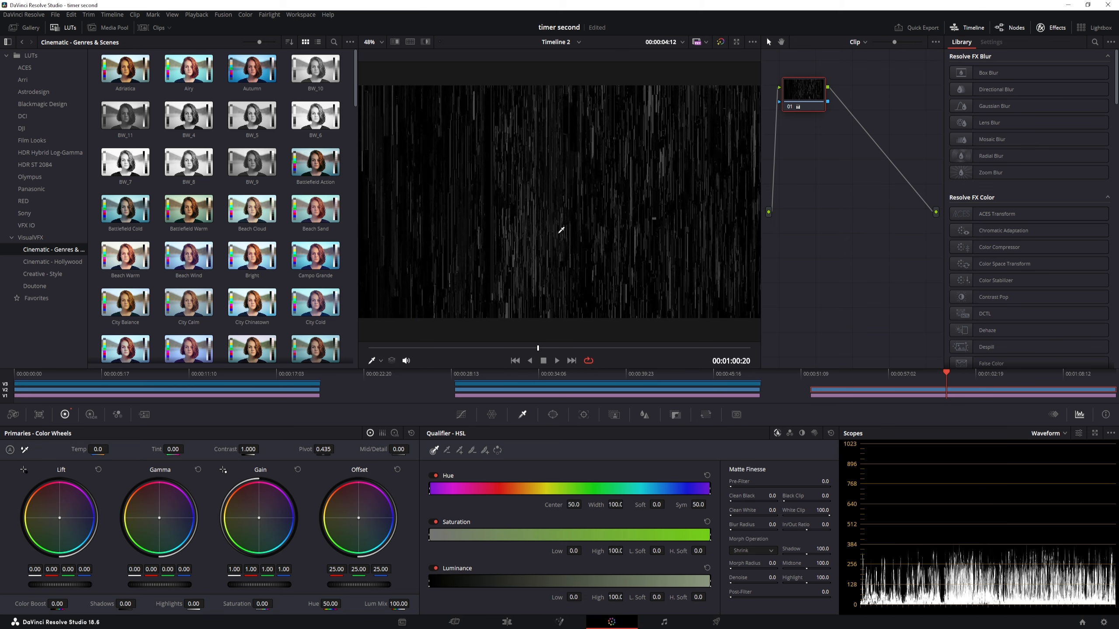
pyautogui.moveTo(126, 604); pyautogui.dragTo(378, 375)
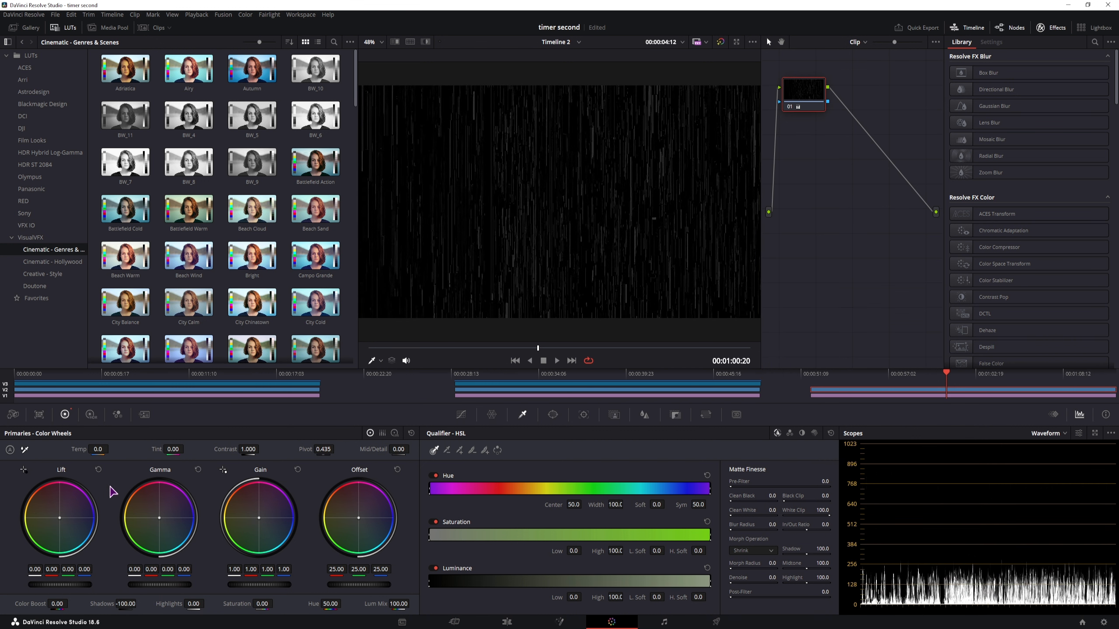
# Raise the glitch clip's Contrast to 1.500 in the High Dynamic Range color wheels.
pyautogui.click(90, 418)
pyautogui.moveTo(215, 604); pyautogui.dragTo(306, 604)
pyautogui.click(223, 604)
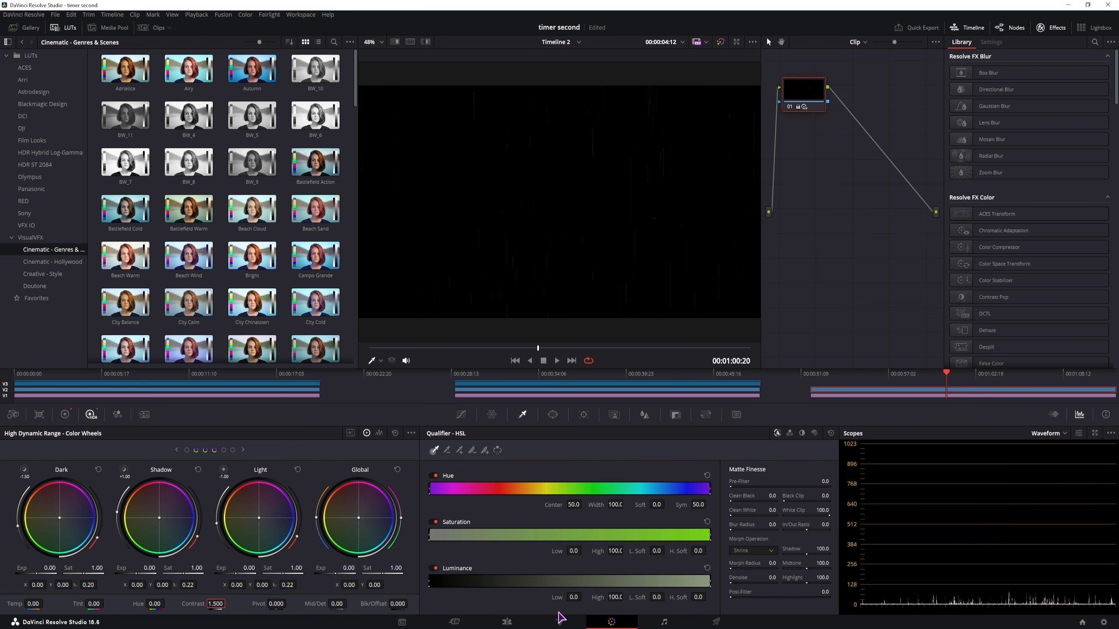
# Set the glitch clip's composite mode to Difference on the Edit page and save the project with the playhead at 00:00:54:10.
pyautogui.click(506, 621)
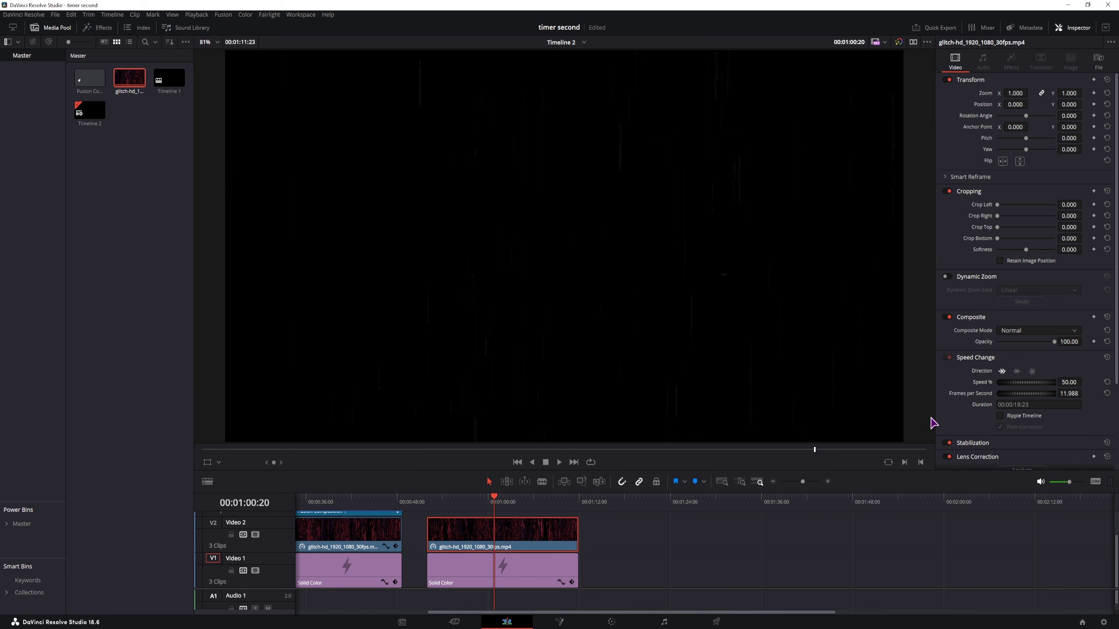
pyautogui.click(1017, 330)
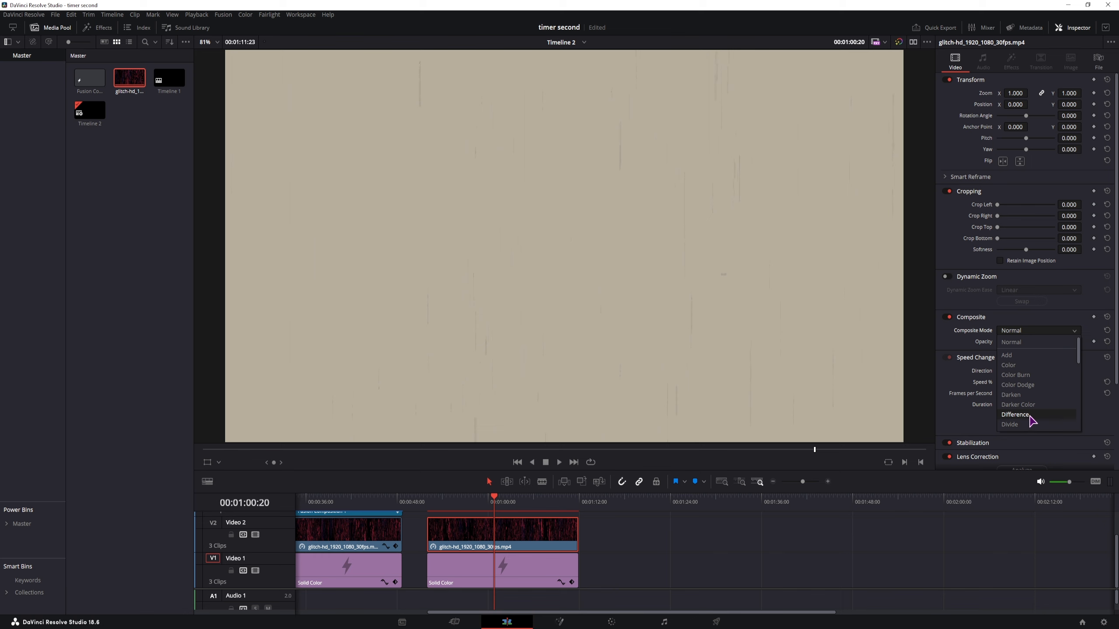
pyautogui.click(1015, 414)
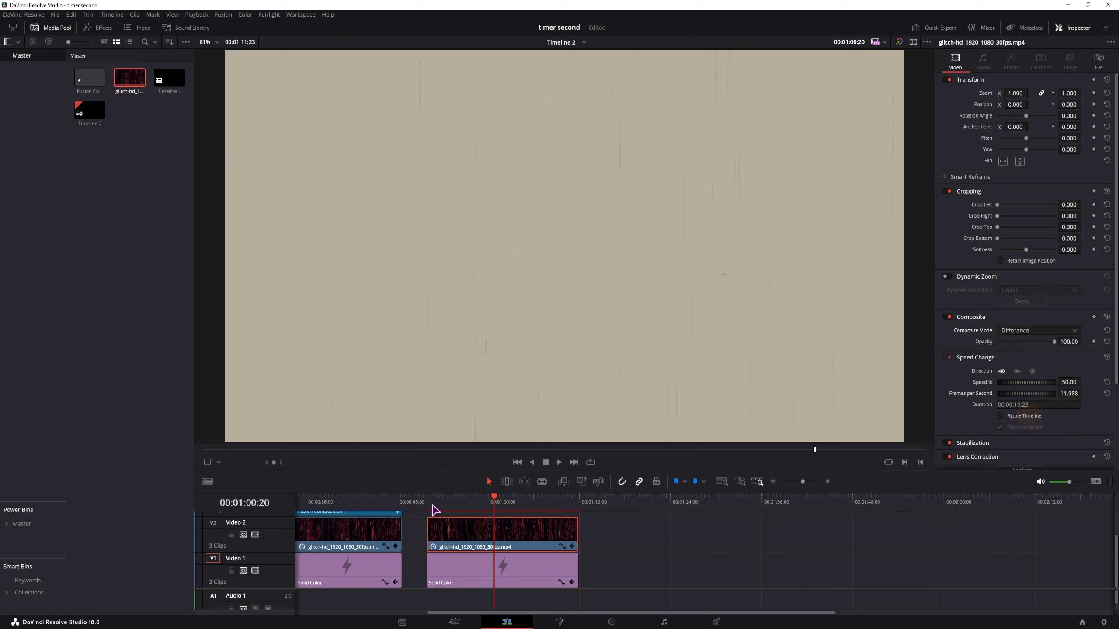
pyautogui.click(445, 503)
pyautogui.hotkey('ctrl', 's')
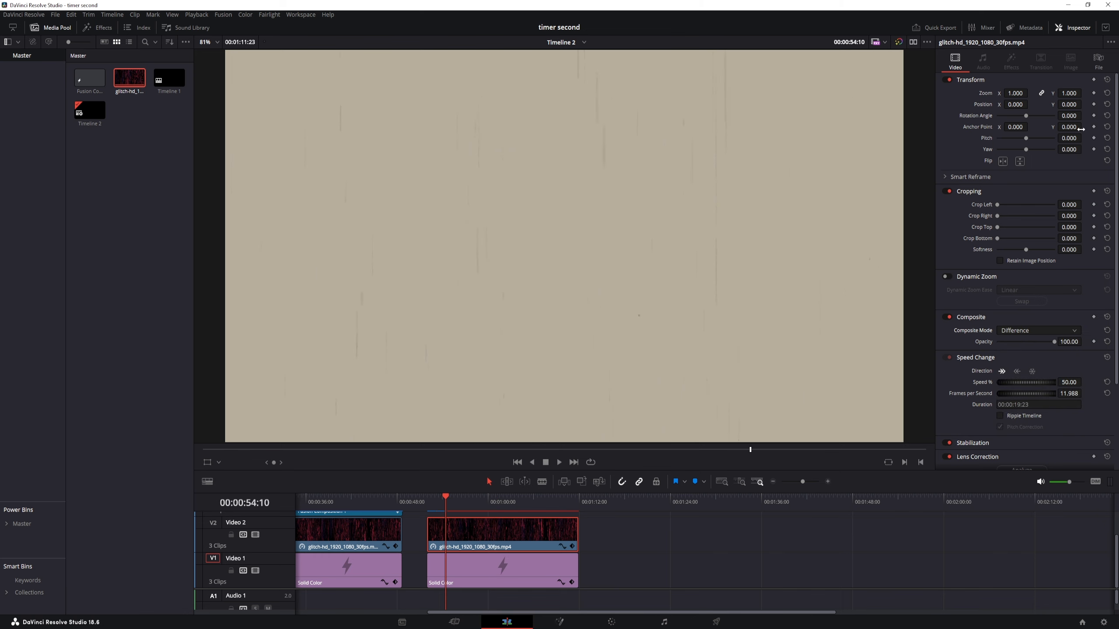
# Rotate the glitch clip to an angle of -48.900 and scale its zoom to 1.930 so the streaks fill the frame diagonally.
pyautogui.moveTo(1069, 115); pyautogui.dragTo(874, 124)
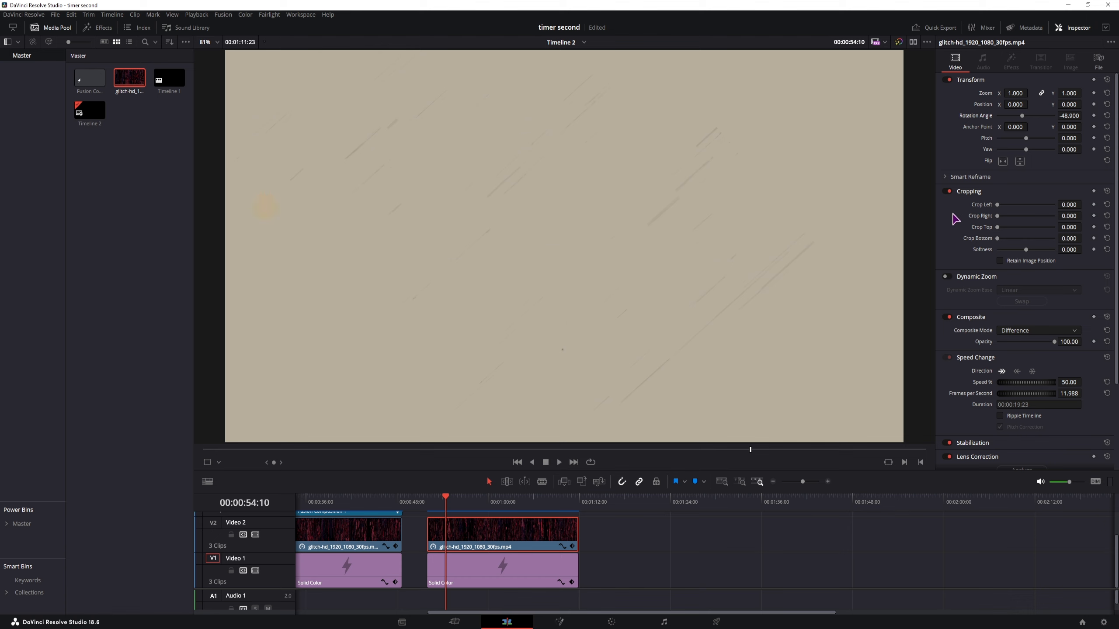
pyautogui.moveTo(1012, 93); pyautogui.dragTo(1014, 93)
pyautogui.moveTo(1034, 95)
pyautogui.mouseDown()
pyautogui.moveTo(1053, 98)
pyautogui.moveTo(1024, 104)
pyautogui.mouseUp()
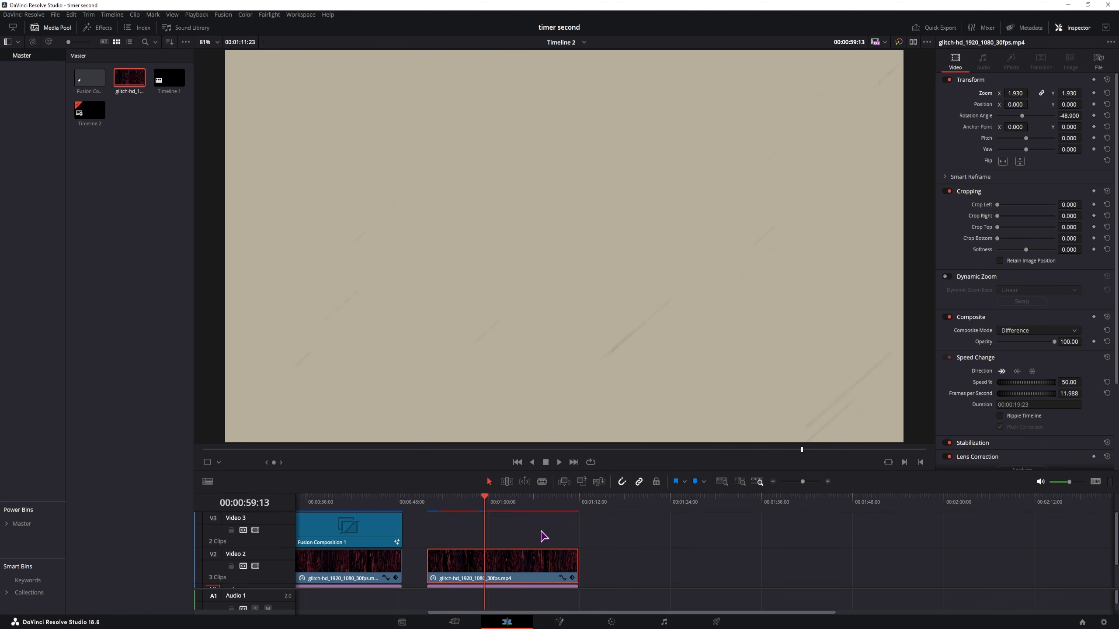
# Create a new Fusion composition in the Master bin.
pyautogui.click(542, 533)
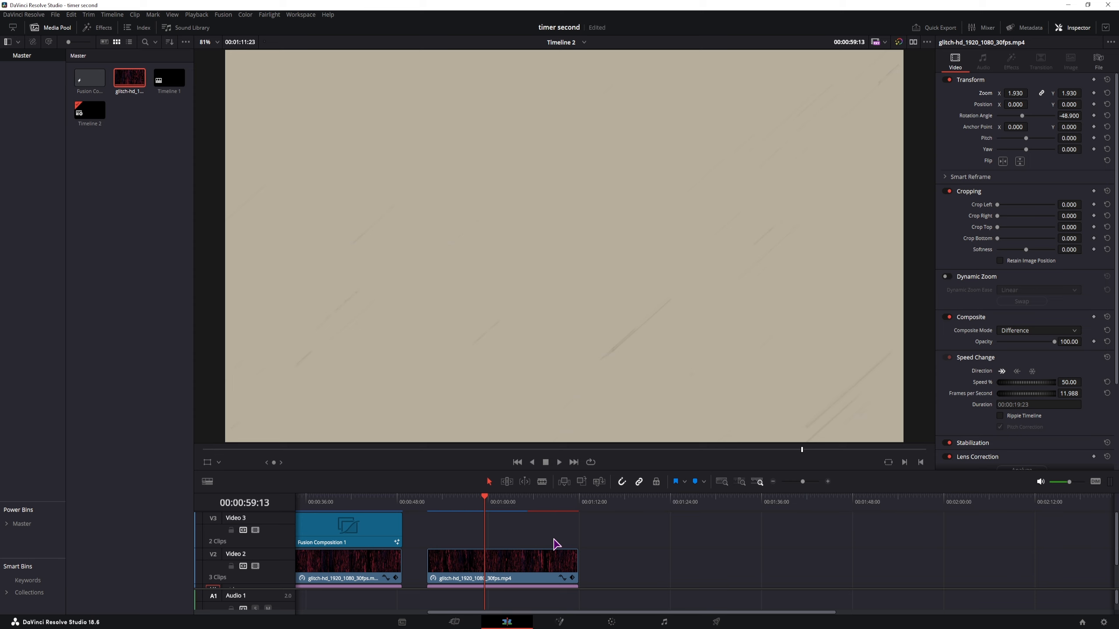
pyautogui.click(125, 218)
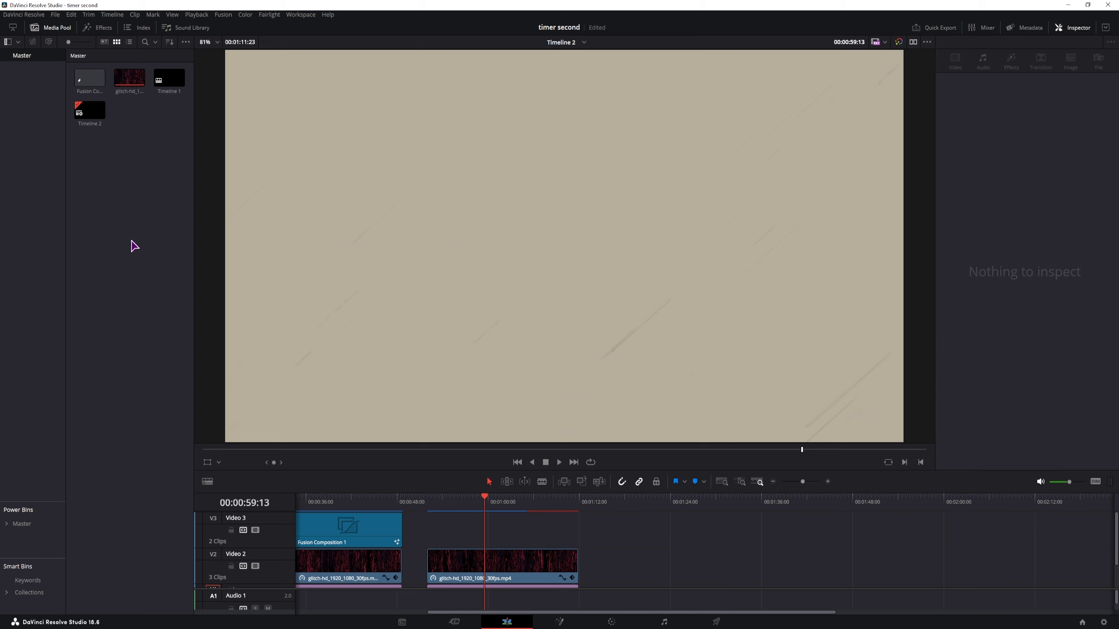
pyautogui.click(55, 28)
pyautogui.click(55, 28)
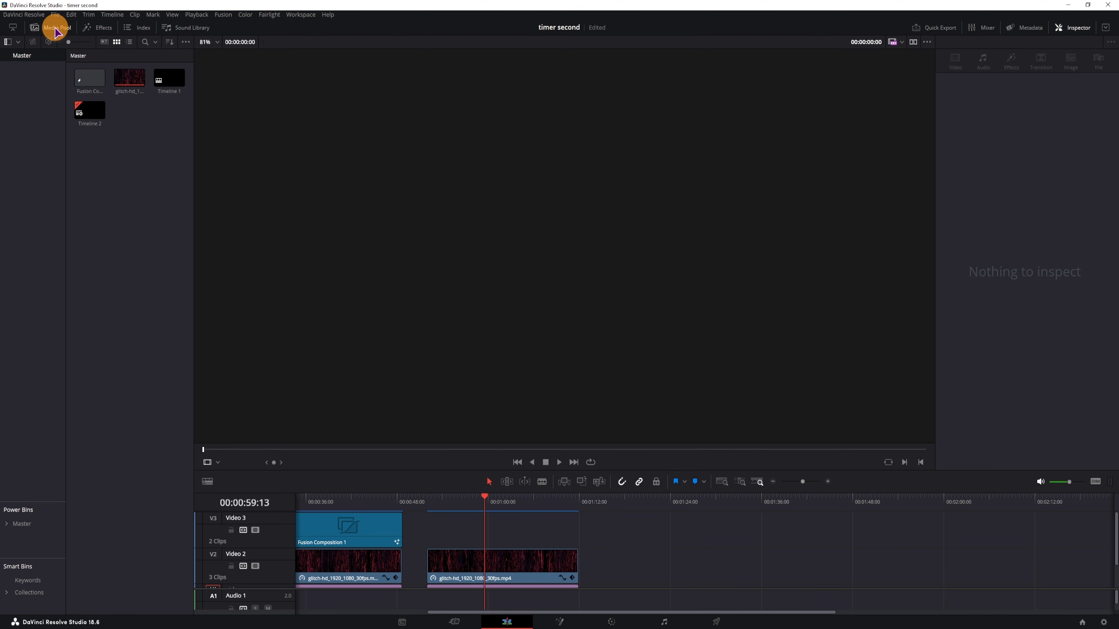
pyautogui.rightClick(143, 185)
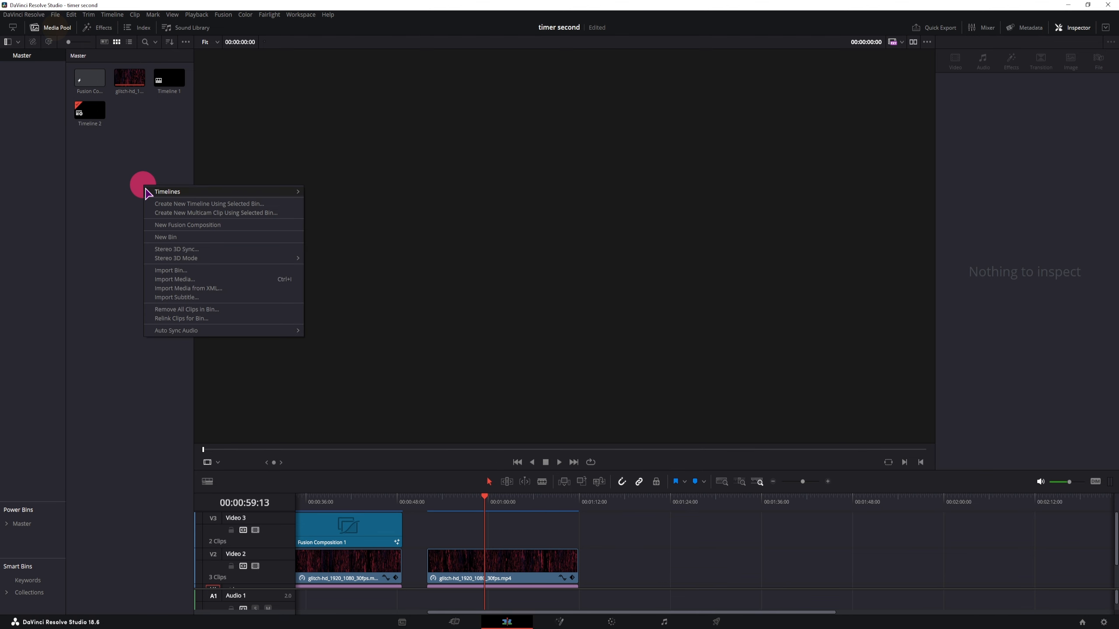
pyautogui.click(165, 225)
pyautogui.click(617, 365)
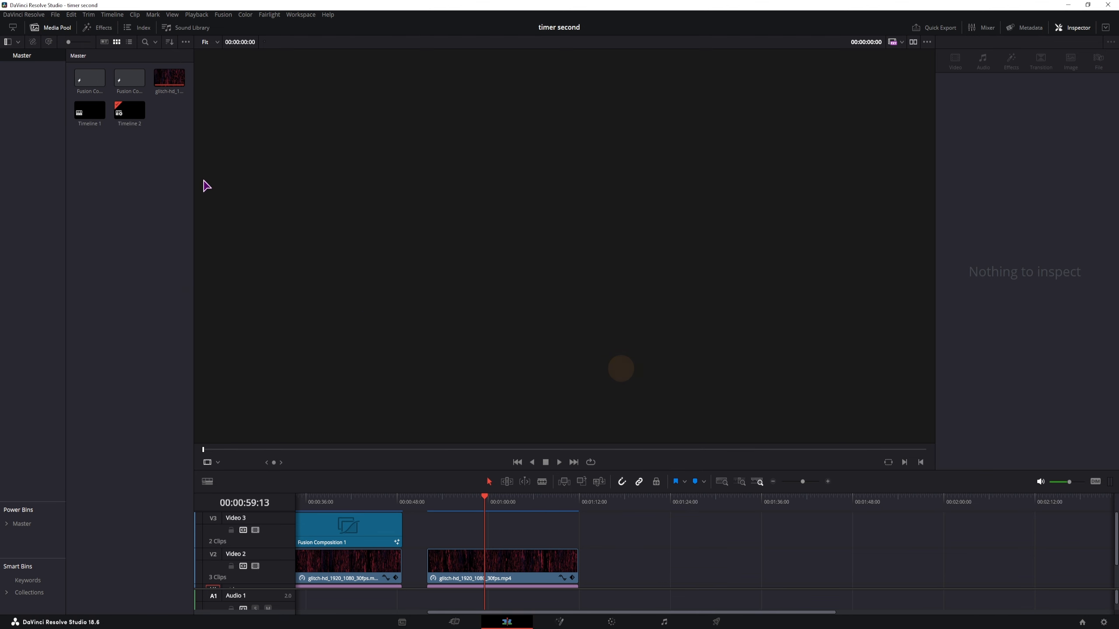
# Place the new Fusion composition on Video 3, matched to the glitch clip's start and end, and open it on the Fusion page.
pyautogui.click(129, 87)
pyautogui.moveTo(128, 86); pyautogui.dragTo(577, 527)
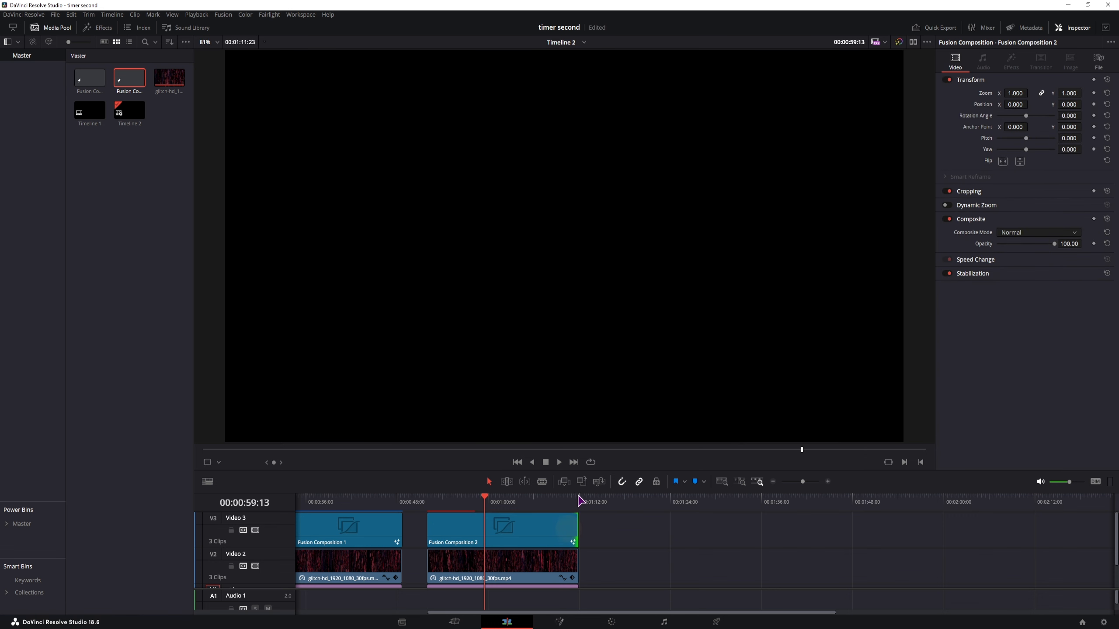
pyautogui.click(512, 534)
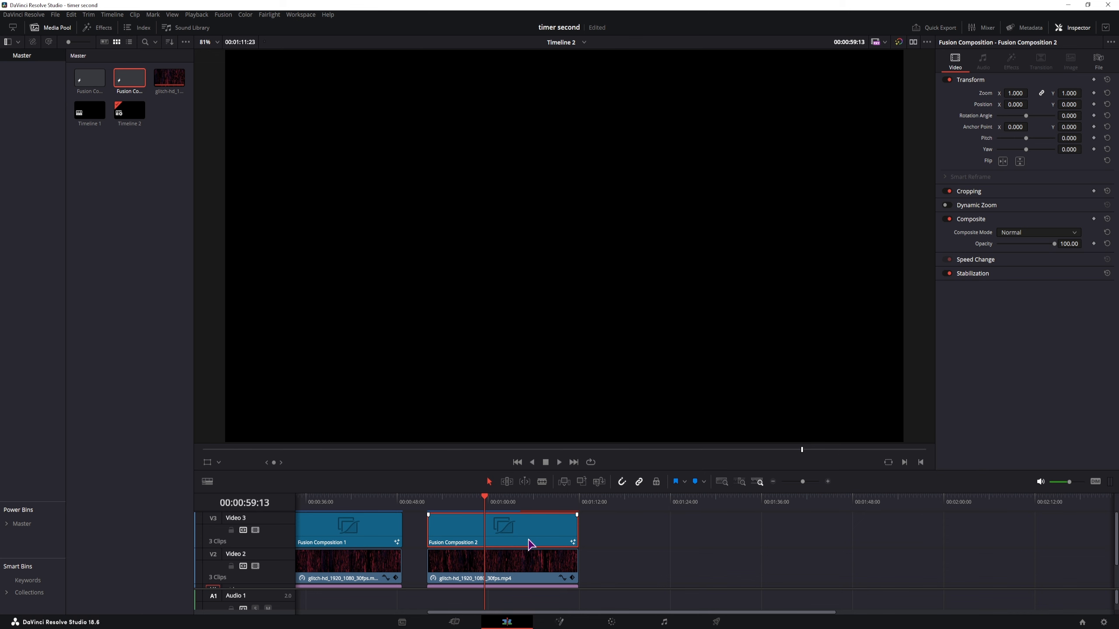
pyautogui.click(559, 622)
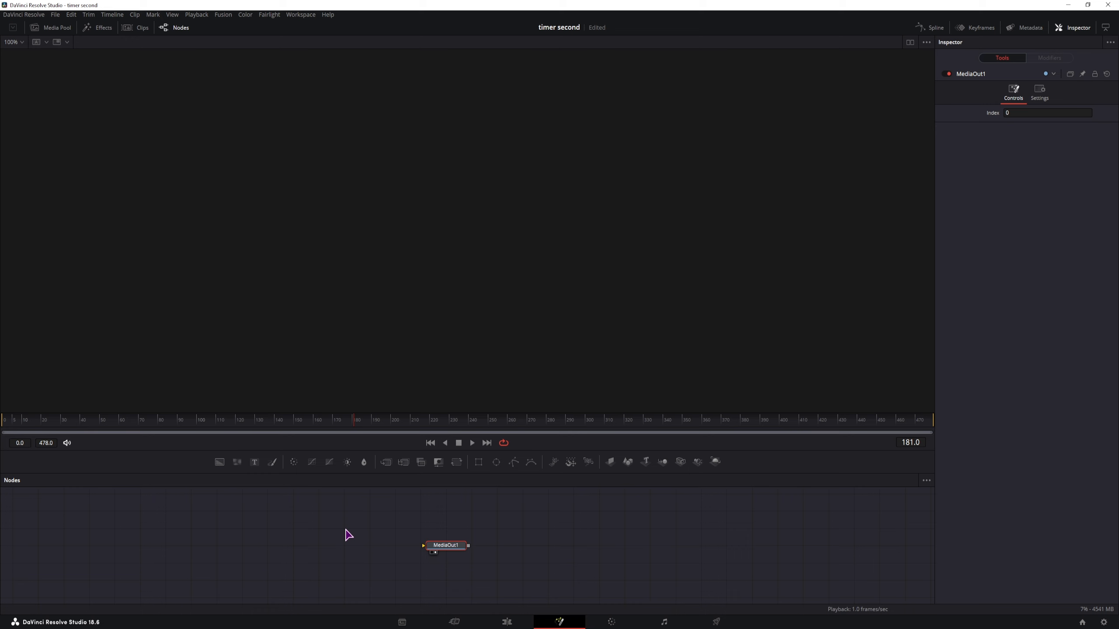
# Add a Media In node, connect it to MediaOut1 and space the two nodes apart.
pyautogui.hotkey('shift', 'space')
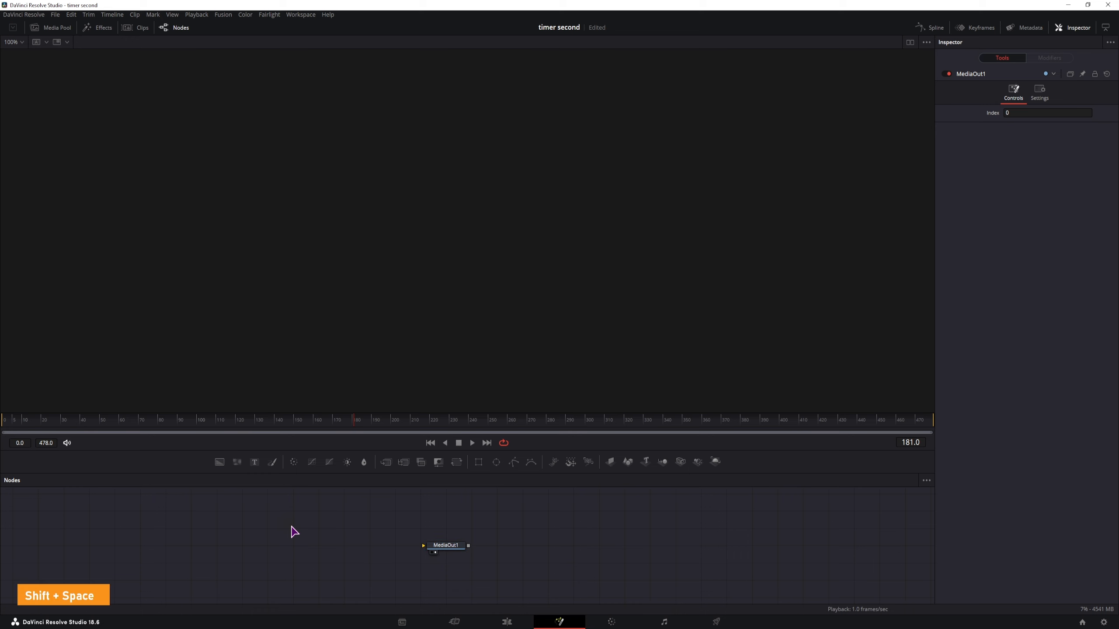
pyautogui.write('mediain')
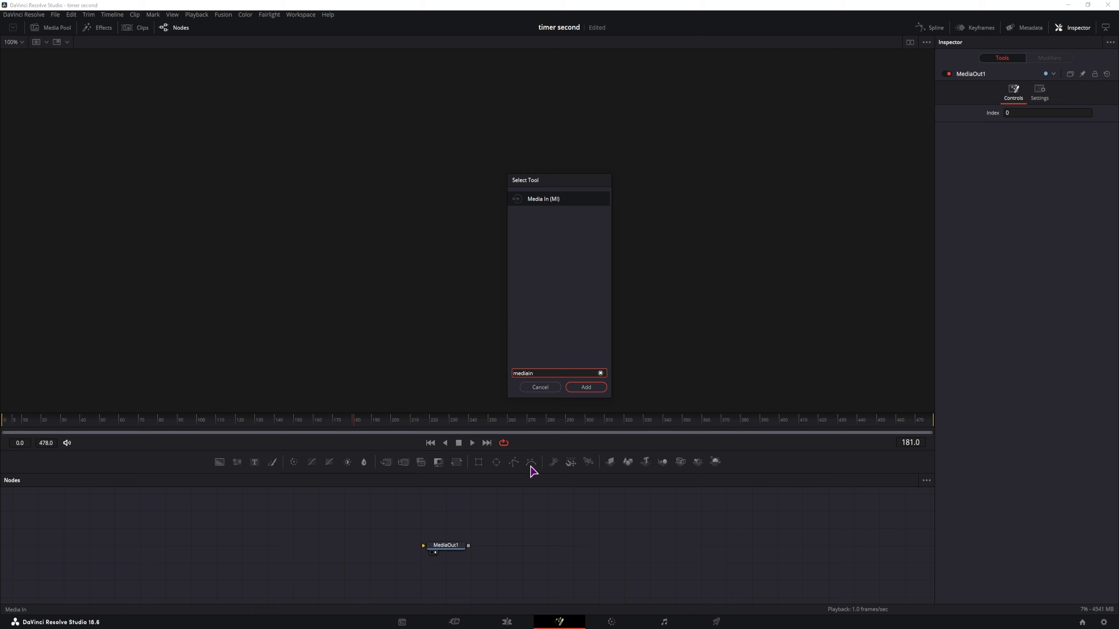
pyautogui.click(586, 387)
pyautogui.moveTo(294, 531); pyautogui.dragTo(445, 545)
pyautogui.moveTo(460, 543); pyautogui.dragTo(585, 561)
# Set the MediaIn1 node's media source to Background.
pyautogui.click(121, 568)
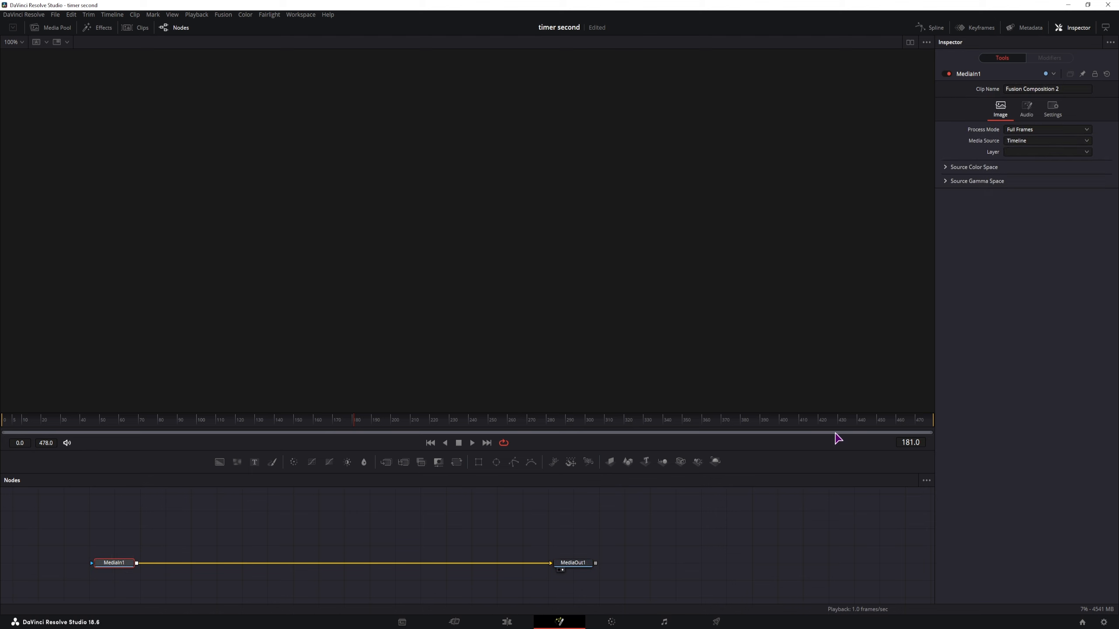
pyautogui.click(1077, 29)
pyautogui.click(1078, 29)
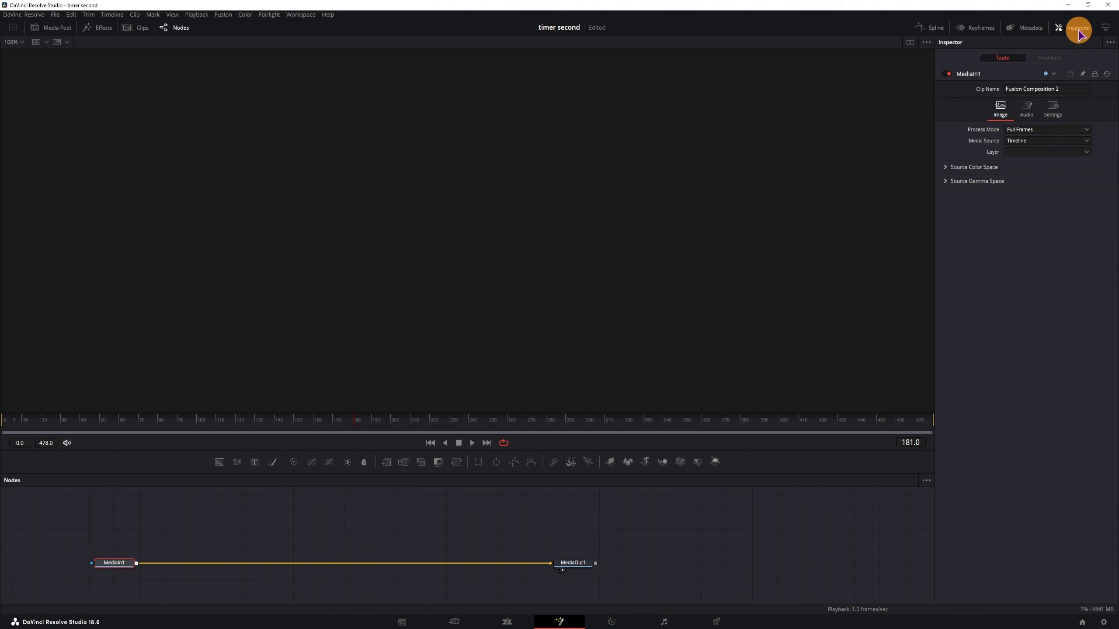
pyautogui.click(1029, 142)
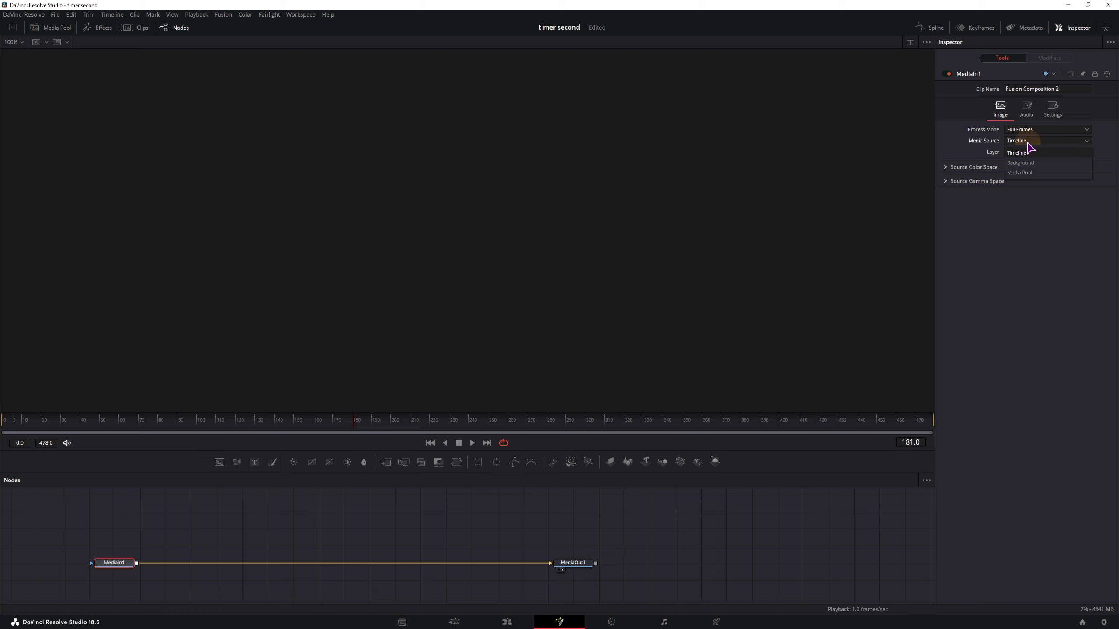
pyautogui.click(1033, 166)
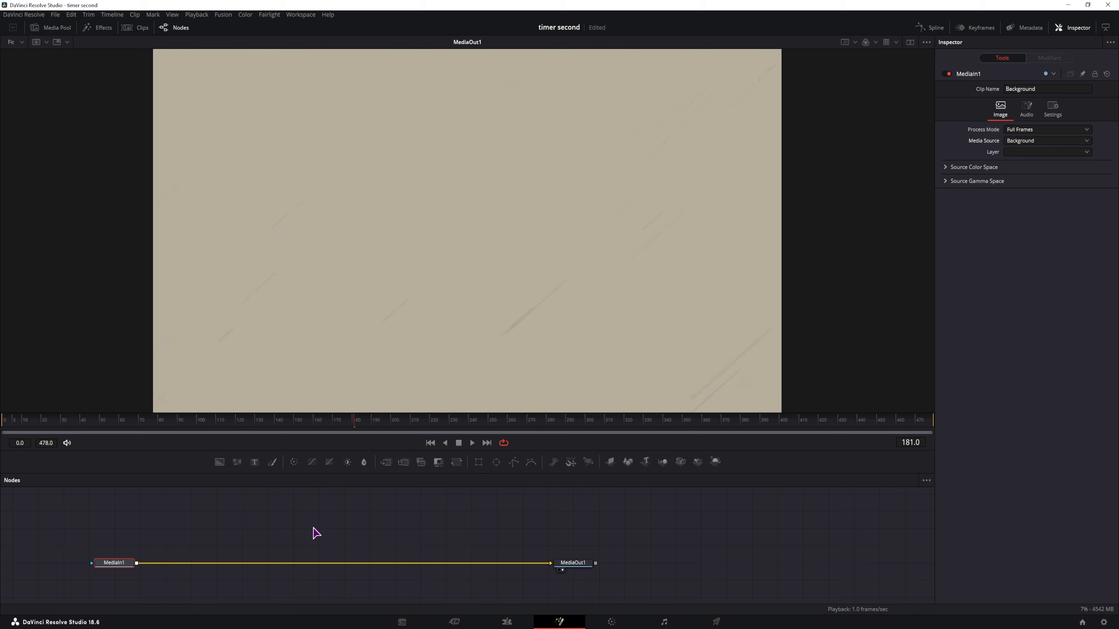
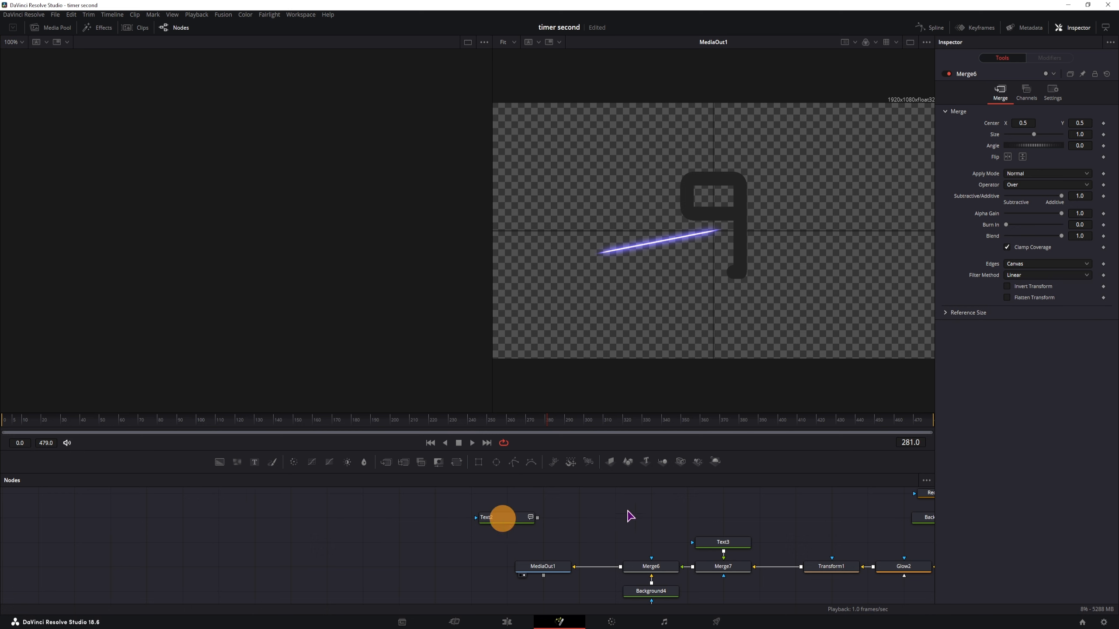
# Examine the frame-rate expression in the Text2 node's comments and display Text2 in the empty viewer.
pyautogui.moveTo(673, 504); pyautogui.dragTo(522, 522)
pyautogui.click(389, 516)
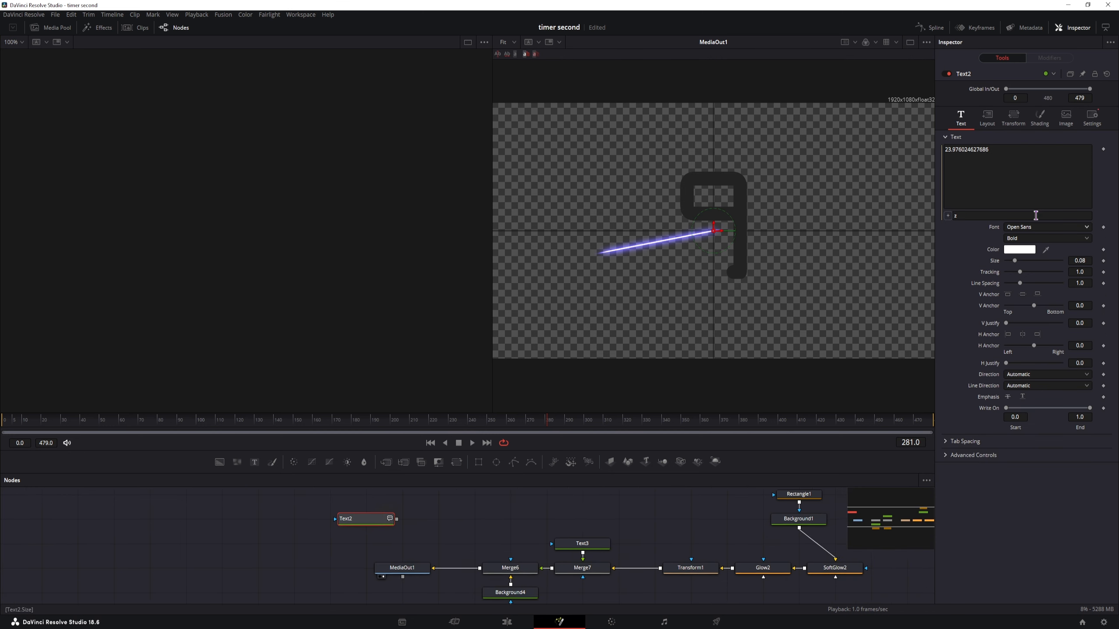
pyautogui.click(1092, 118)
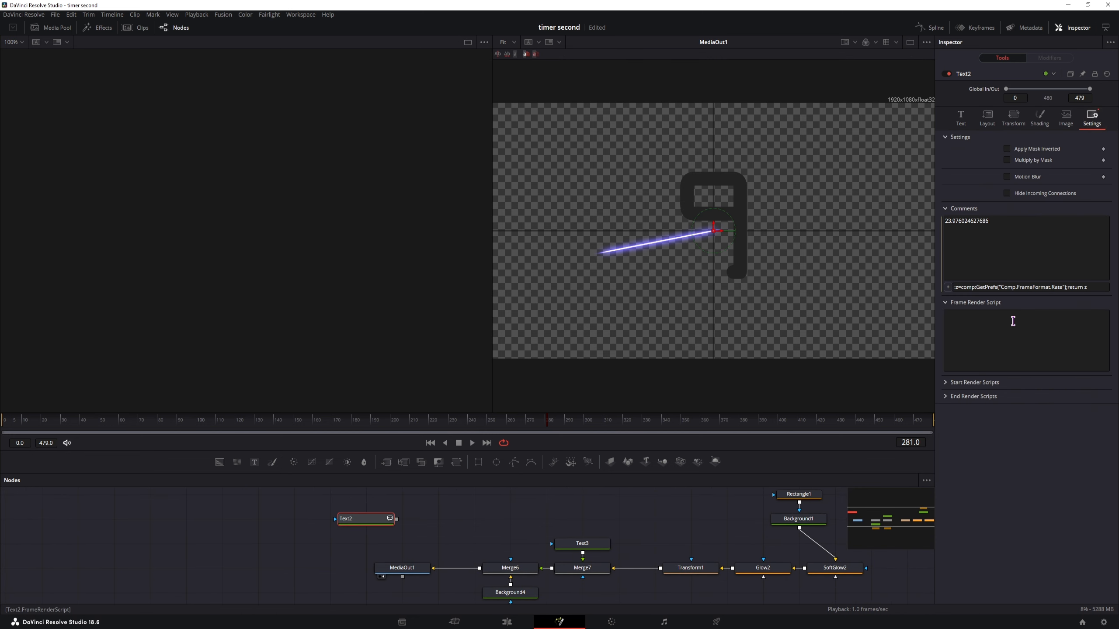
pyautogui.click(1004, 284)
pyautogui.write('1')
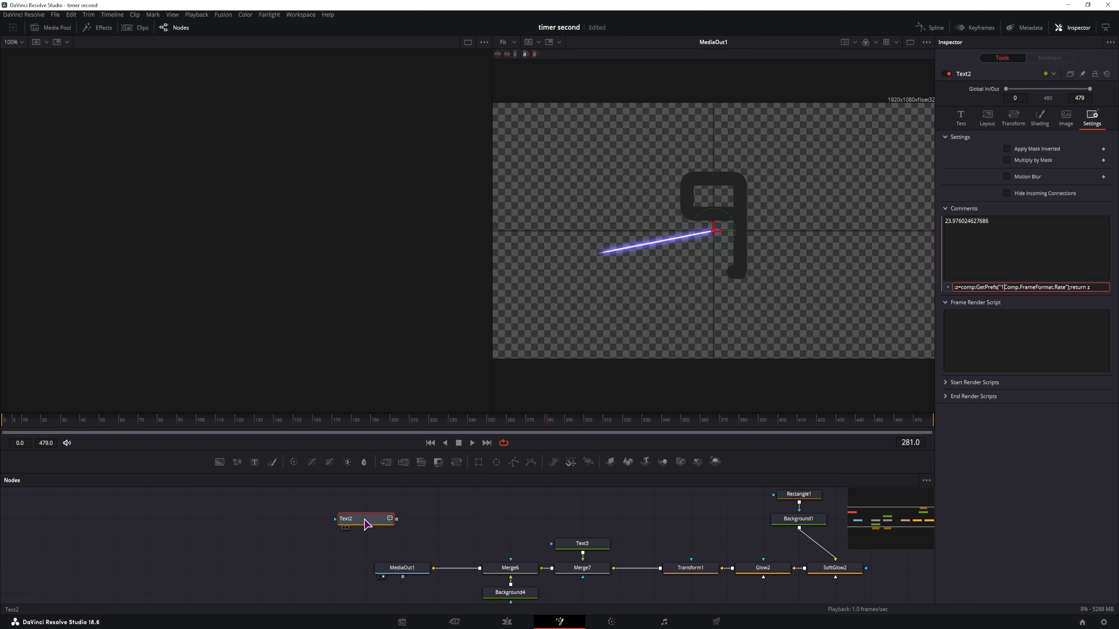
pyautogui.click(365, 520)
pyautogui.press('1')
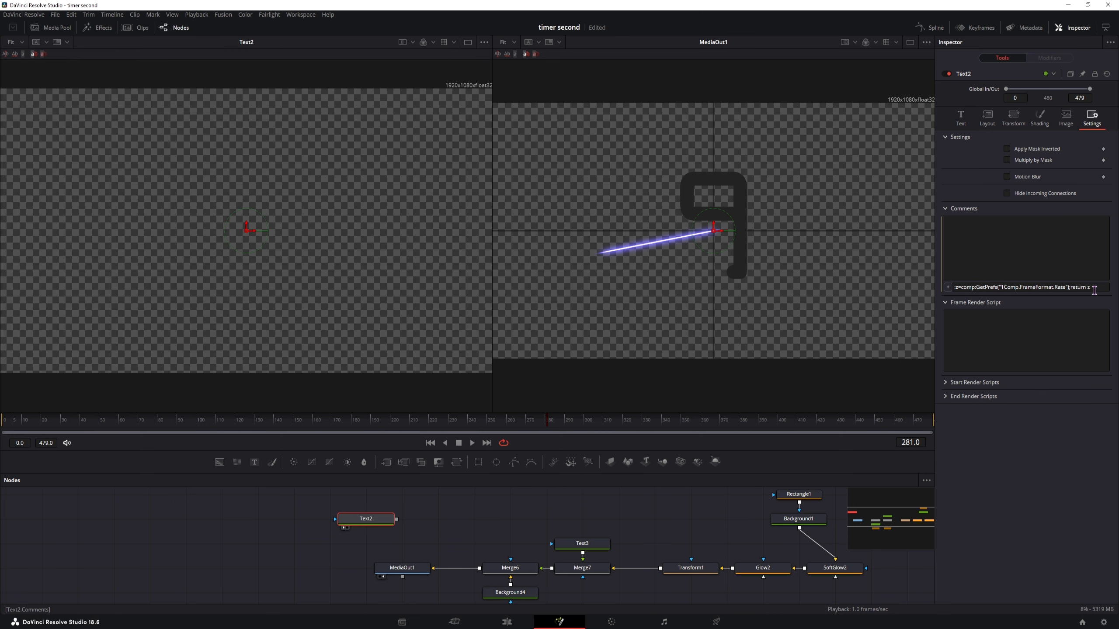
# Scrub the composition to frame 42 to check the Text2 node's output.
pyautogui.click(520, 518)
pyautogui.moveTo(29, 425); pyautogui.dragTo(84, 423)
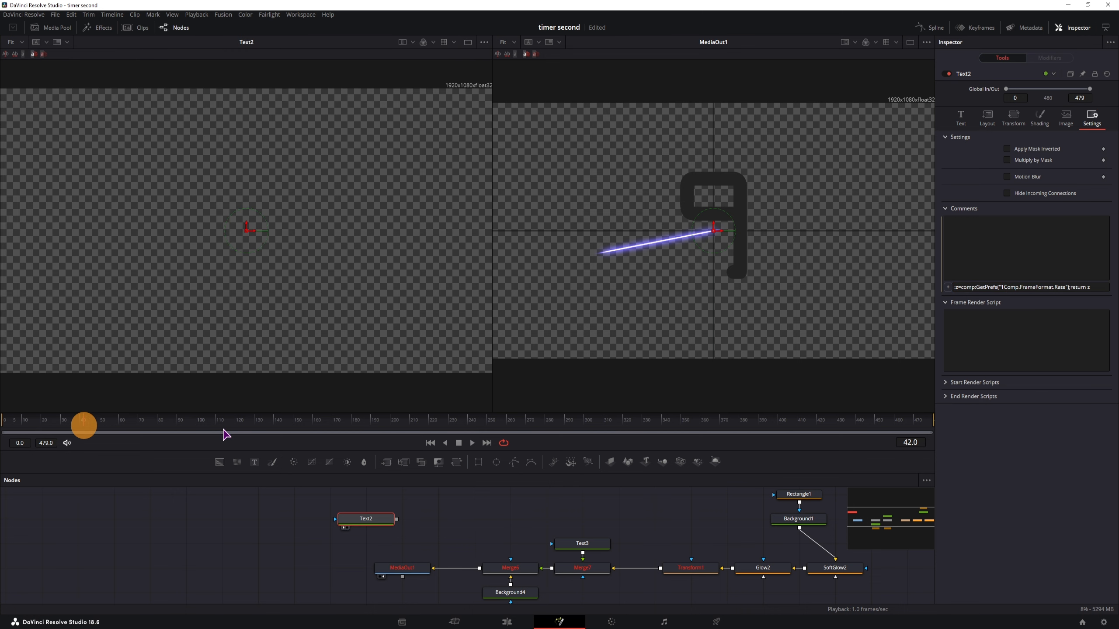
pyautogui.rightClick(379, 525)
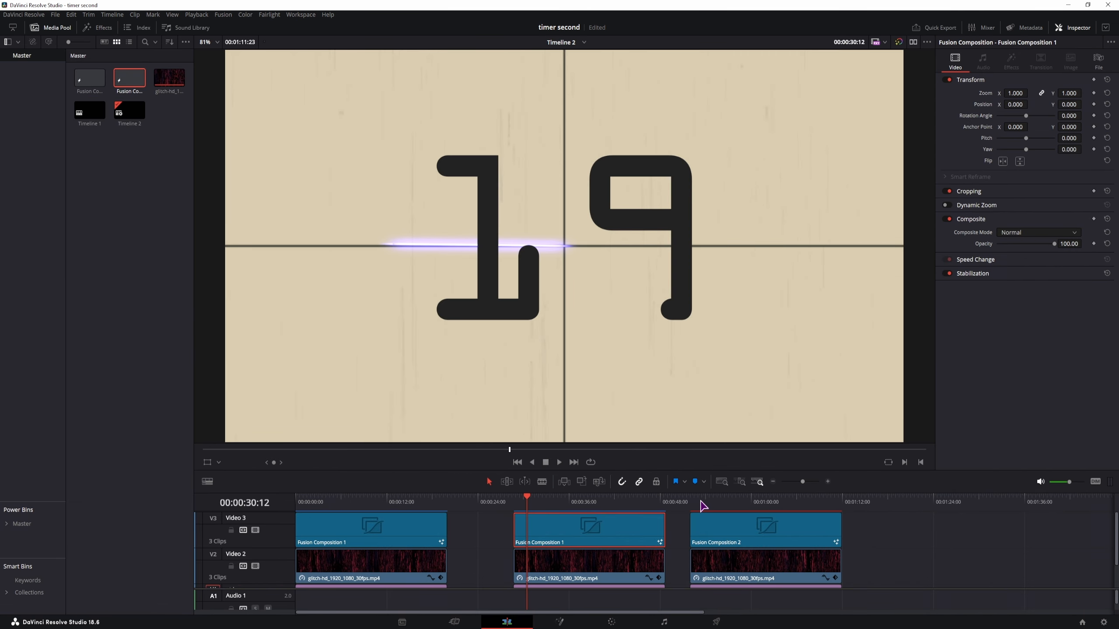
# Go to 00:00:53:08 on the timeline and open the Fusion Composition 2 clip on the Fusion page.
pyautogui.click(700, 502)
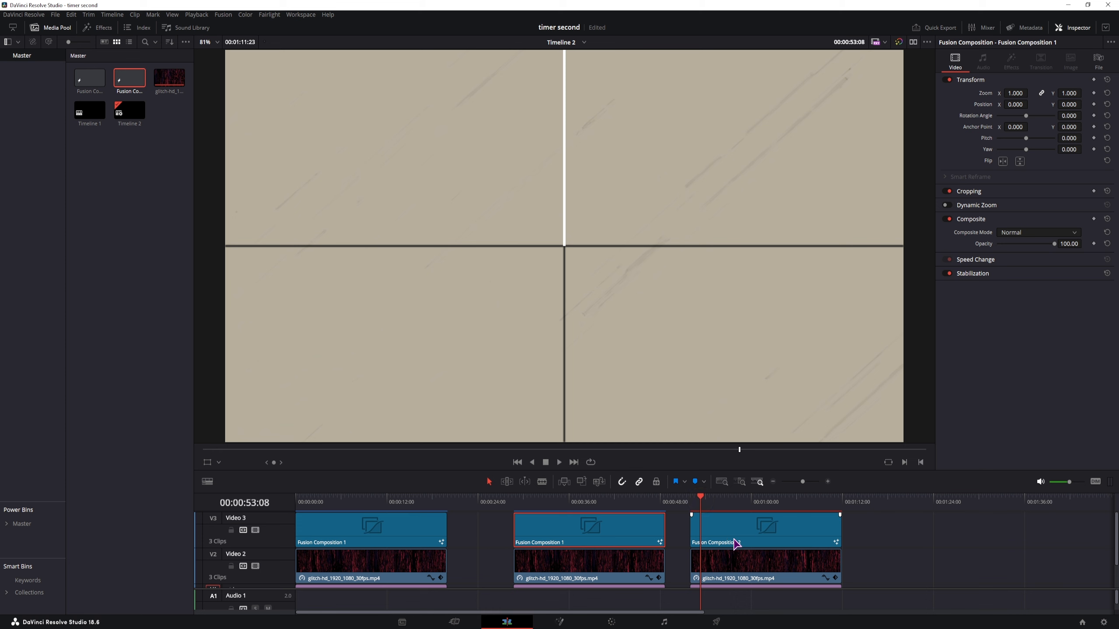
pyautogui.click(742, 539)
pyautogui.click(560, 622)
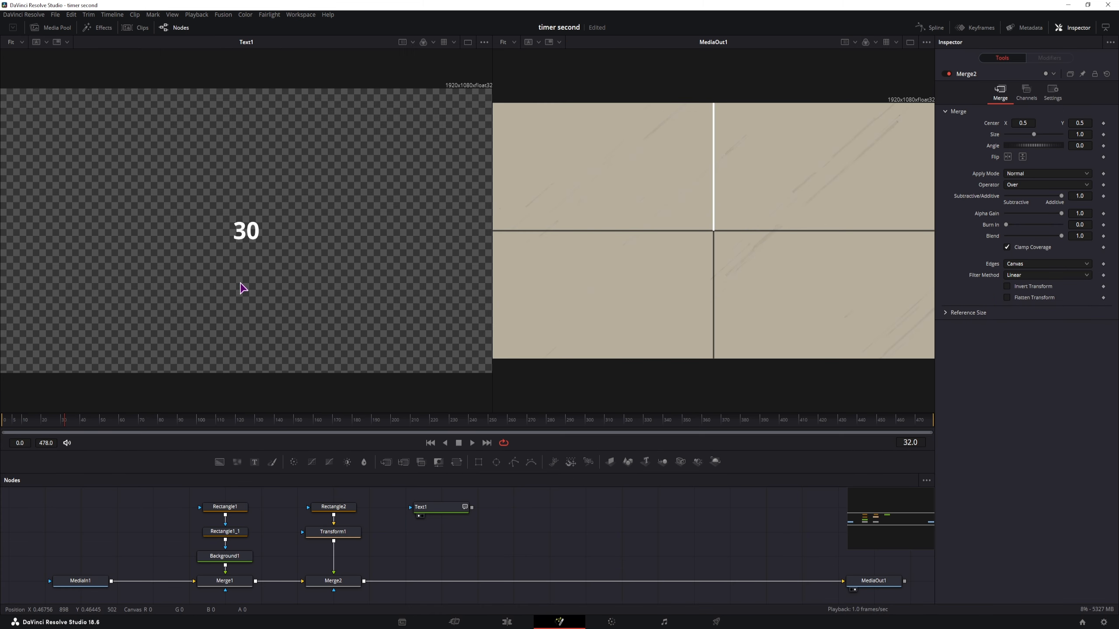
# Check the timeline frame rate in Project Settings and examine the frame-rate expression in the Text1 node's comments.
pyautogui.click(434, 508)
pyautogui.click(1104, 622)
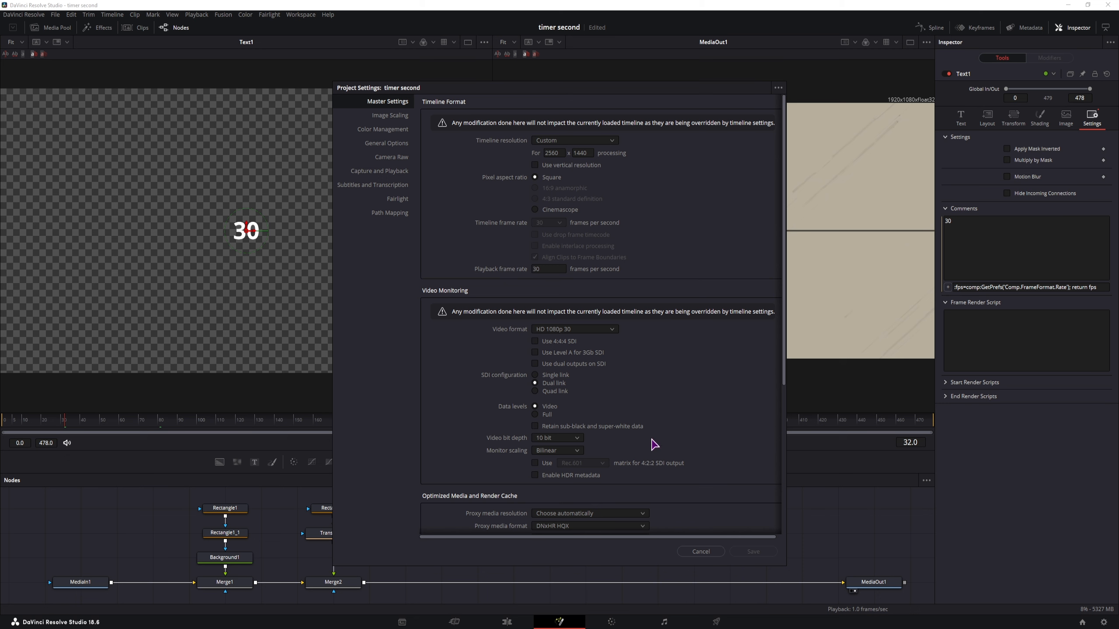
pyautogui.click(713, 552)
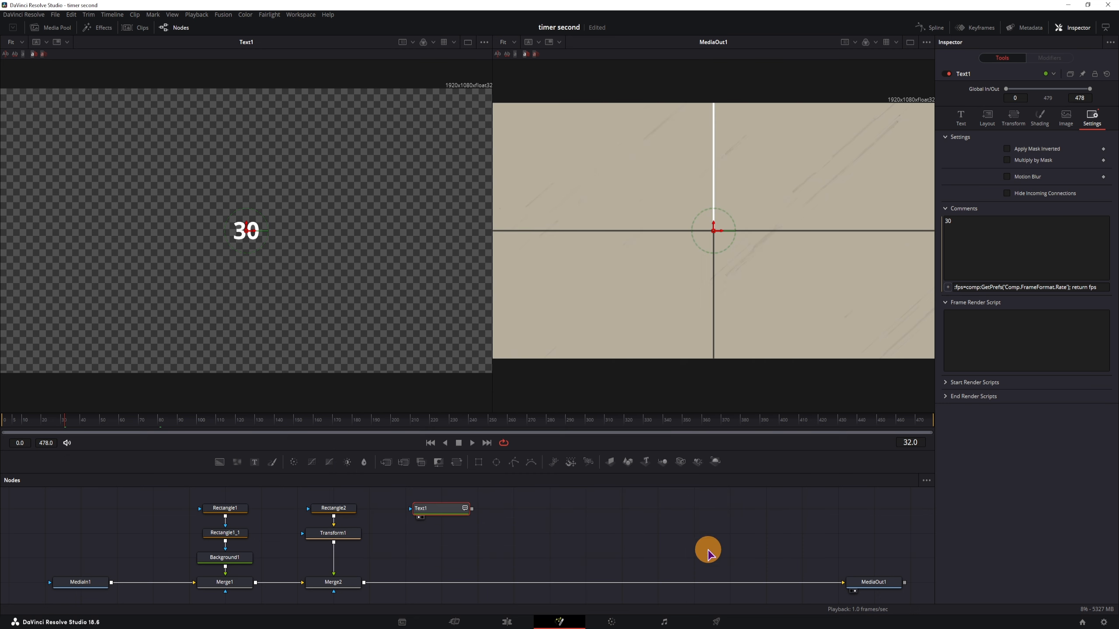
pyautogui.click(478, 538)
pyautogui.click(431, 508)
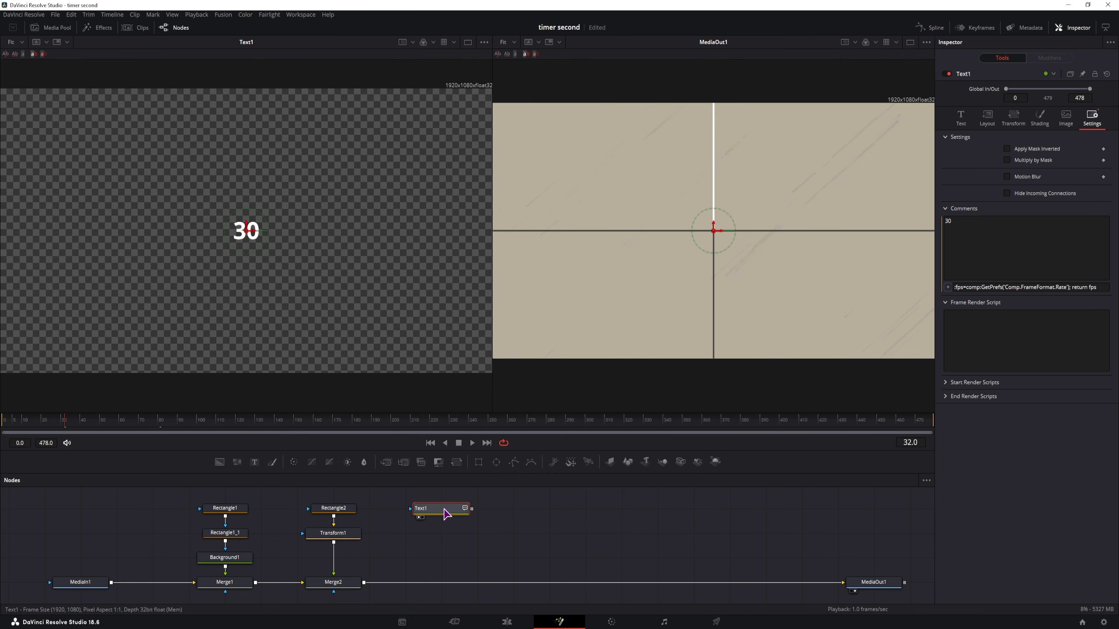
pyautogui.click(962, 287)
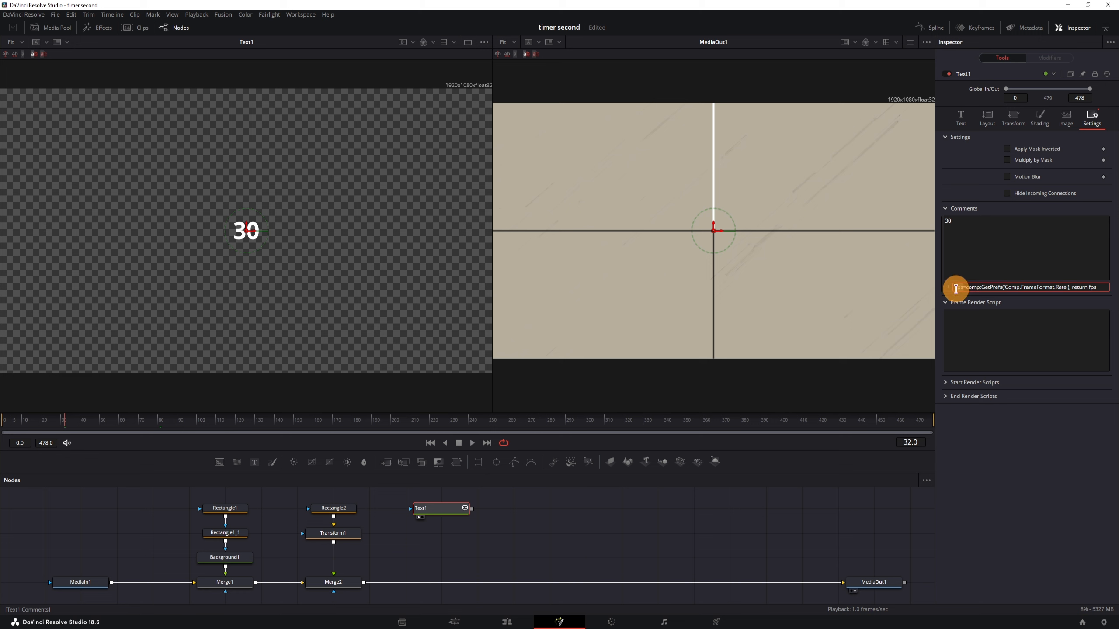
pyautogui.click(534, 539)
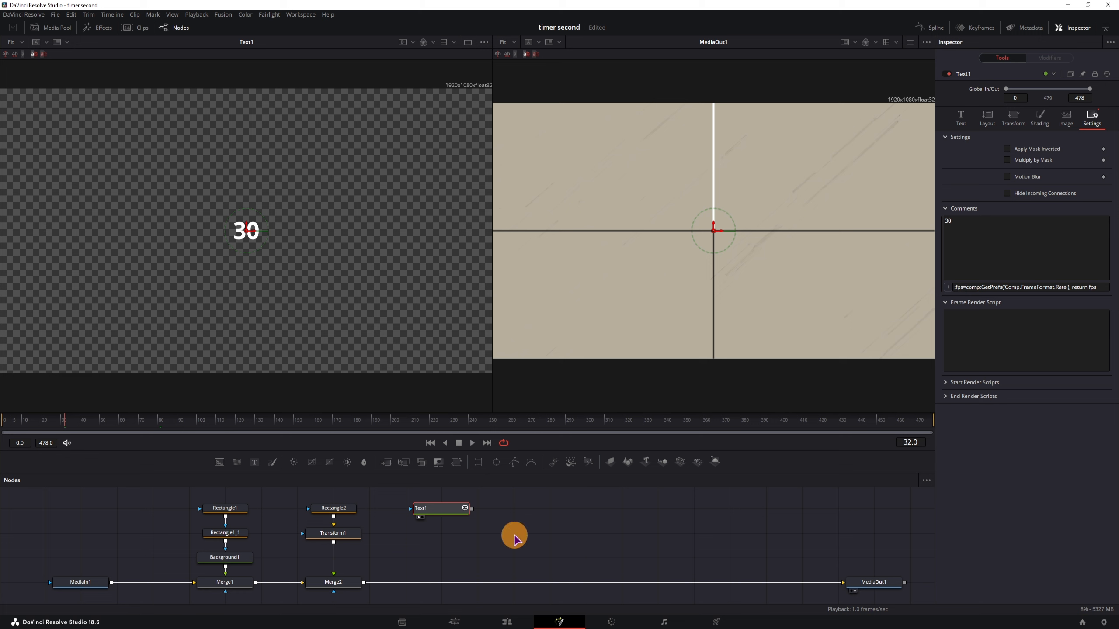
# Give the Transform1 node's angle the expression 360*time/fps and scrub from frame 0 to 30 to check the clock hand's rotation.
pyautogui.click(340, 538)
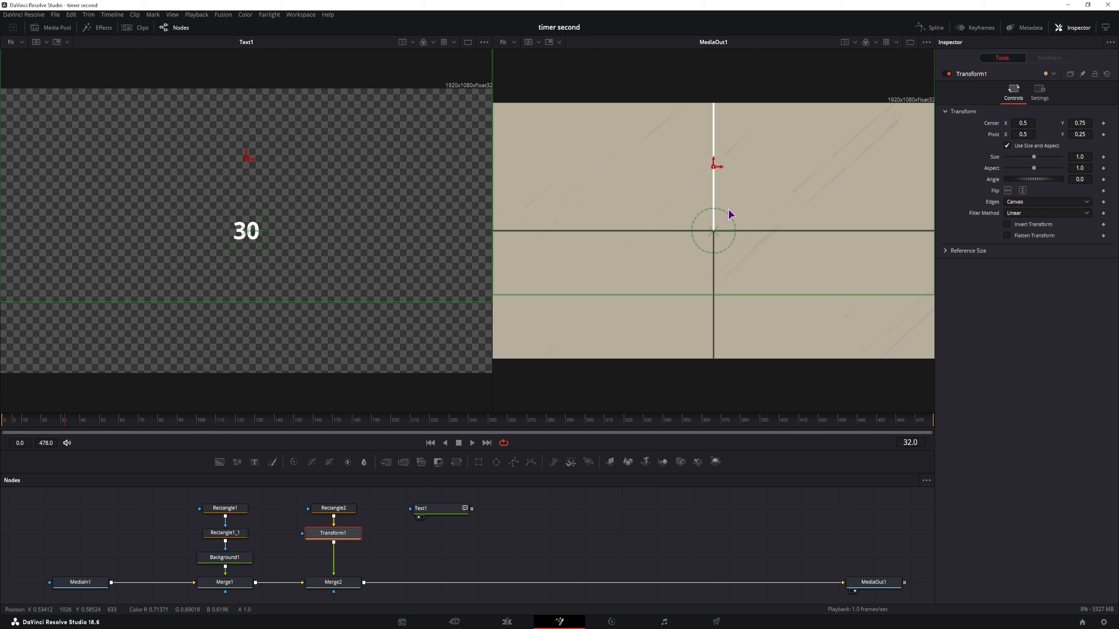
pyautogui.rightClick(994, 182)
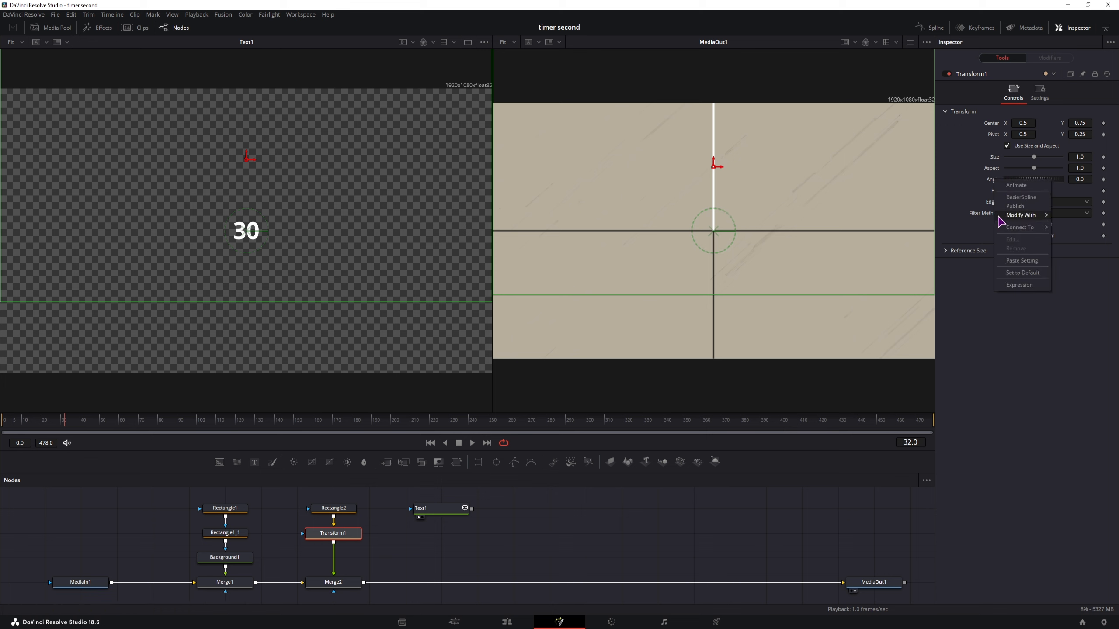
pyautogui.click(1018, 284)
pyautogui.click(1006, 192)
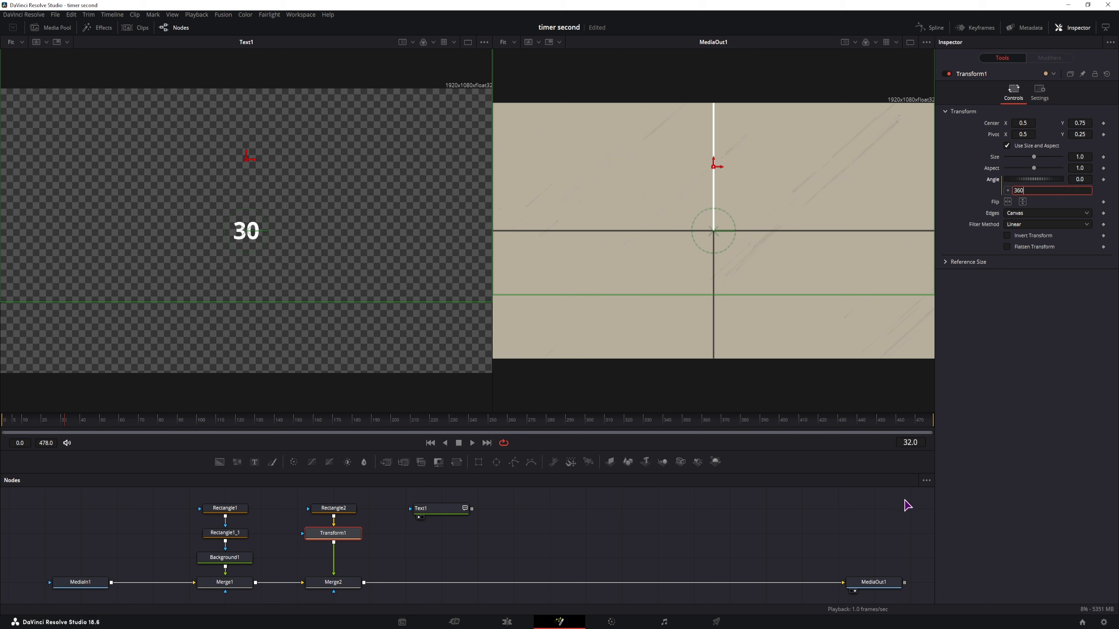
pyautogui.write('360*time/fps')
pyautogui.moveTo(1025, 191); pyautogui.dragTo(1047, 194)
pyautogui.click(1034, 190)
pyautogui.click(1046, 192)
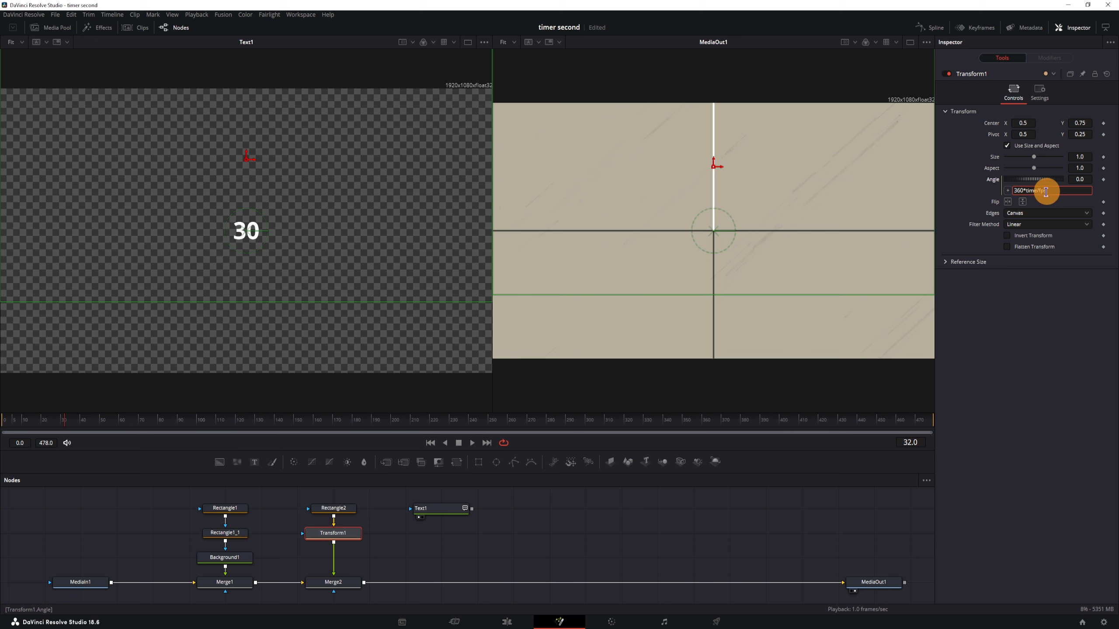
pyautogui.click(1037, 193)
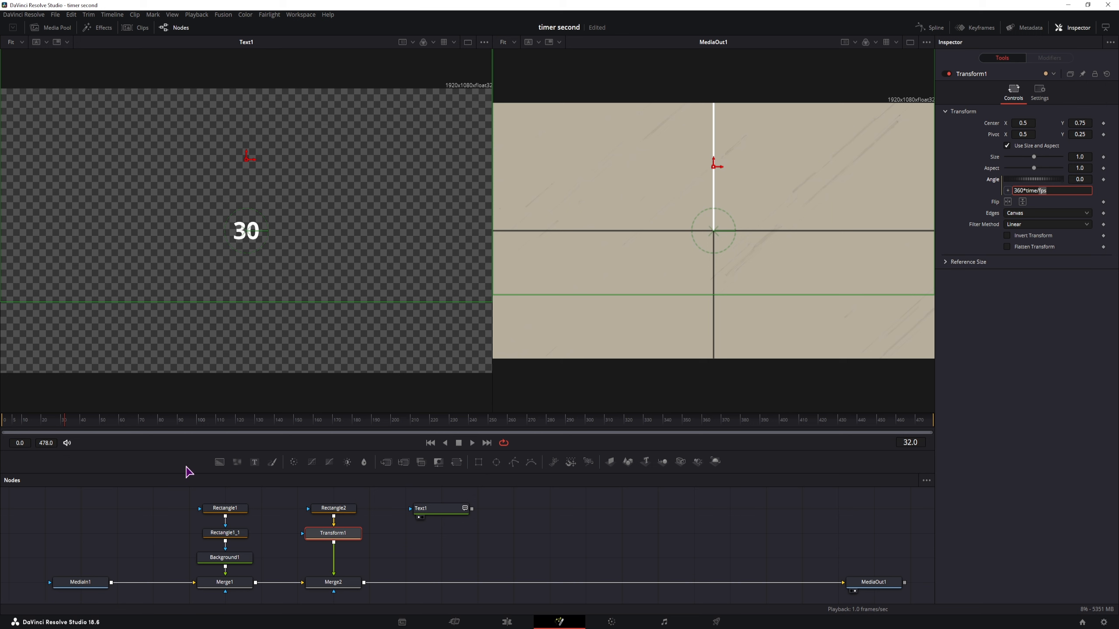
pyautogui.click(106, 530)
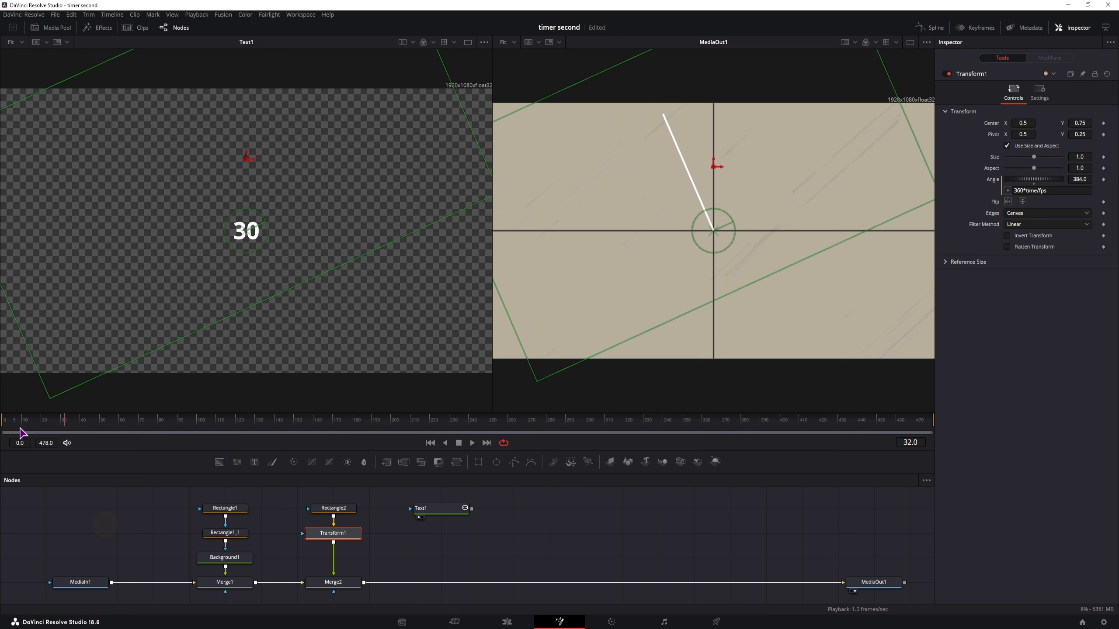
pyautogui.click(5, 419)
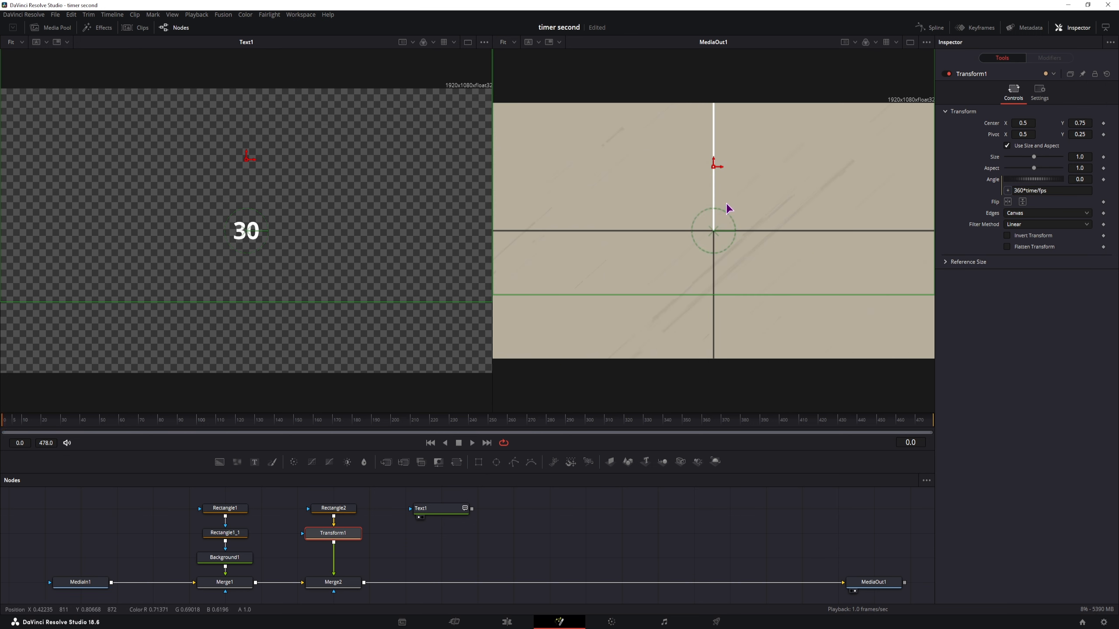
pyautogui.moveTo(7, 423); pyautogui.dragTo(62, 429)
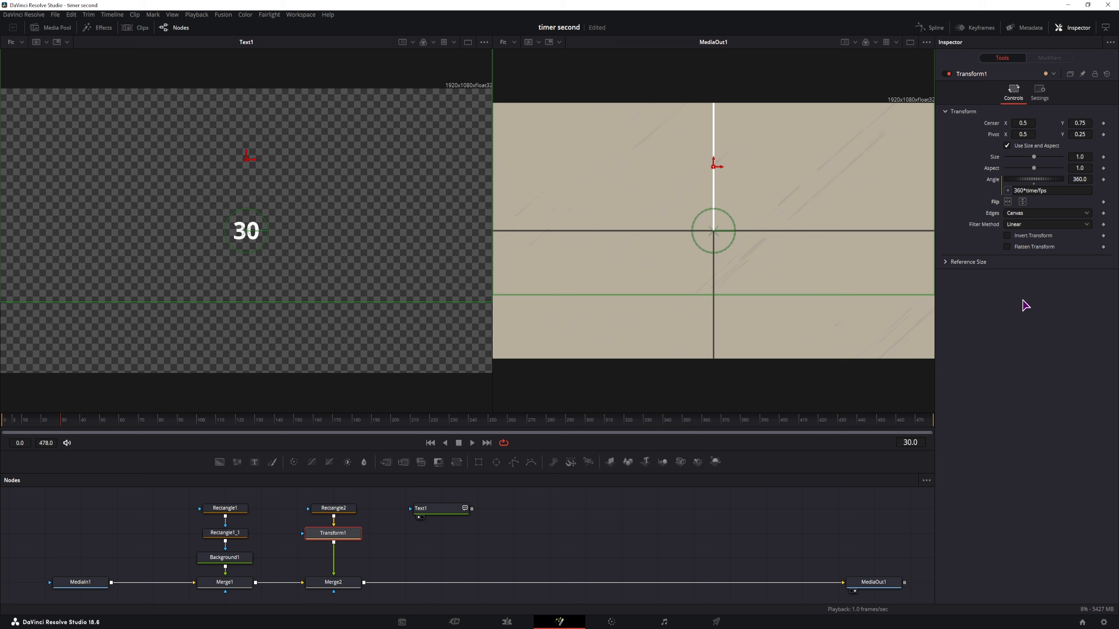
# Try reversing the clock hand's rotation with the Transform1 node's horizontal and vertical flips, then remove both flips.
pyautogui.click(1009, 202)
pyautogui.click(1022, 202)
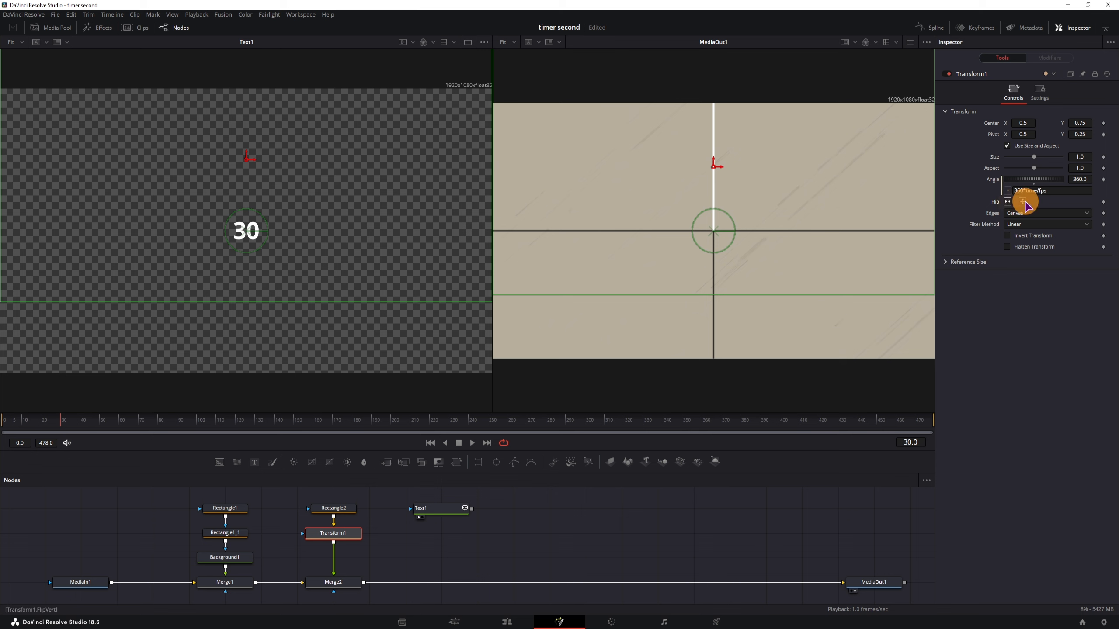
pyautogui.moveTo(35, 427); pyautogui.dragTo(61, 424)
pyautogui.click(1020, 203)
pyautogui.click(1007, 202)
# Try a second Transform node with a horizontal flip between Transform1 and Merge2, scrub to frame 21, and delete the node.
pyautogui.moveTo(457, 462); pyautogui.dragTo(337, 554)
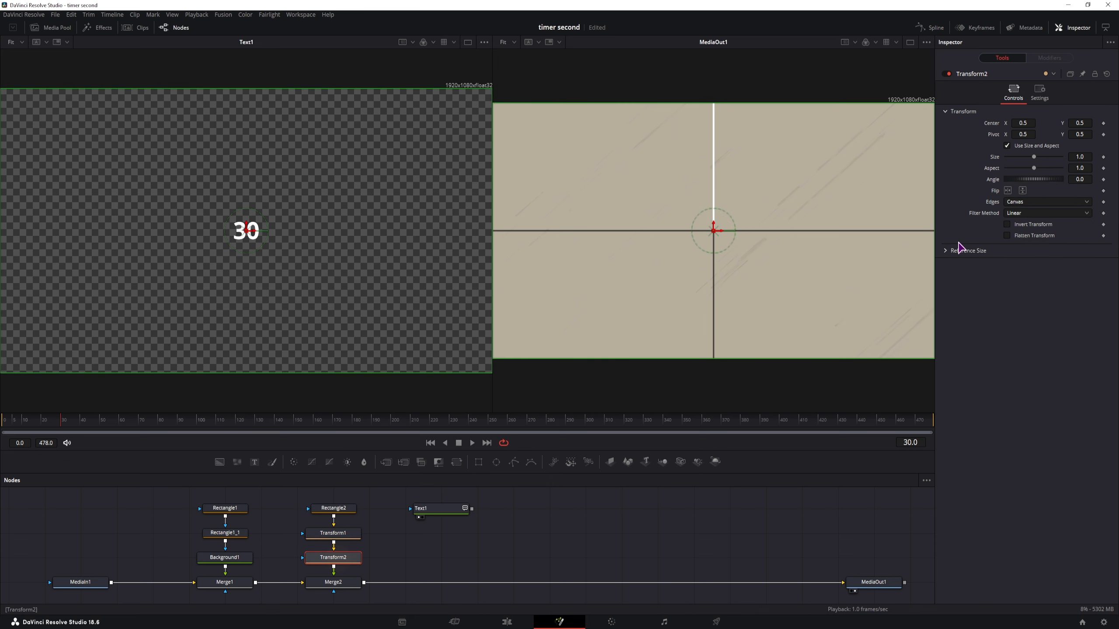
pyautogui.click(1007, 190)
pyautogui.click(7, 424)
pyautogui.moveTo(4, 427); pyautogui.dragTo(46, 427)
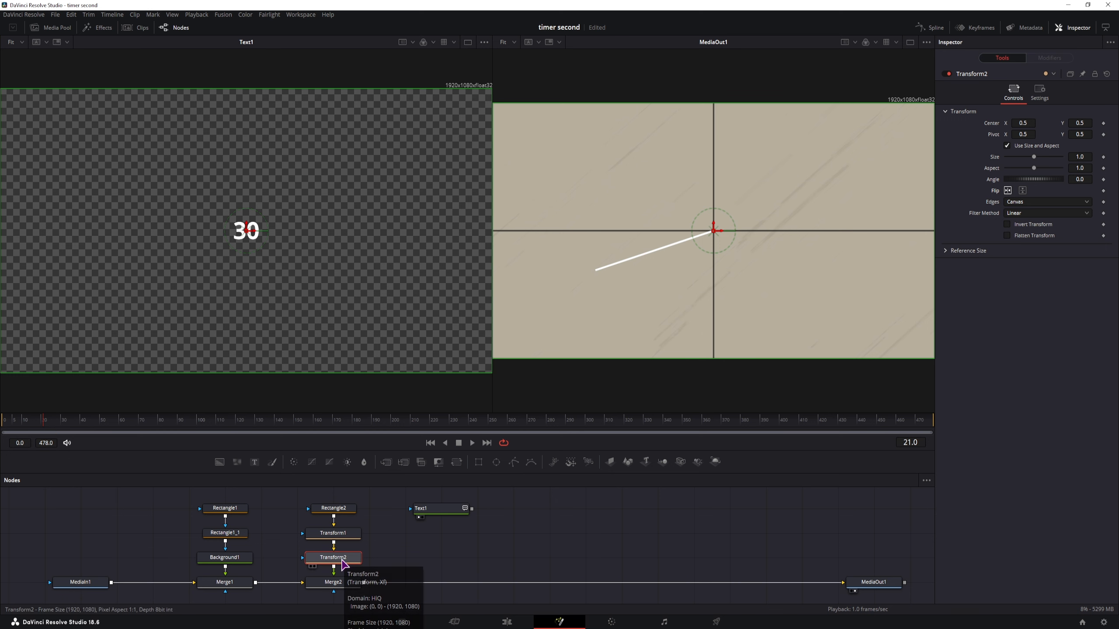
pyautogui.press('Delete')
# Change Transform1's angle expression to -360*time/fps and scrub from frame 0 to 30 to check the clock hand's direction.
pyautogui.click(333, 533)
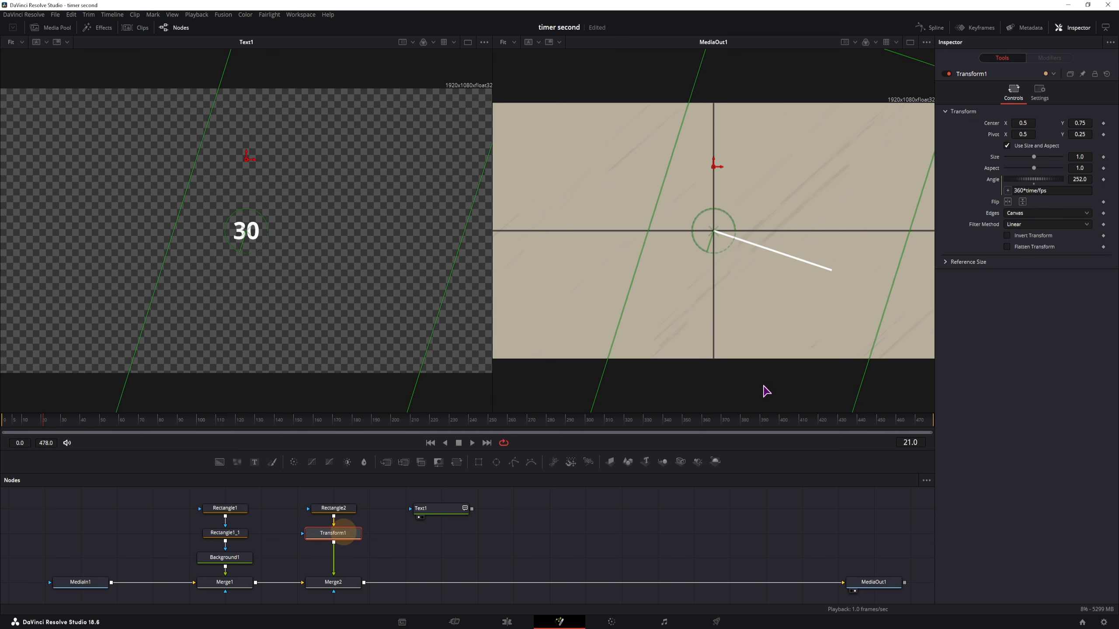
pyautogui.click(1017, 191)
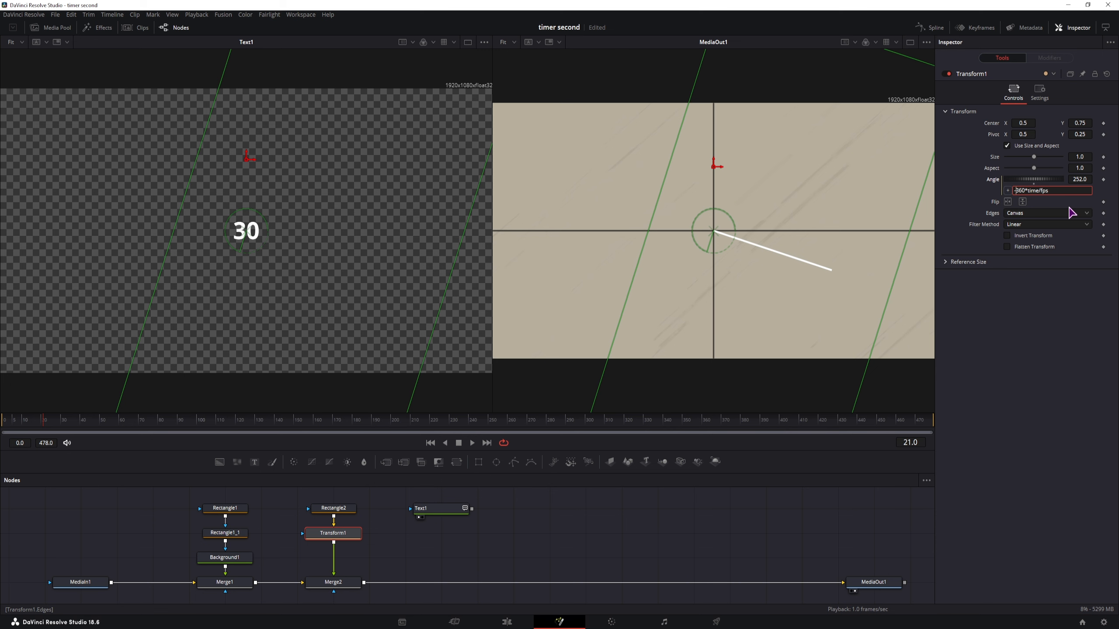
pyautogui.write('-')
pyautogui.click(546, 533)
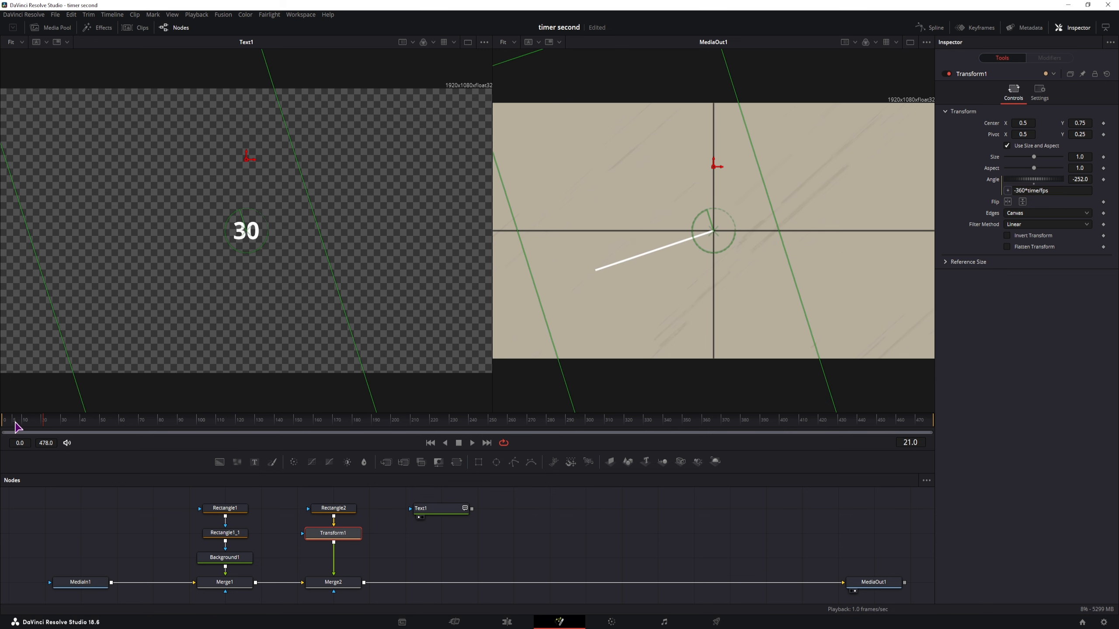
pyautogui.moveTo(5, 424); pyautogui.dragTo(62, 425)
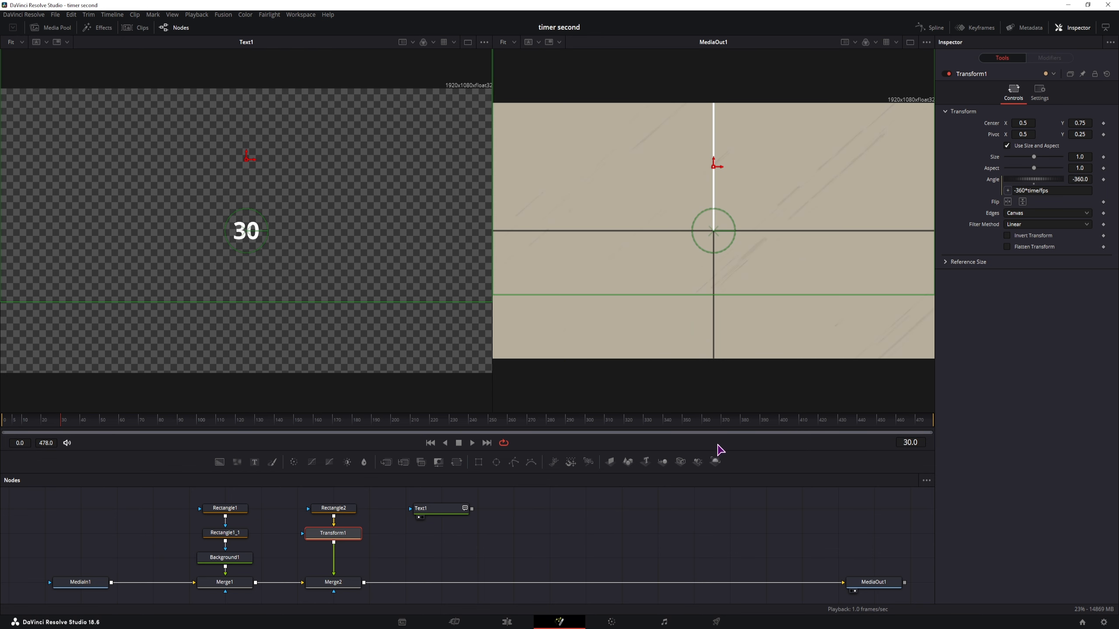
pyautogui.click(512, 535)
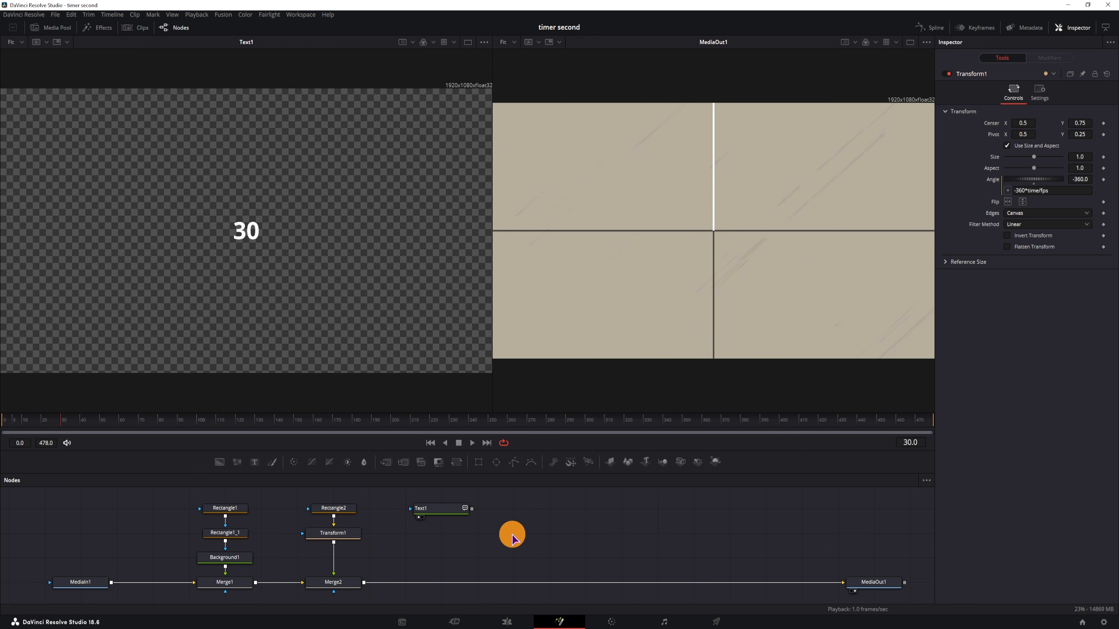
# Move the Text1 node aside and add a new Text+ node between Rectangle2 and Text1.
pyautogui.click(443, 511)
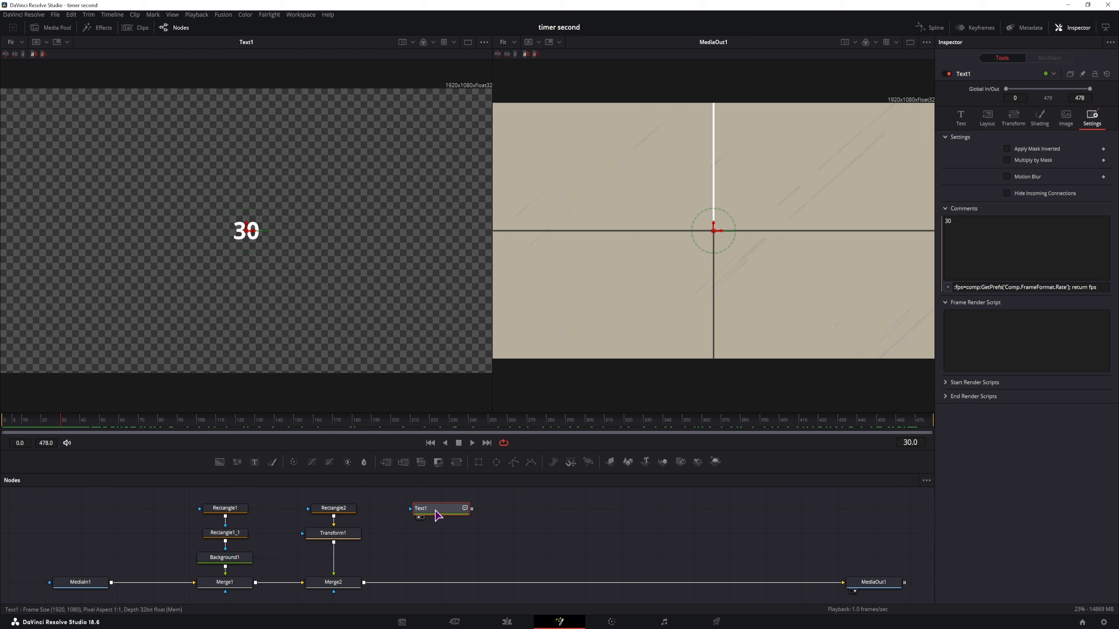
pyautogui.moveTo(436, 514); pyautogui.dragTo(508, 514)
pyautogui.click(421, 517)
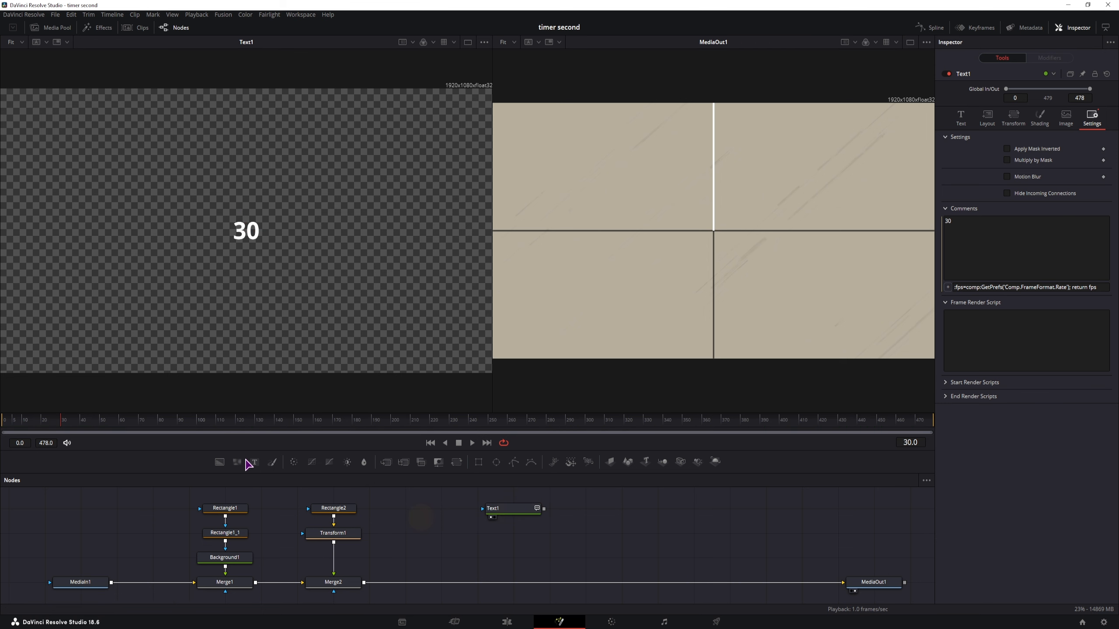
pyautogui.moveTo(250, 463); pyautogui.dragTo(412, 517)
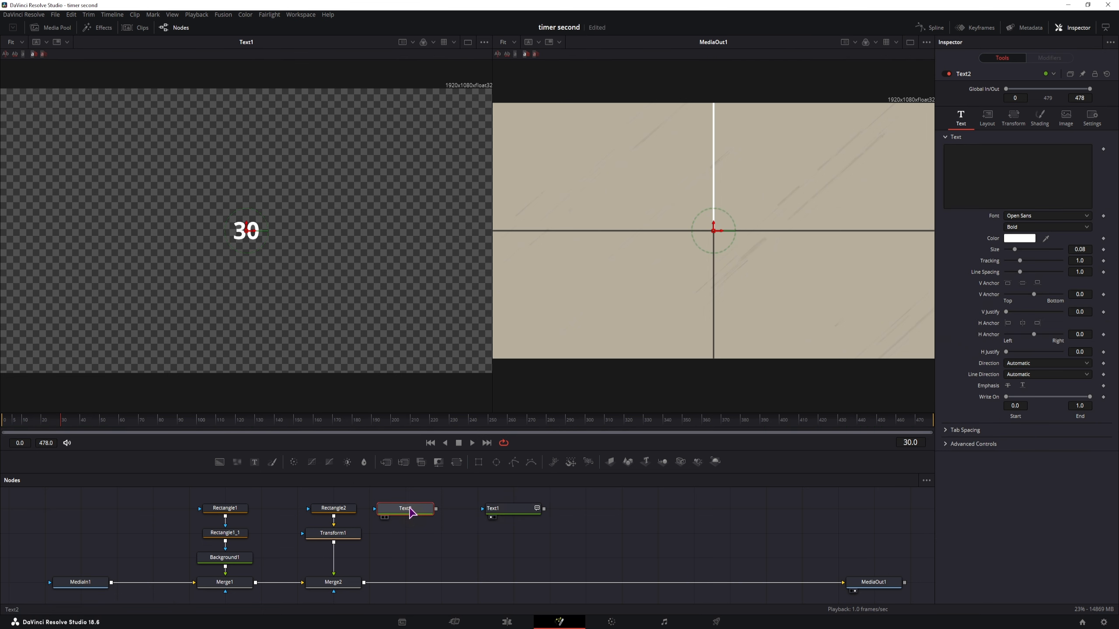
# Drive the Text2 node's text with the expression fps and merge Text2 over the output of Merge2.
pyautogui.rightClick(979, 182)
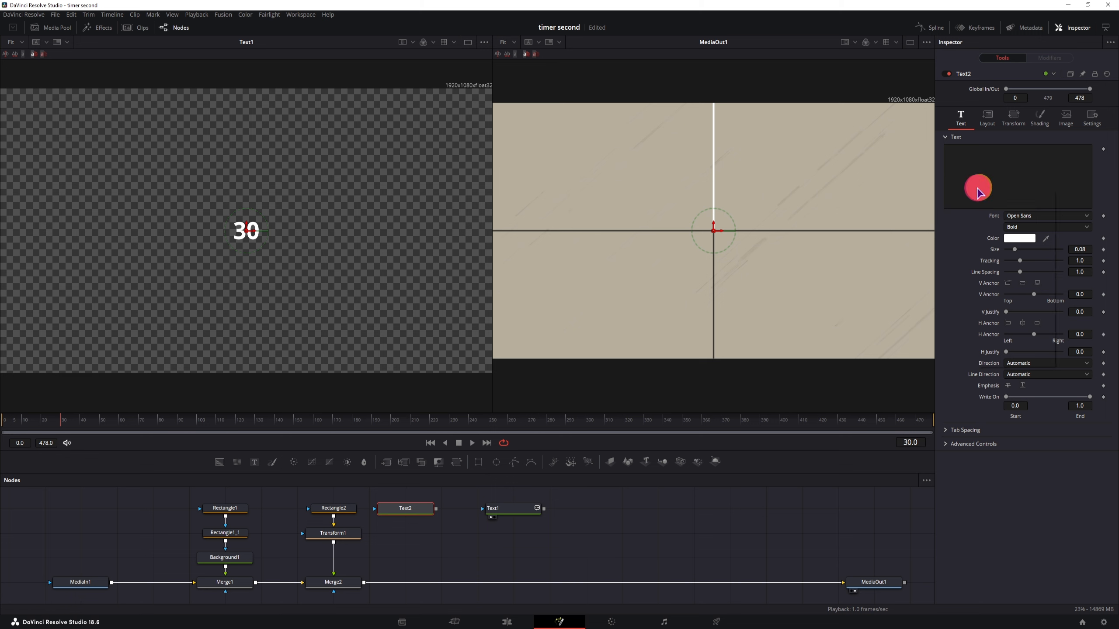
pyautogui.click(1011, 365)
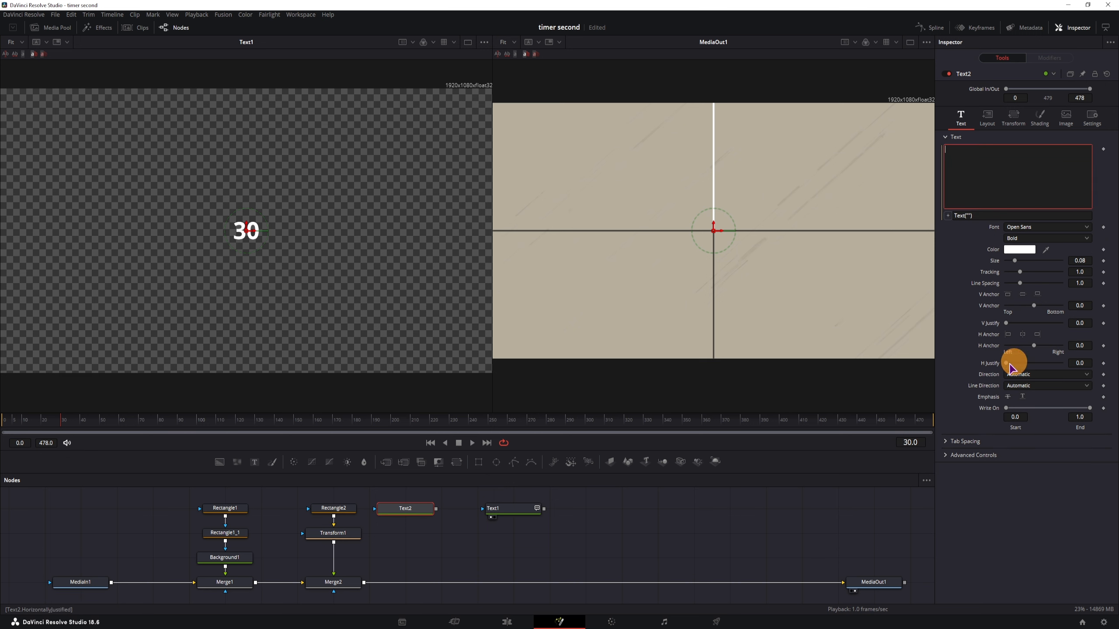
pyautogui.click(981, 216)
pyautogui.click(948, 216)
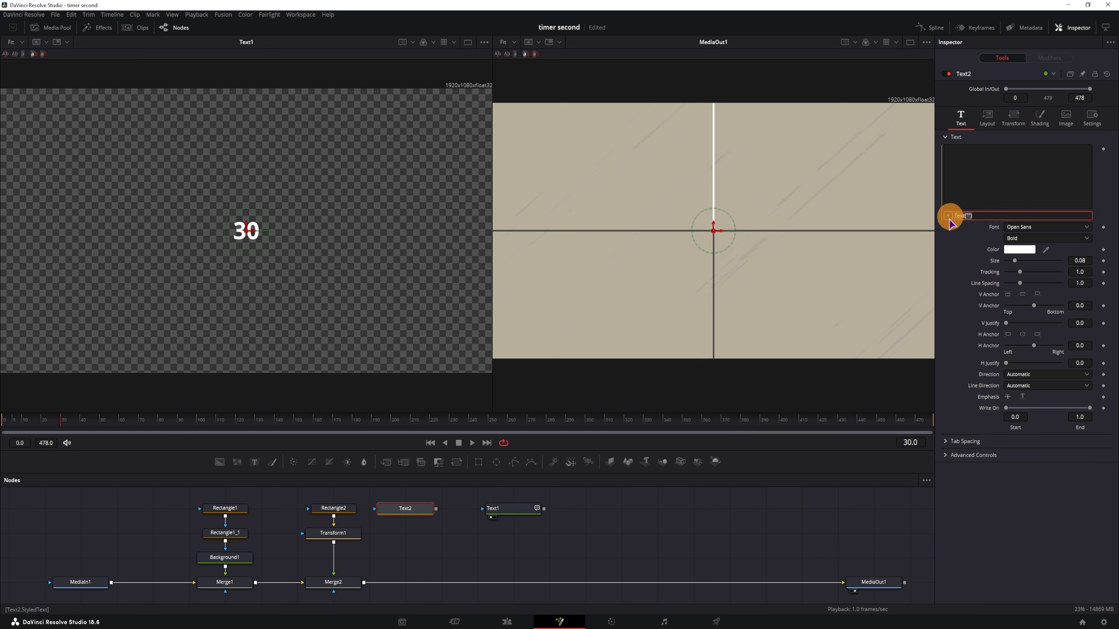
pyautogui.click(512, 509)
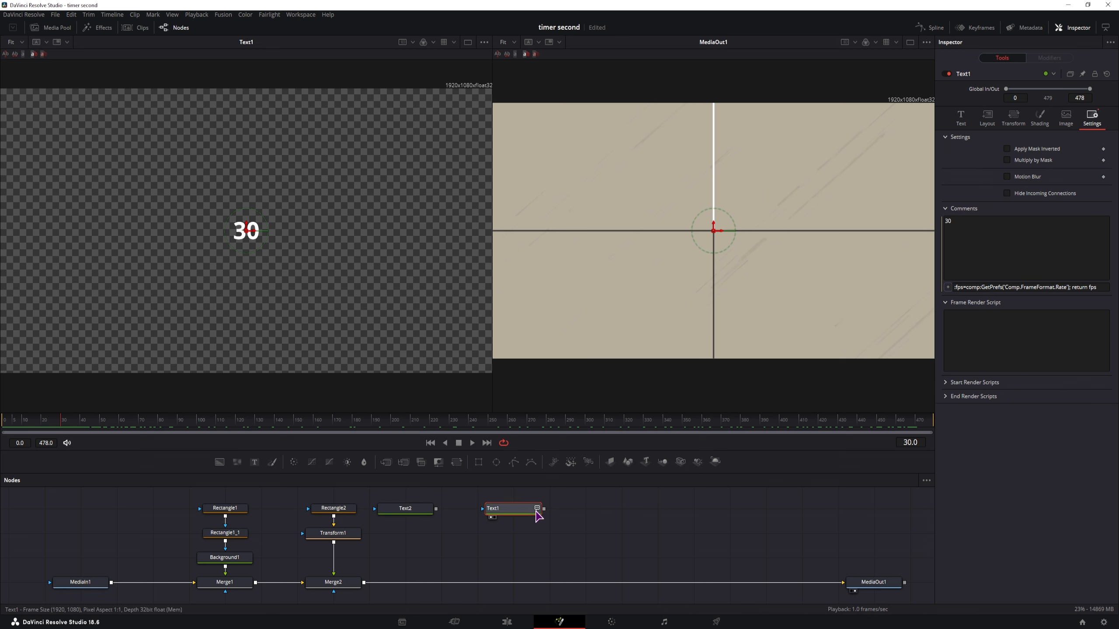
pyautogui.click(411, 512)
pyautogui.moveTo(436, 509); pyautogui.dragTo(365, 581)
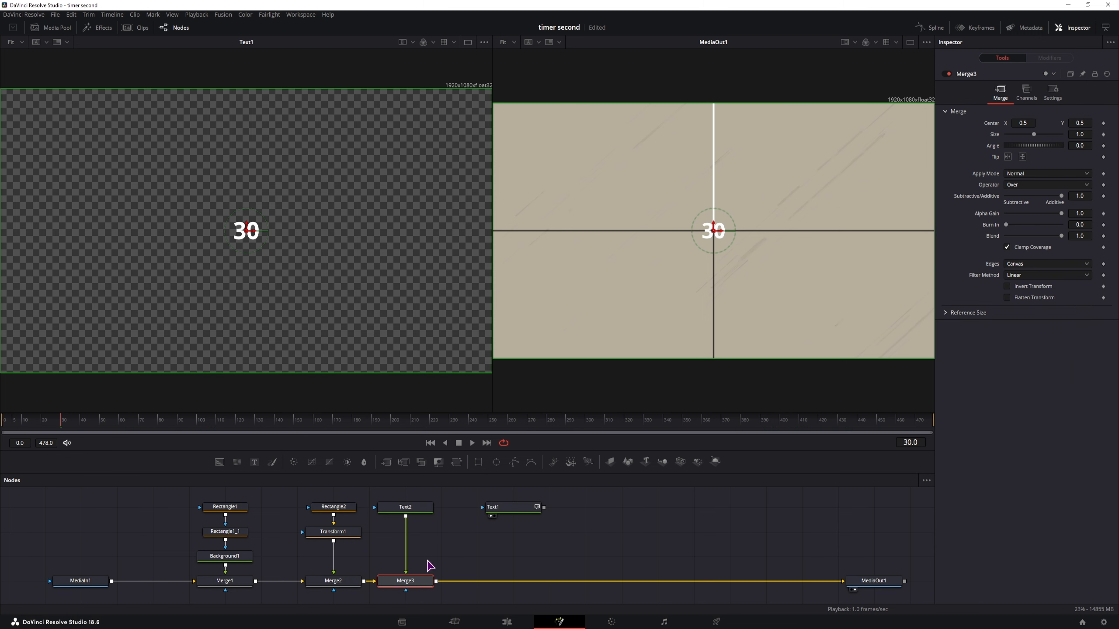
# Enlarge the Text2 number to size 0.5 and set its font to Old Growth.
pyautogui.click(417, 508)
pyautogui.moveTo(1015, 261); pyautogui.dragTo(1030, 262)
pyautogui.click(1045, 226)
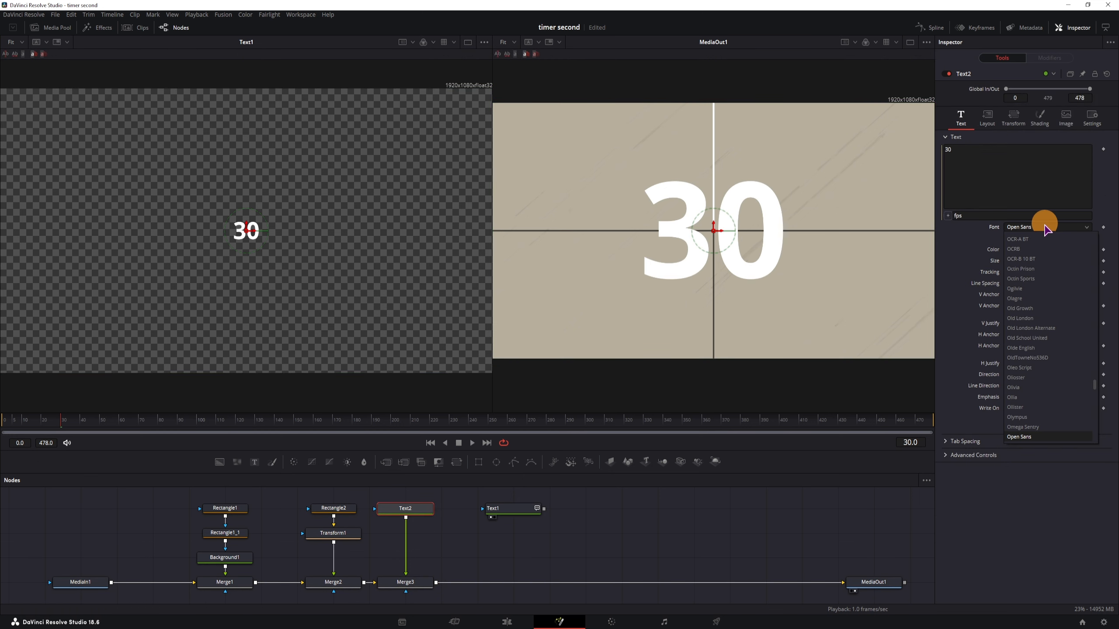
pyautogui.click(1041, 308)
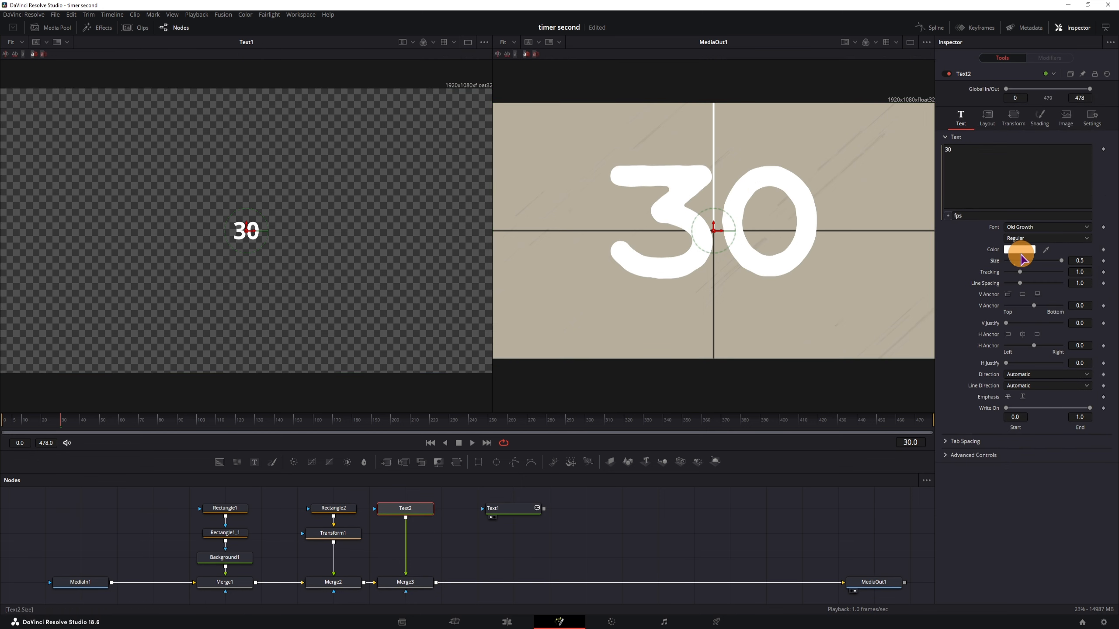
# Set the Text2 number's color to the very dark brown #1d1814.
pyautogui.click(1019, 250)
pyautogui.click(640, 301)
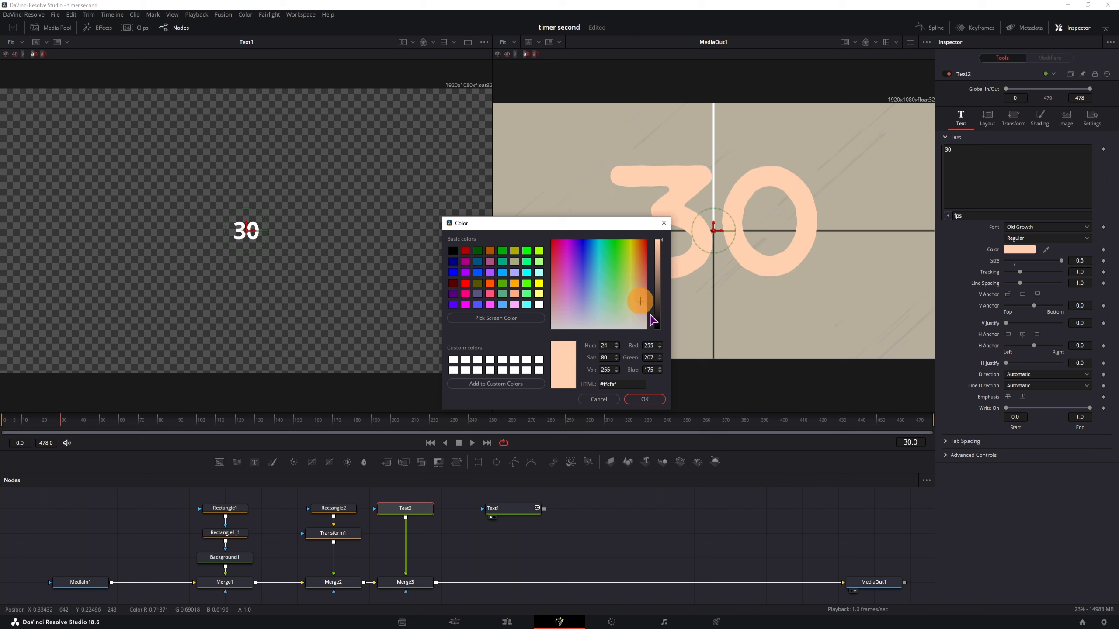
pyautogui.click(660, 317)
pyautogui.click(645, 399)
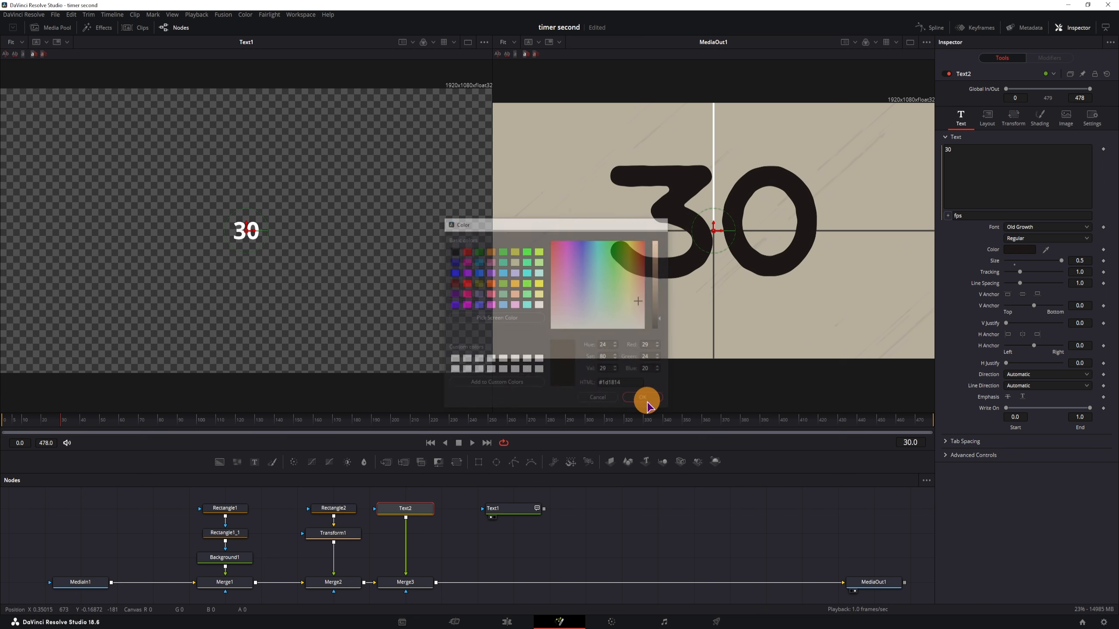
# Try swapping the foreground and background inputs of the Merge3 node at frame 25.
pyautogui.moveTo(55, 422); pyautogui.dragTo(51, 423)
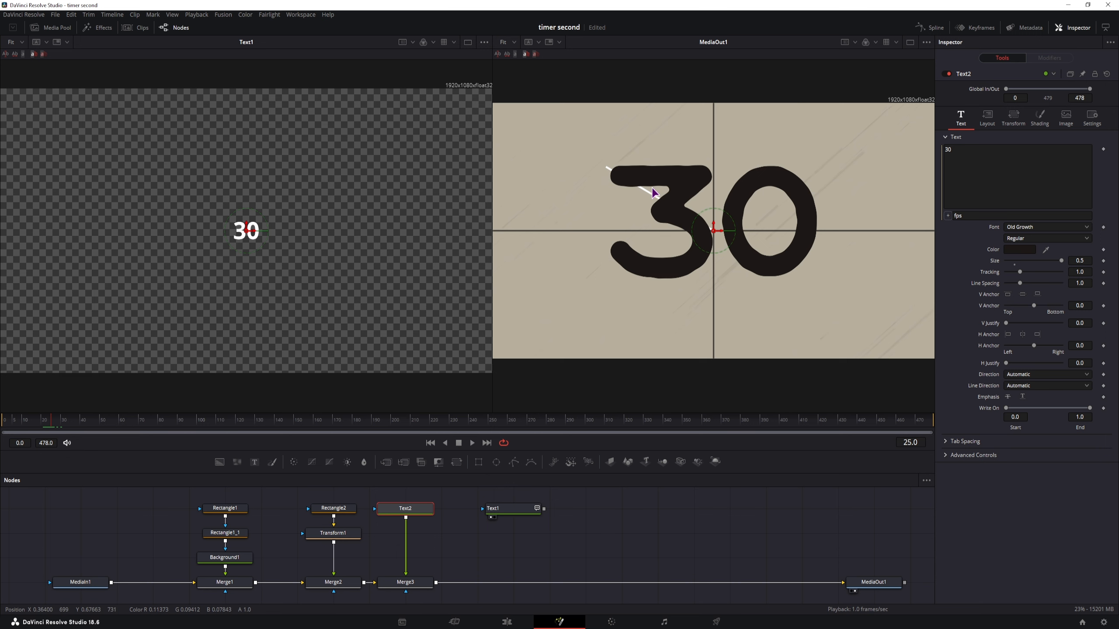
pyautogui.click(404, 582)
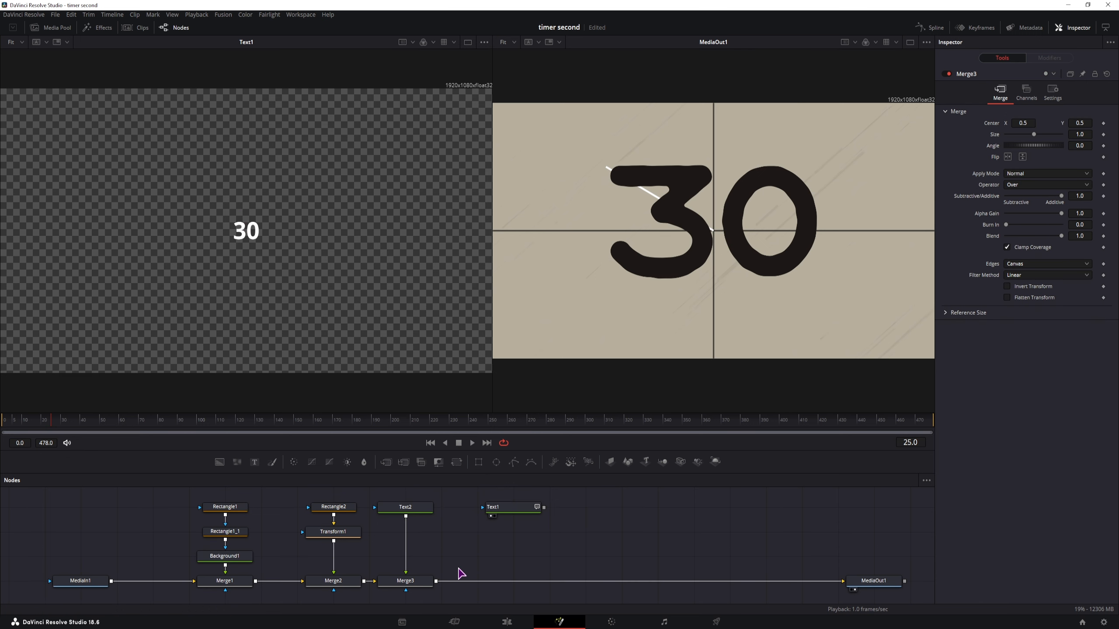
pyautogui.click(410, 585)
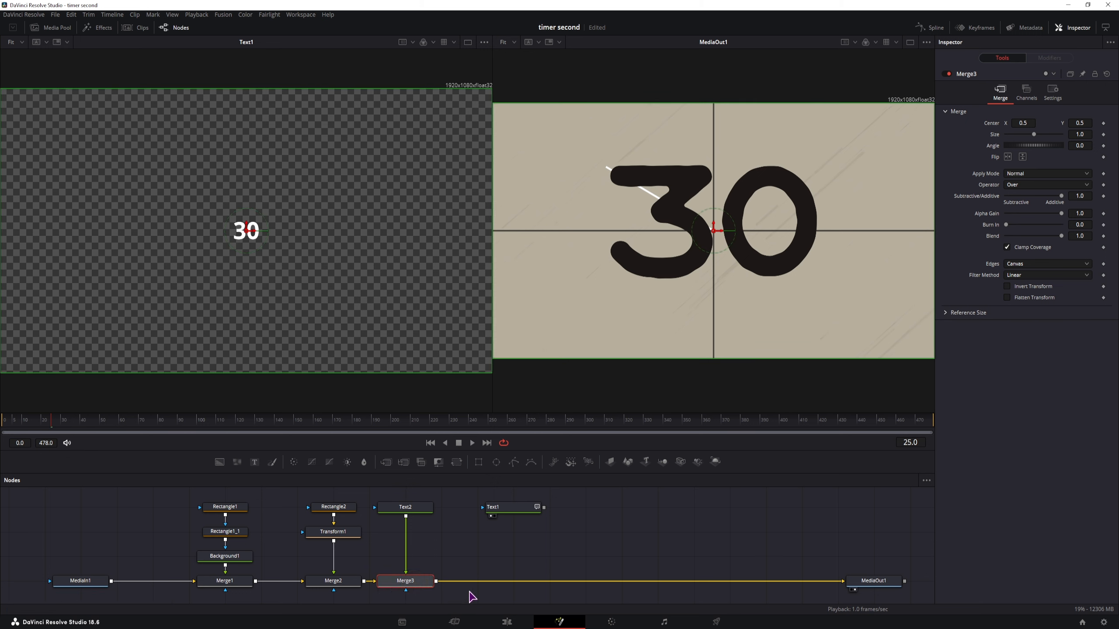
pyautogui.hotkey('ctrl', 't')
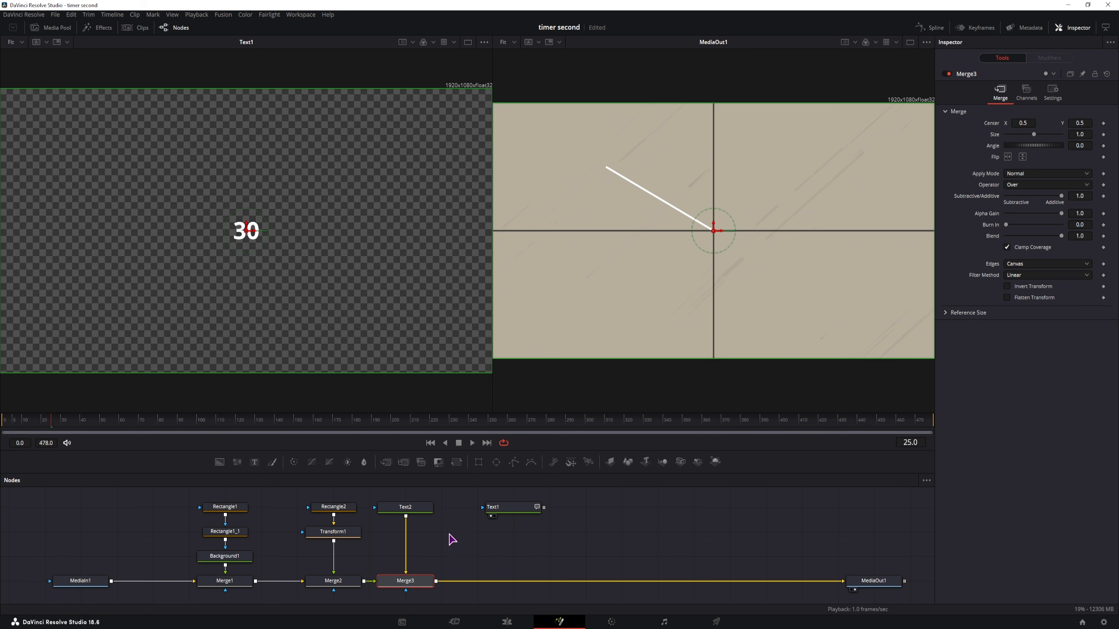
pyautogui.hotkey('ctrl', 't')
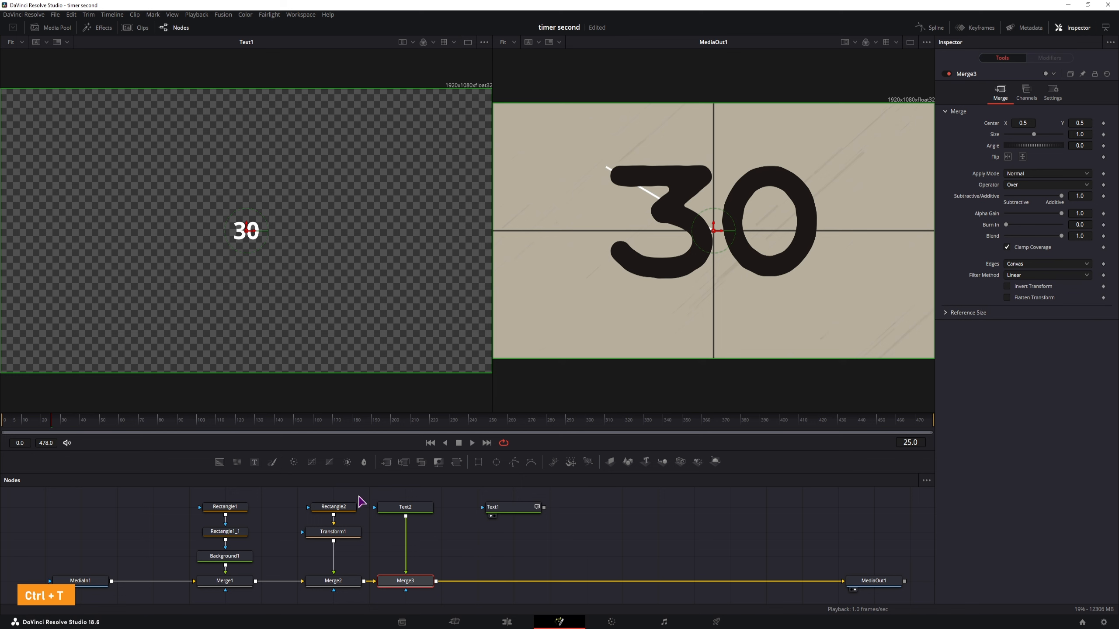
# Rewire the nodes so Text2 feeds Merge2 and the Transform1 clock hand feeds Merge3, placing the hand over the number.
pyautogui.moveTo(415, 513); pyautogui.dragTo(333, 573)
pyautogui.moveTo(378, 510); pyautogui.dragTo(405, 574)
pyautogui.moveTo(436, 532); pyautogui.dragTo(405, 574)
pyautogui.click(492, 549)
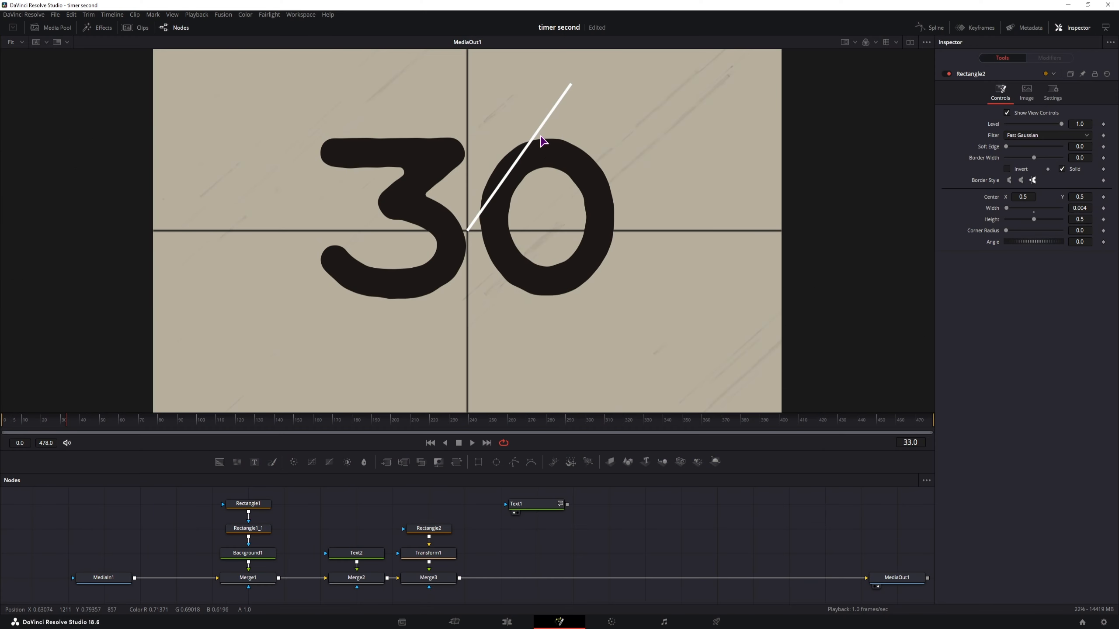
# Insert a Background node between Rectangle2 and Transform1 and color it light blue: red 0.362, green 0.717, blue 1.0.
pyautogui.moveTo(429, 528); pyautogui.dragTo(429, 504)
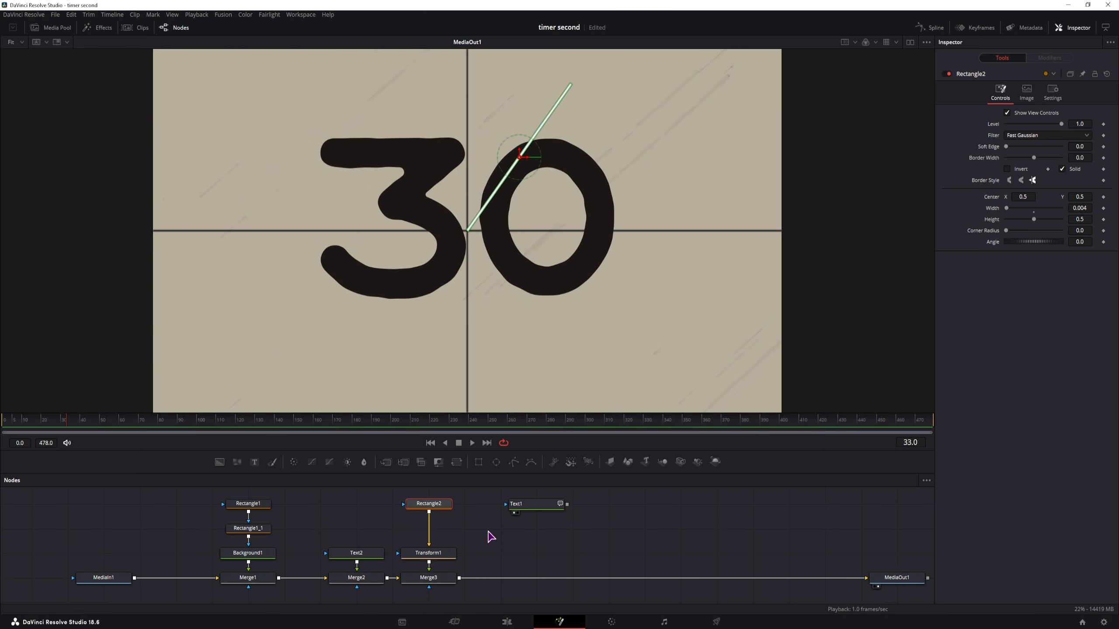
pyautogui.click(490, 534)
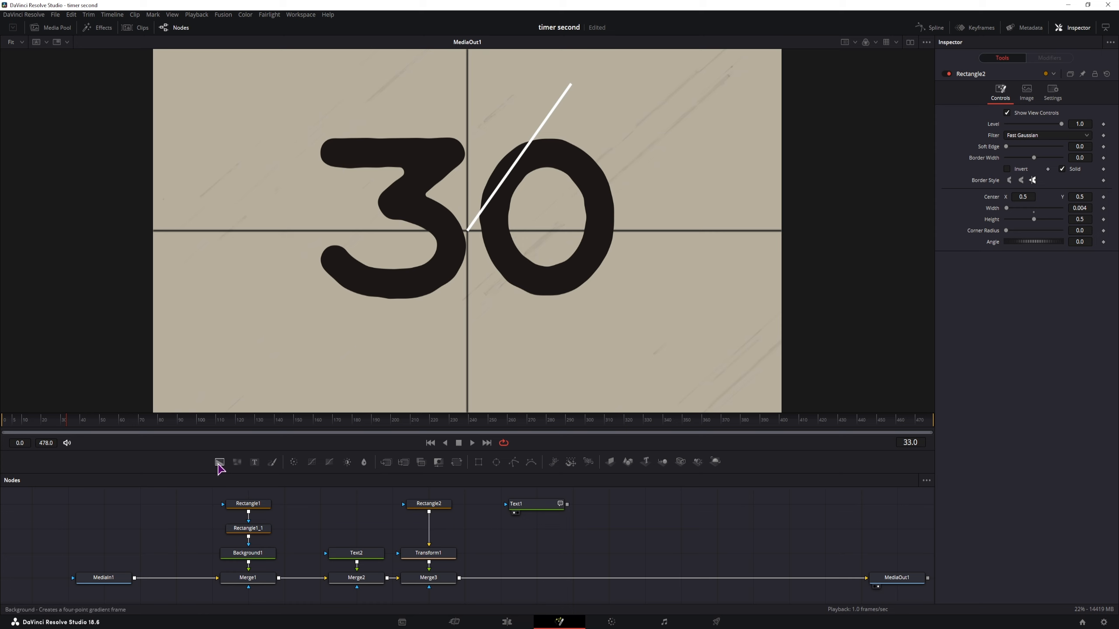
pyautogui.moveTo(220, 463); pyautogui.dragTo(397, 553)
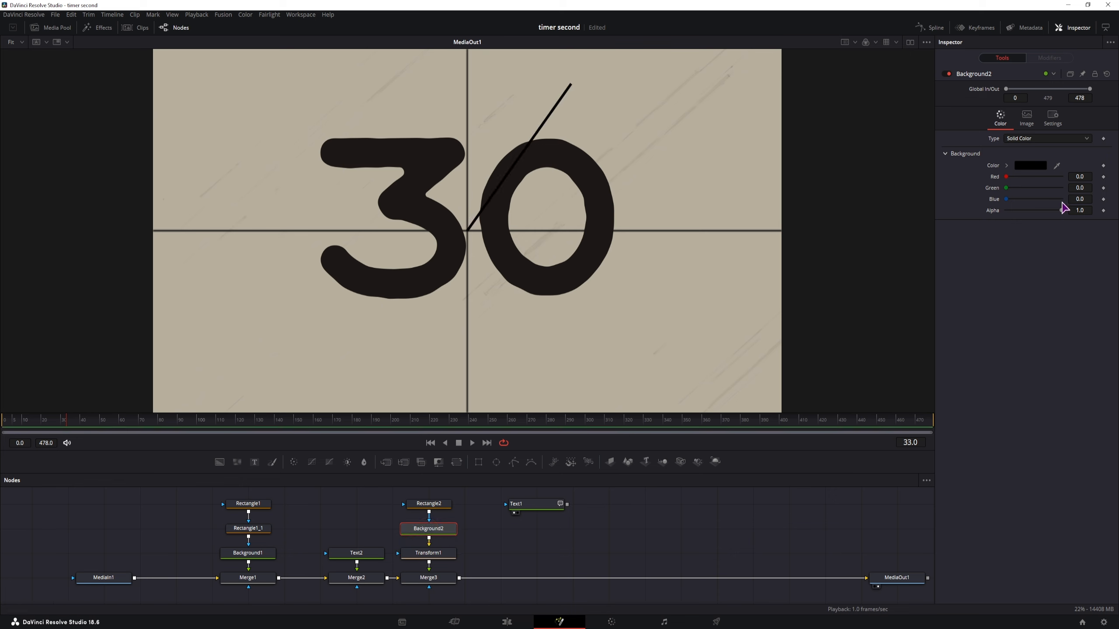
pyautogui.moveTo(1004, 178); pyautogui.dragTo(1047, 206)
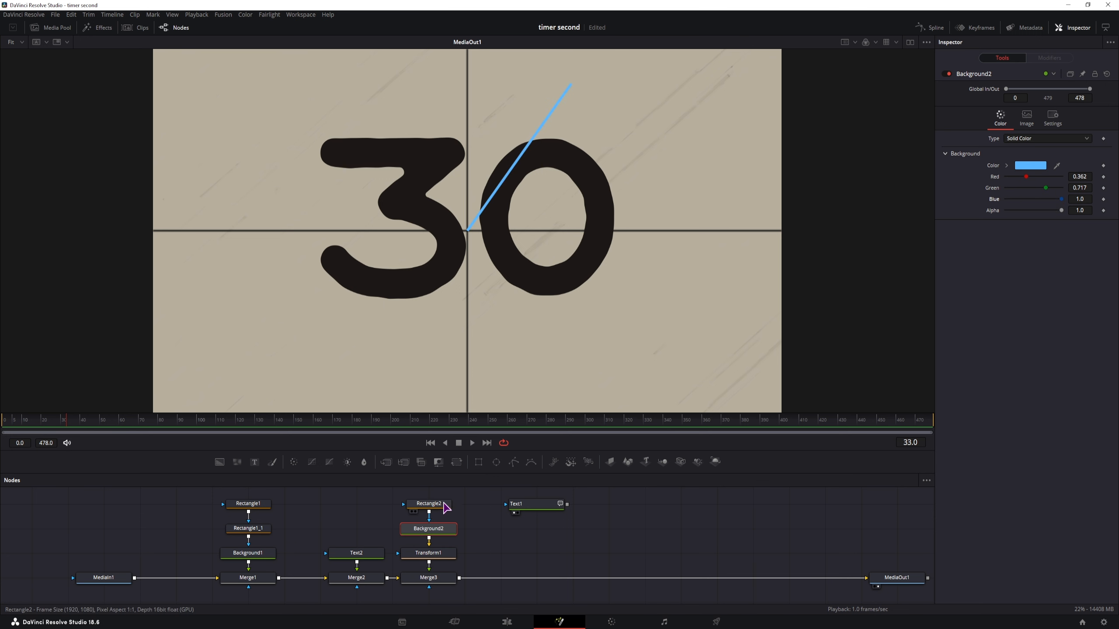
# Round the clock hand's ends by setting the Rectangle2 corner radius to 1.0, and inspect the tip up close.
pyautogui.click(445, 506)
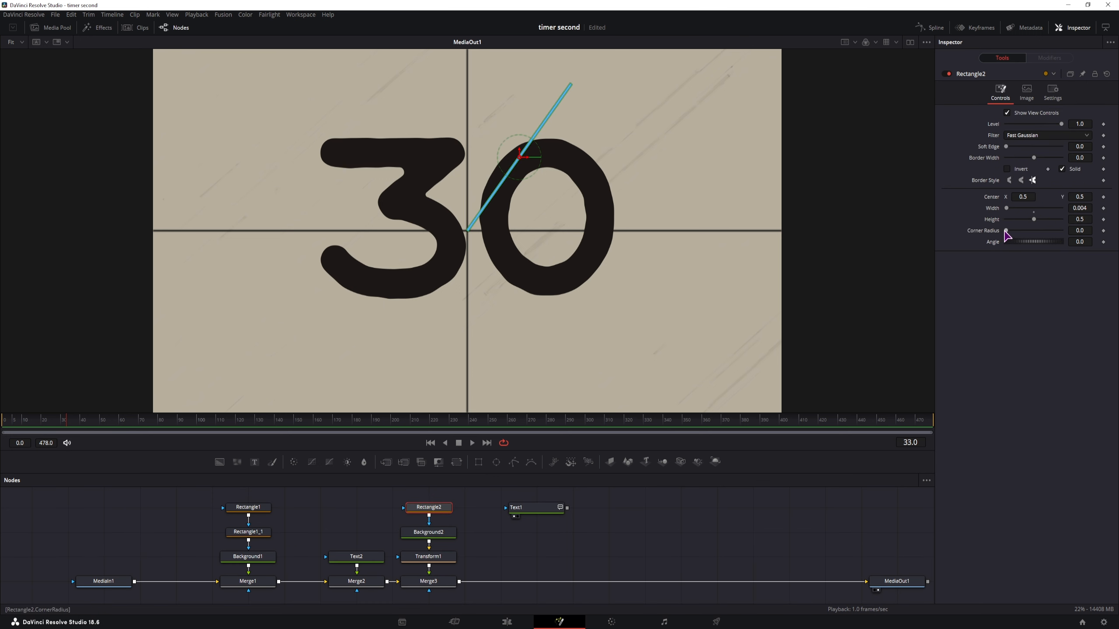
pyautogui.moveTo(1006, 231); pyautogui.dragTo(1094, 237)
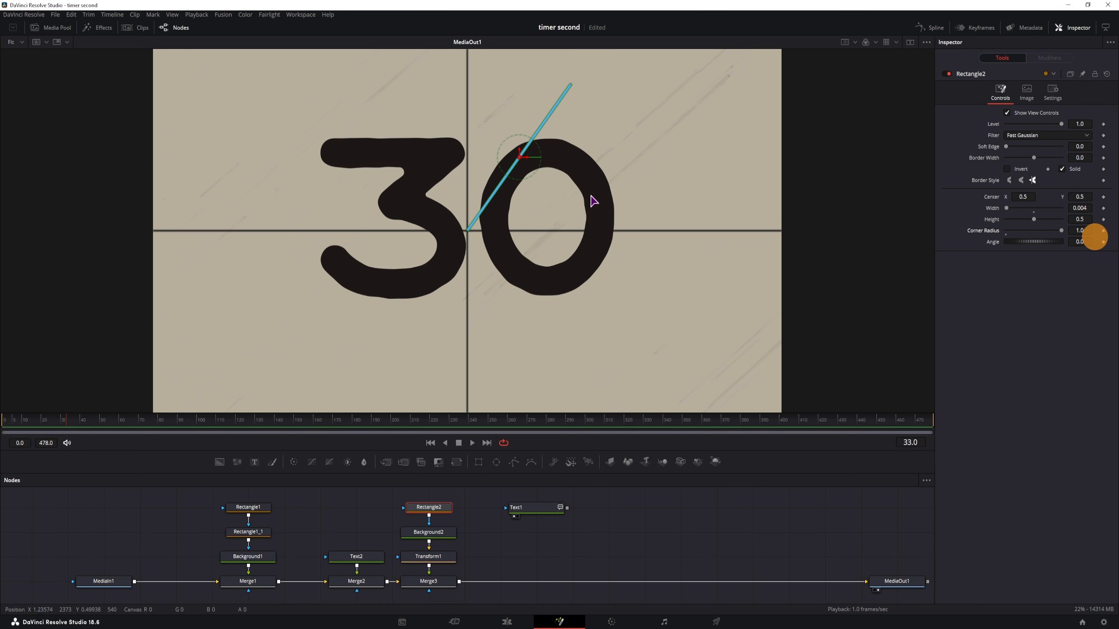
pyautogui.scroll(10, 468, 229)
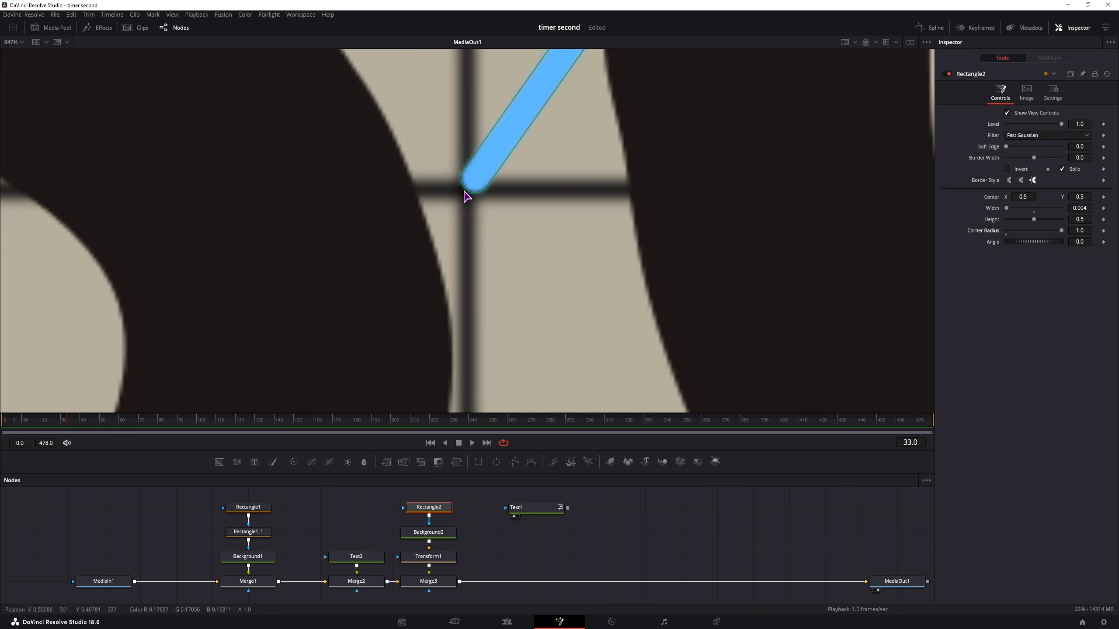
pyautogui.scroll(-10, 445, 239)
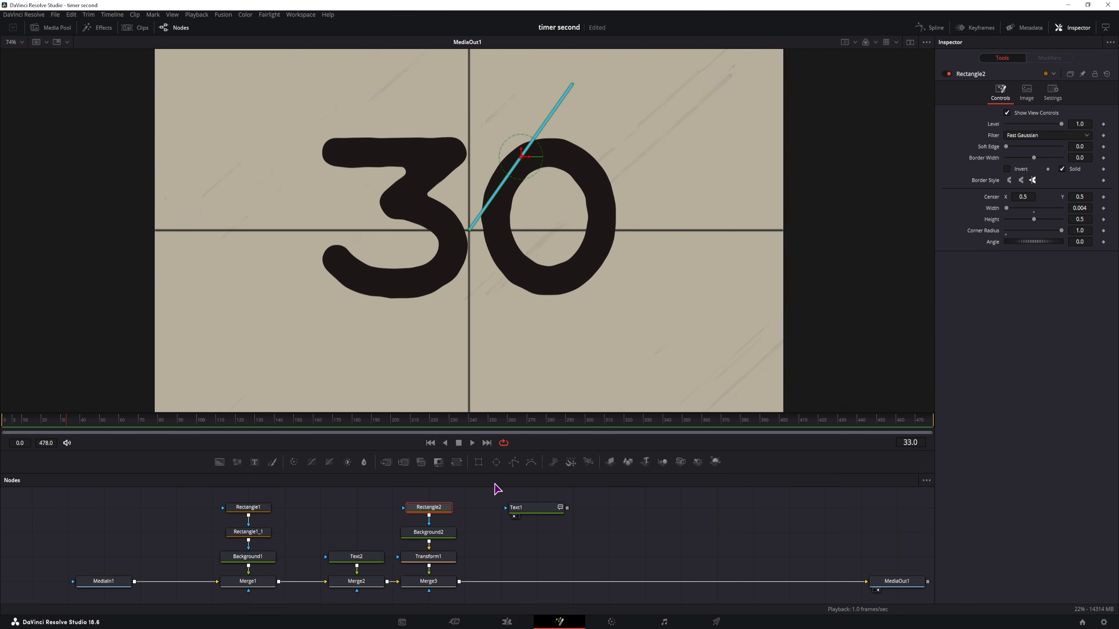
# Move Rectangle2 and Background2 up to make room and add a Glow node after Background2.
pyautogui.moveTo(471, 543); pyautogui.dragTo(430, 505)
pyautogui.click(487, 522)
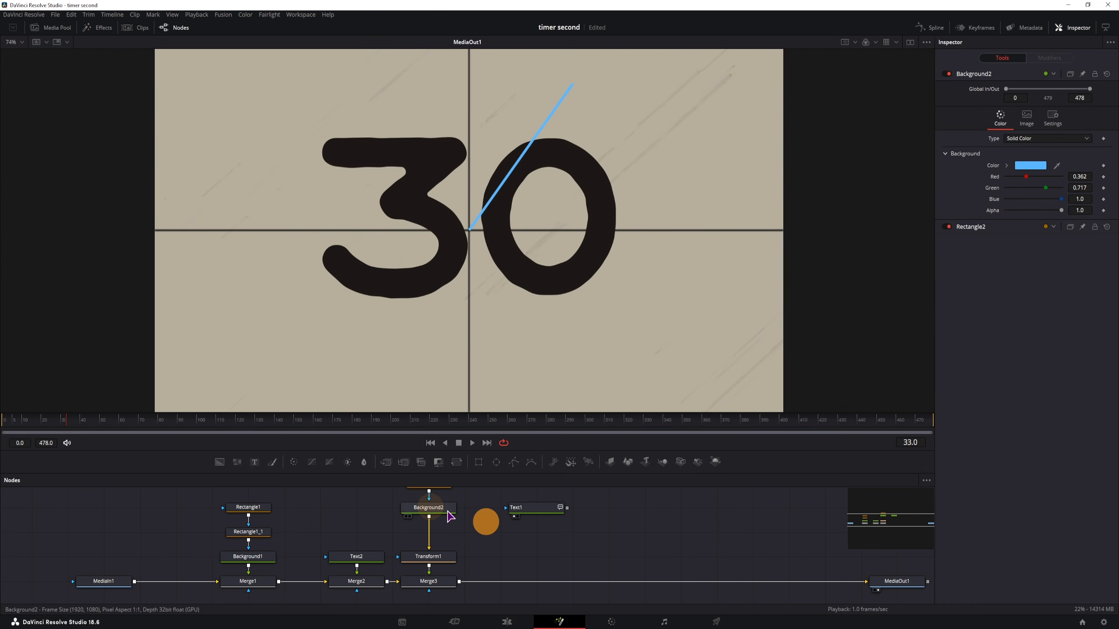
pyautogui.click(442, 507)
pyautogui.hotkey('shift', 'space')
pyautogui.write('glow')
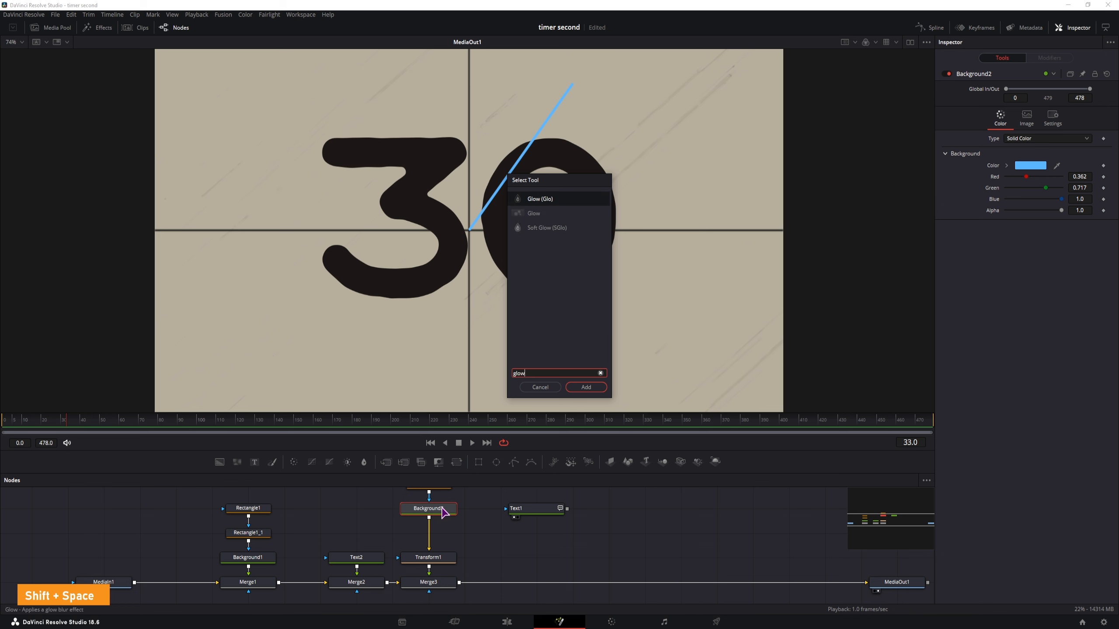
pyautogui.press('Return')
# Move Transform1 aside and add a Soft Glow node between Glow1 and Transform1.
pyautogui.moveTo(429, 557); pyautogui.dragTo(536, 557)
pyautogui.click(445, 533)
pyautogui.hotkey('shift', 'space')
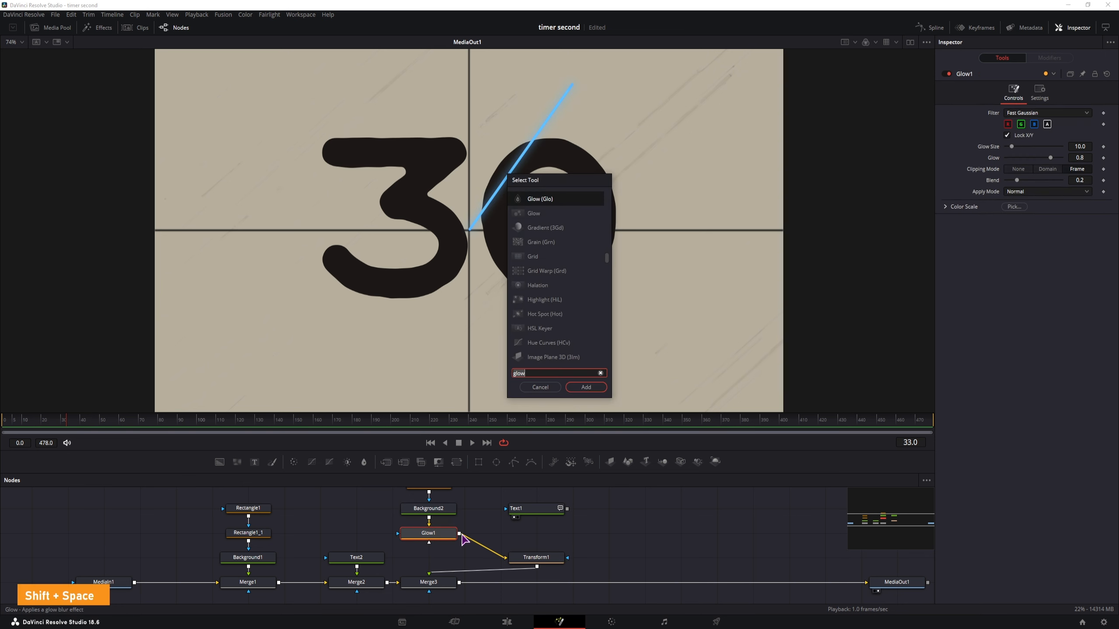
pyautogui.write('soft')
pyautogui.press('Return')
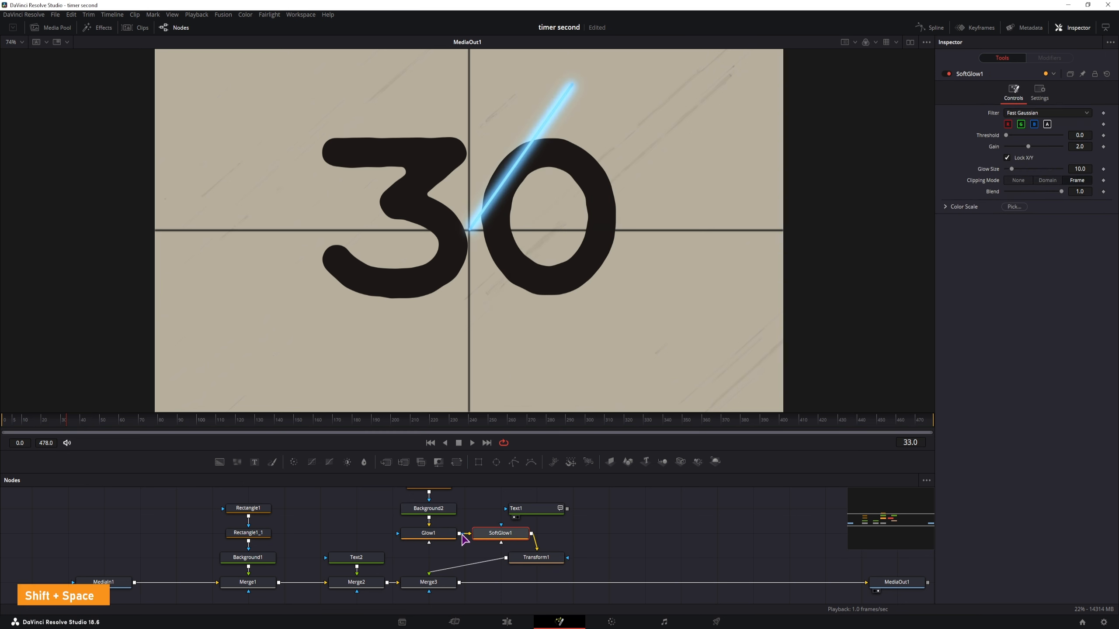
# Unlock X/Y on Glow1 and set X Glow Size to 1.6, Y Glow Size to 92.1 and Glow to 0.756.
pyautogui.click(440, 538)
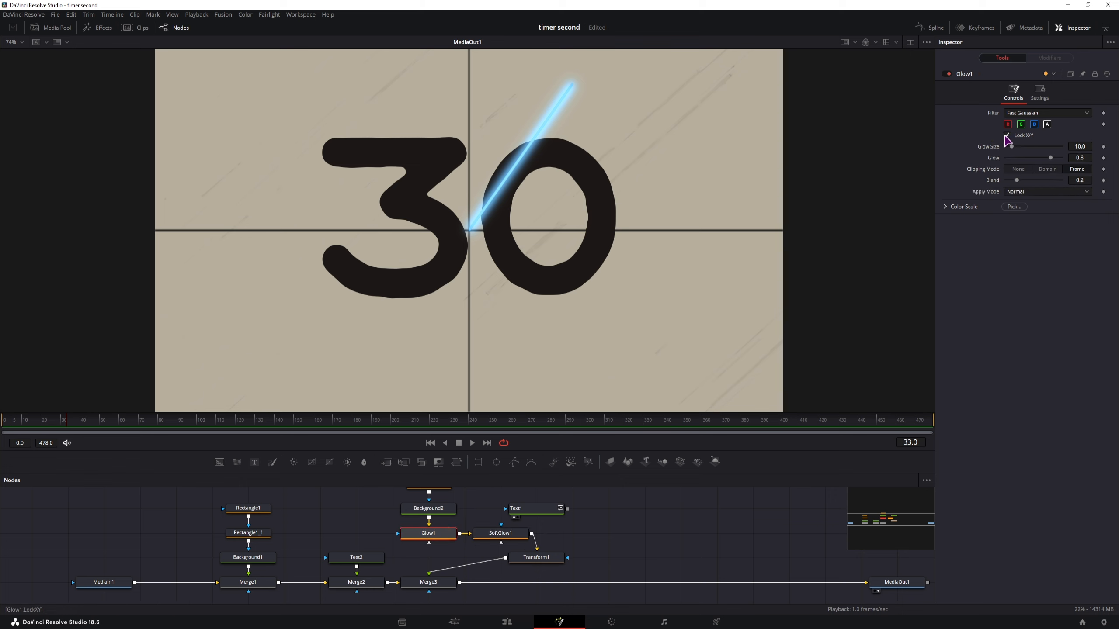
pyautogui.click(1006, 136)
pyautogui.moveTo(1010, 162)
pyautogui.mouseDown()
pyautogui.moveTo(1074, 160)
pyautogui.moveTo(1013, 170)
pyautogui.moveTo(1056, 174)
pyautogui.moveTo(1030, 149)
pyautogui.moveTo(1009, 157)
pyautogui.mouseUp()
# Unlock X/Y on SoftGlow1, set X Glow Size to 3.1 and Y Glow Size to 52.0, and preview the rotating hand.
pyautogui.click(507, 532)
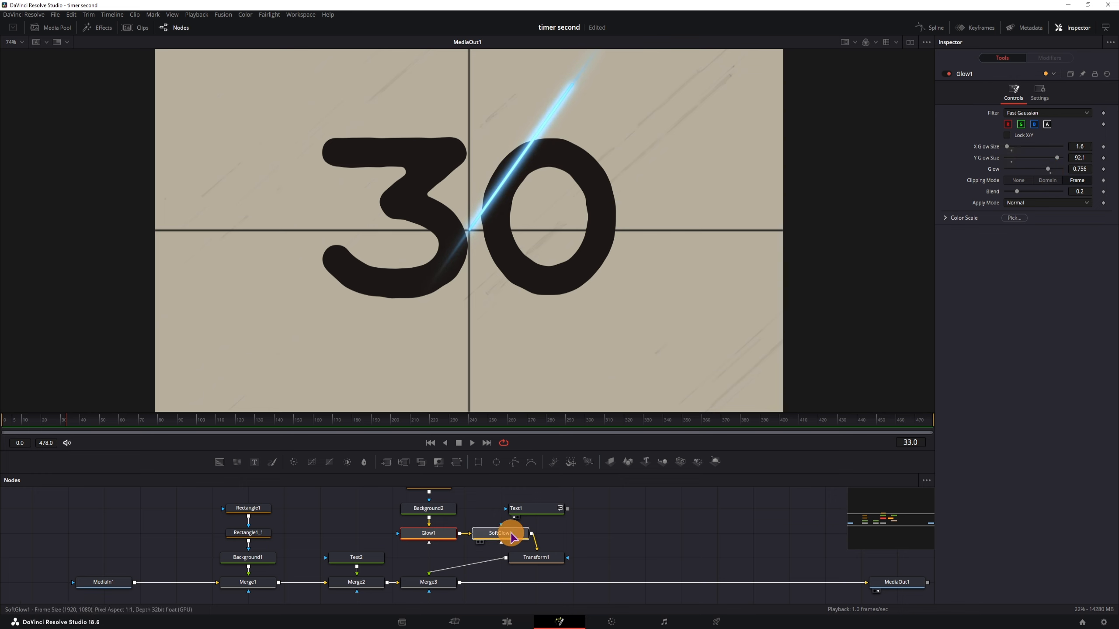
pyautogui.click(1007, 157)
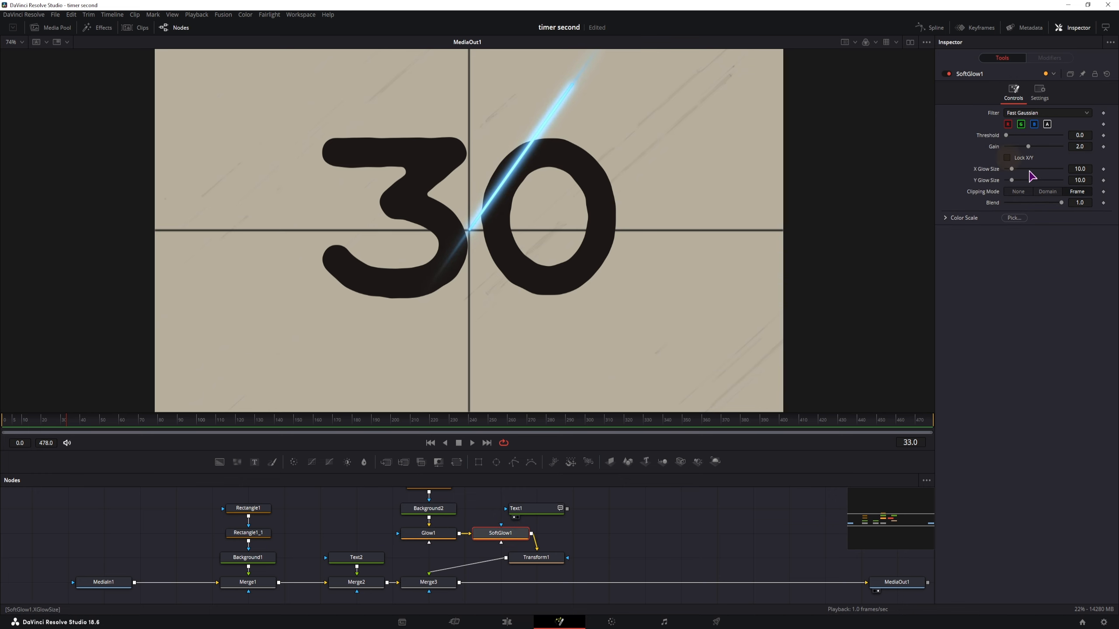
pyautogui.moveTo(1011, 180)
pyautogui.mouseDown()
pyautogui.moveTo(1071, 180)
pyautogui.moveTo(983, 196)
pyautogui.moveTo(1038, 191)
pyautogui.moveTo(1008, 174)
pyautogui.mouseUp()
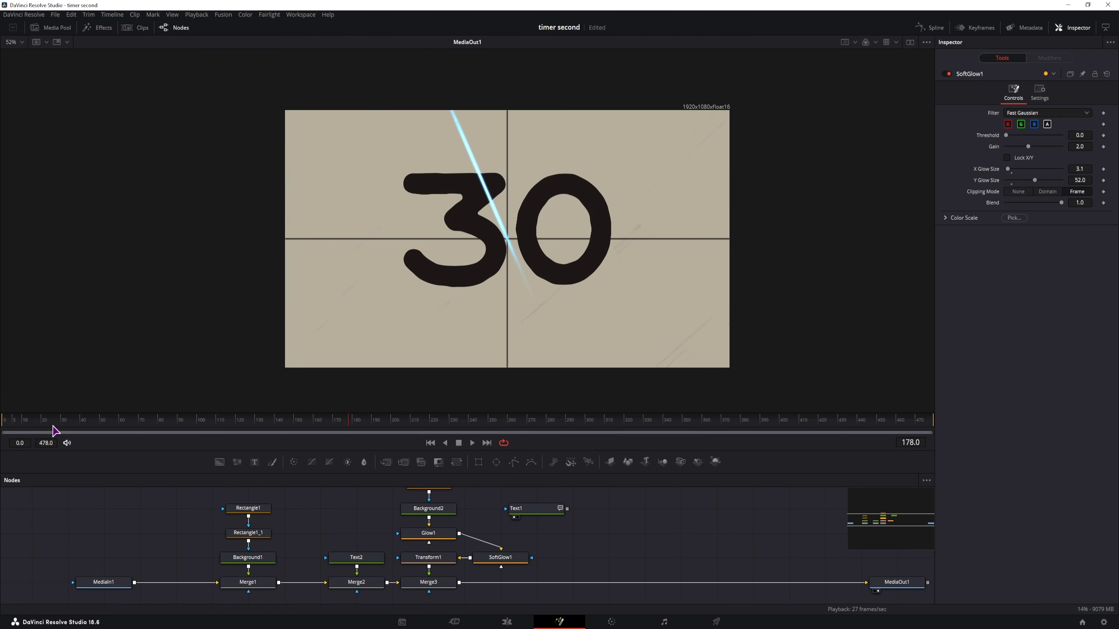
pyautogui.moveTo(13, 422); pyautogui.dragTo(105, 421)
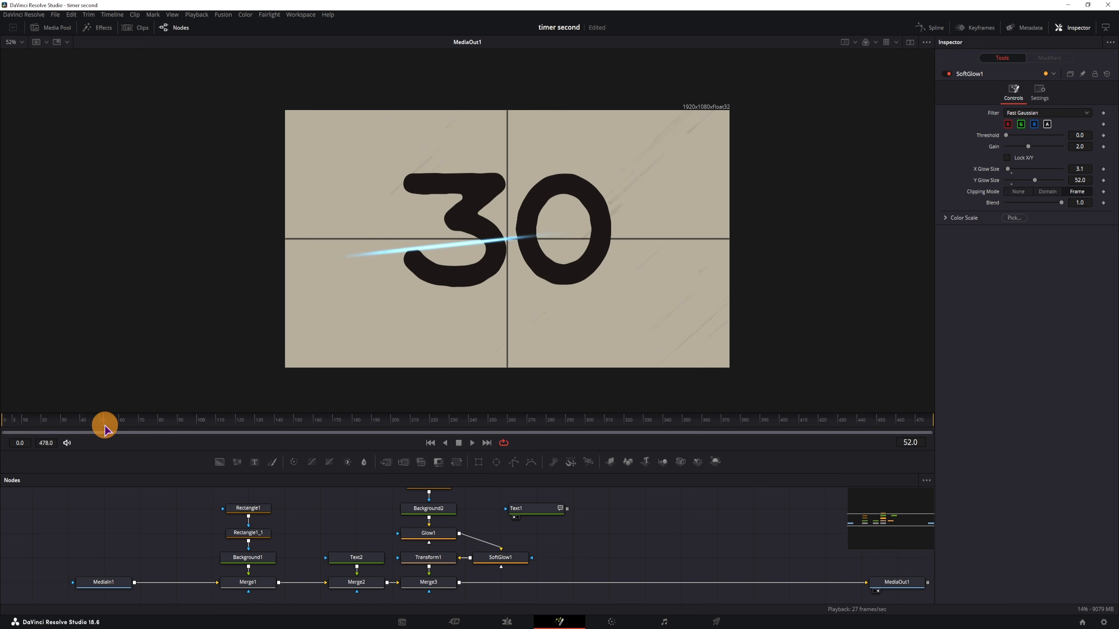
# Copy the count-down formula from the Fusion FU web page and build ceil((comp.RenderEnd-time)/x) on a new line in Notepad++.
pyautogui.click(359, 558)
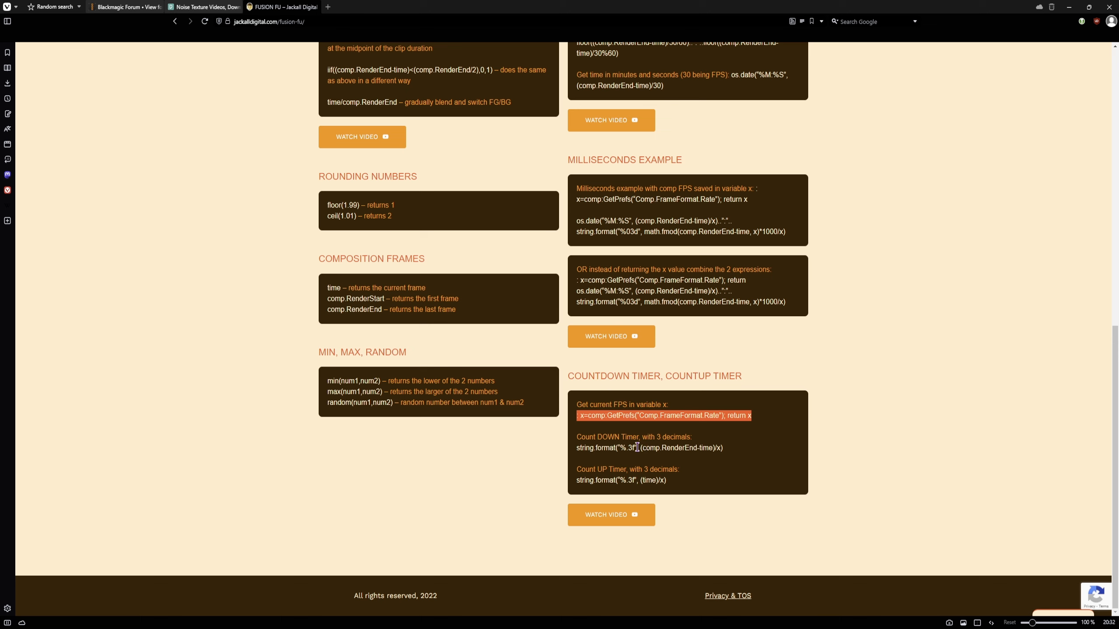
pyautogui.moveTo(724, 447); pyautogui.dragTo(647, 447)
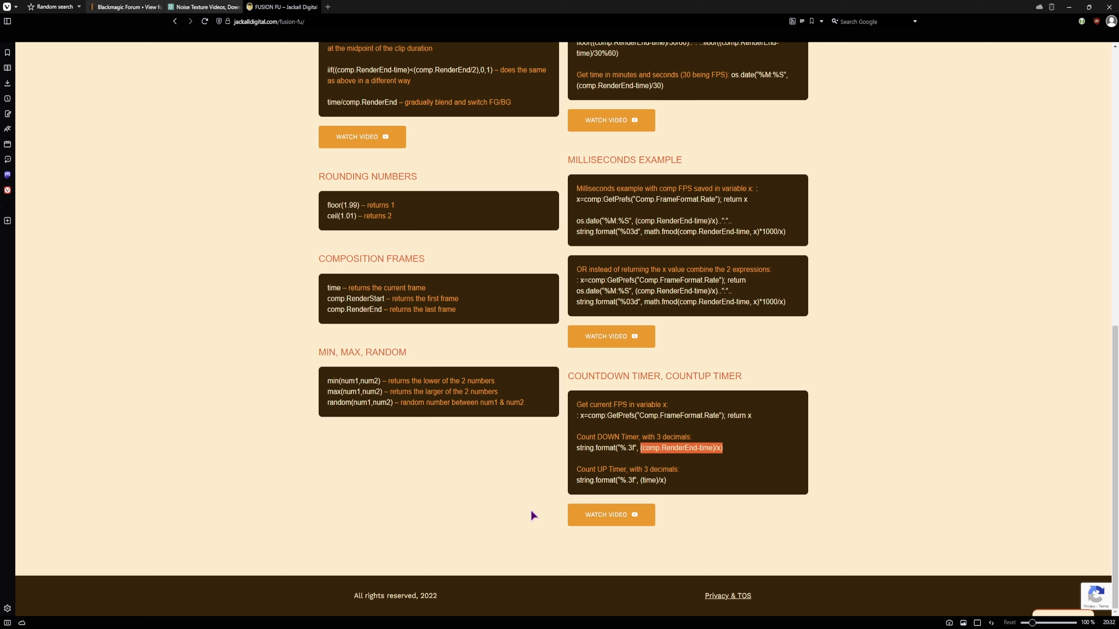
pyautogui.hotkey('ctrl', 'c')
pyautogui.hotkey('alt', 'Tab')
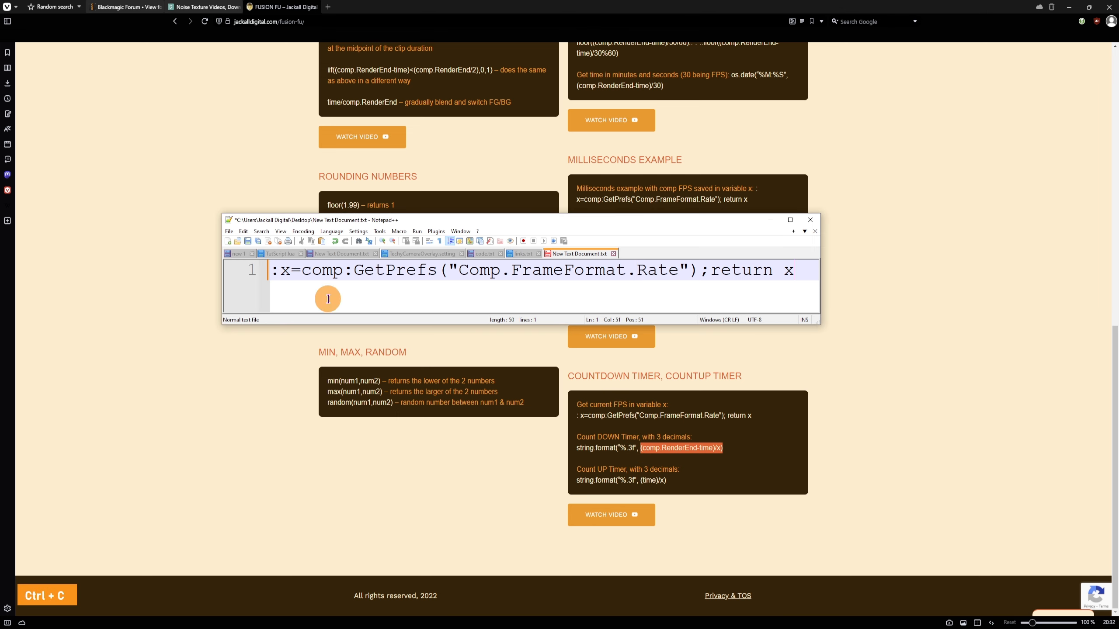
pyautogui.press('Return')
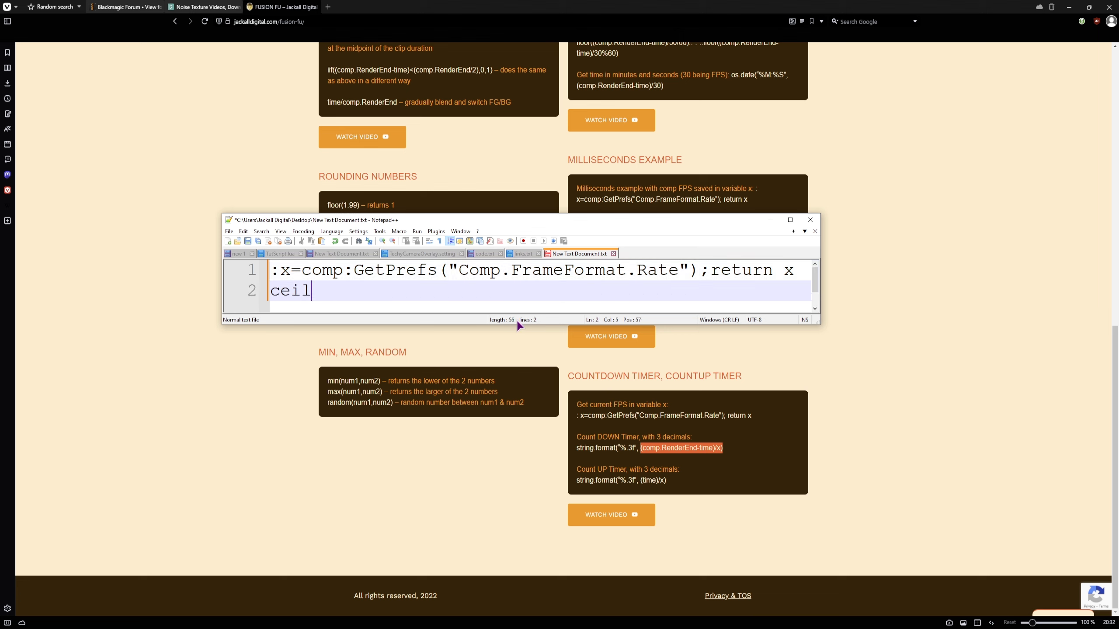
pyautogui.write('ceil(')
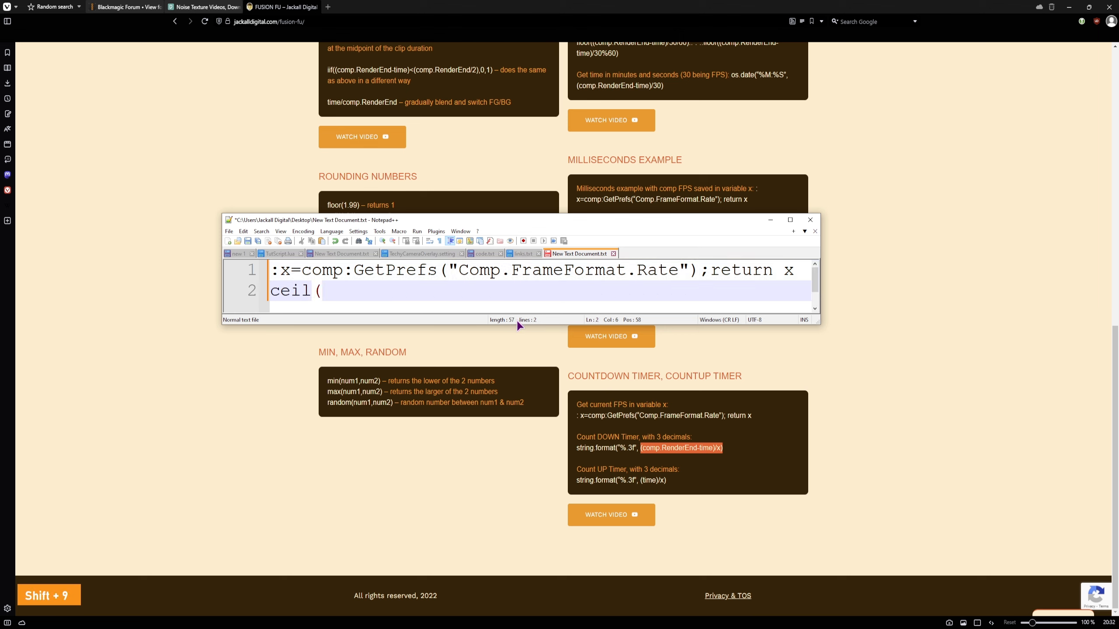
pyautogui.hotkey('ctrl', 'v')
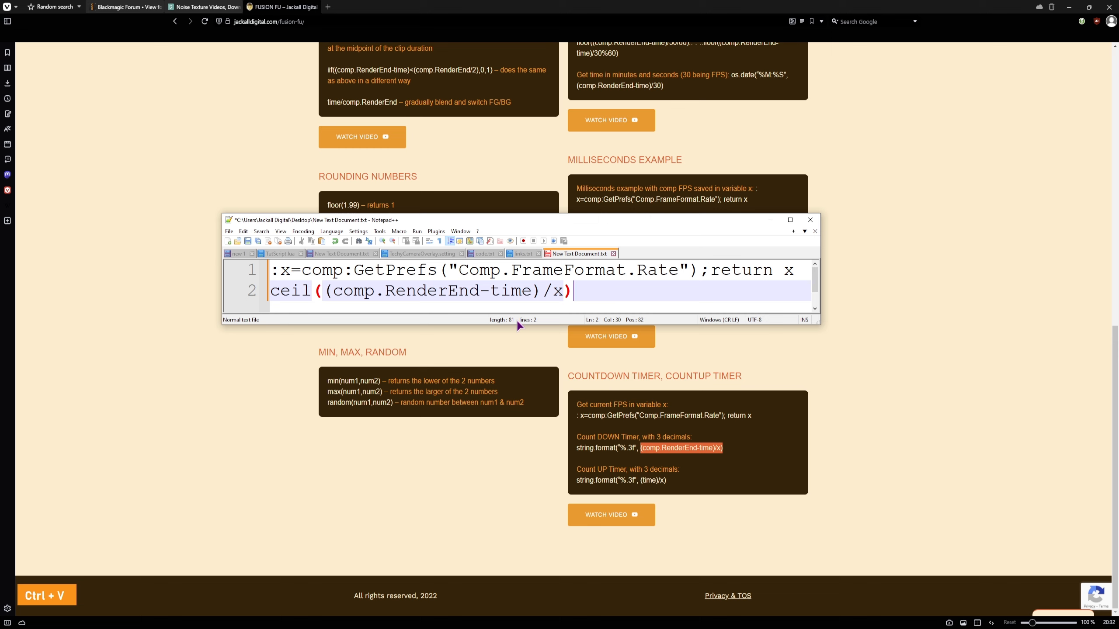
# Replace x in the ceil formula with fps and copy the expression ceil((comp.RenderEnd-time)/fps).
pyautogui.doubleClick(557, 292)
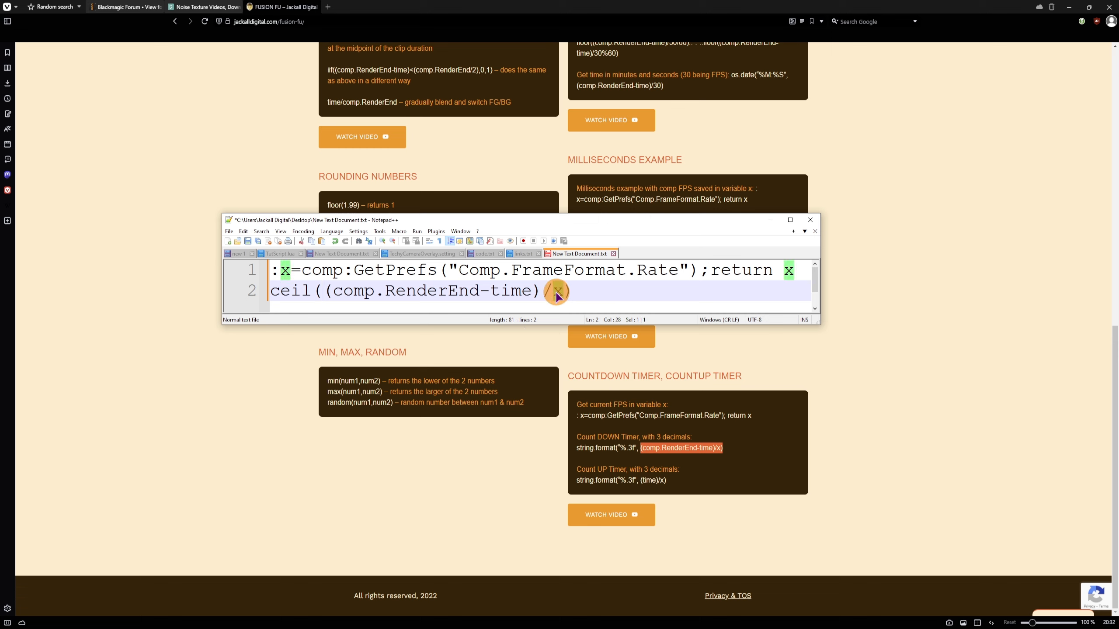
pyautogui.write('fps')
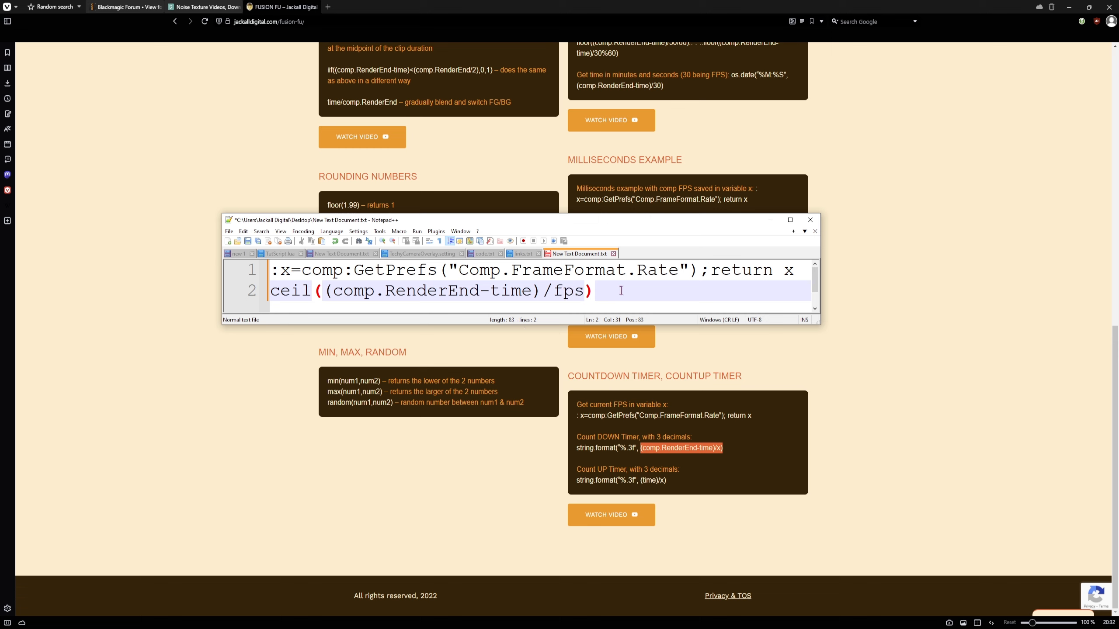
pyautogui.moveTo(621, 290); pyautogui.dragTo(265, 297)
pyautogui.hotkey('ctrl', 'c')
pyautogui.click(609, 291)
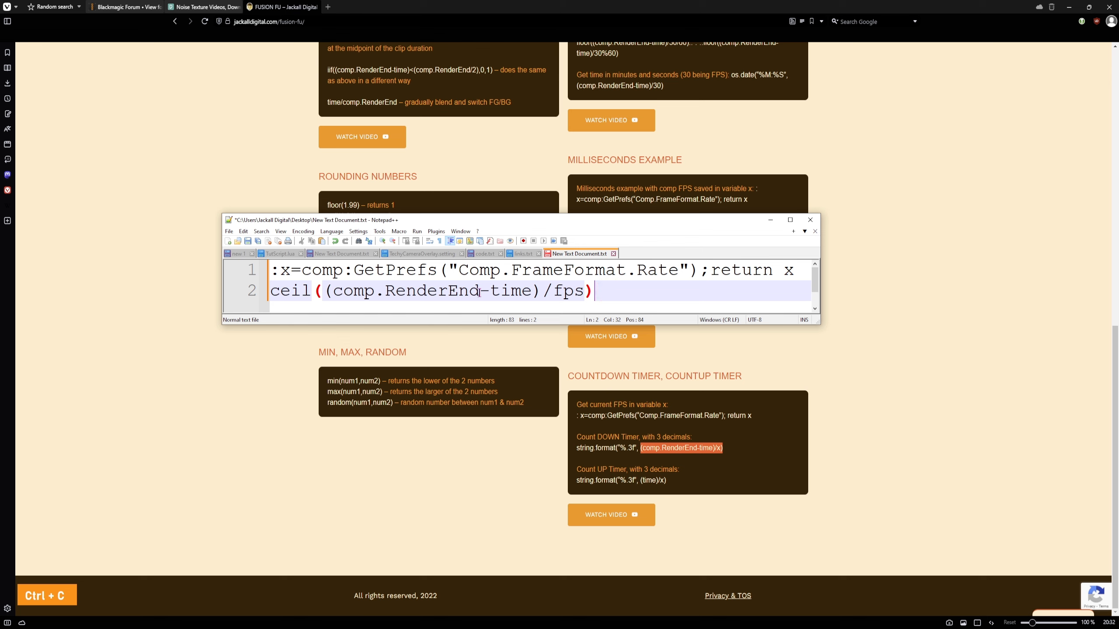
pyautogui.moveTo(480, 292); pyautogui.dragTo(341, 293)
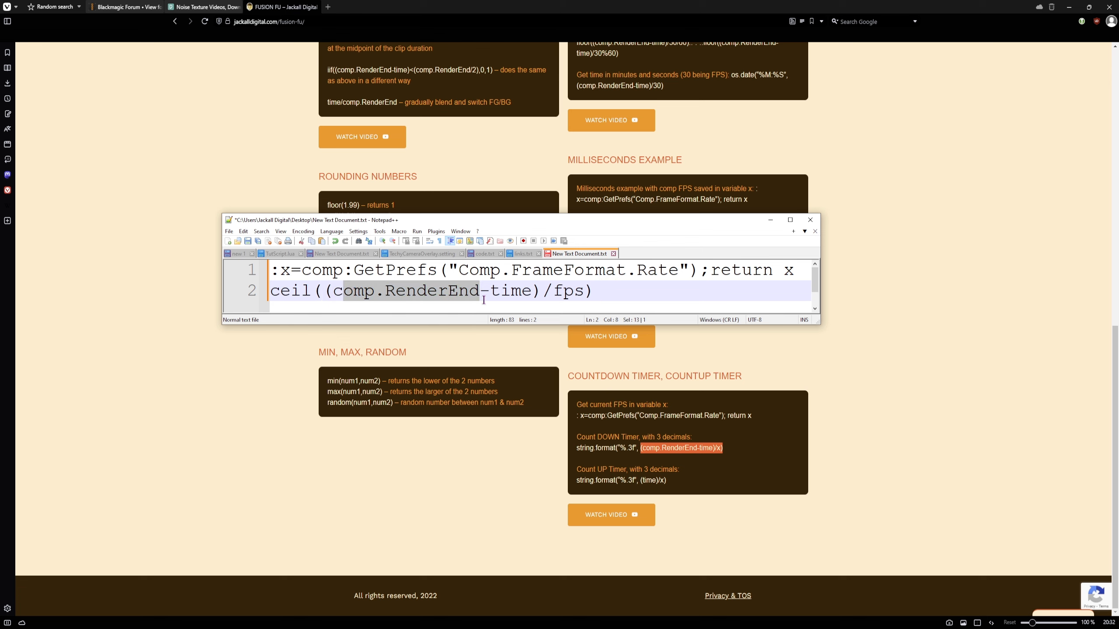
pyautogui.moveTo(492, 293); pyautogui.dragTo(583, 287)
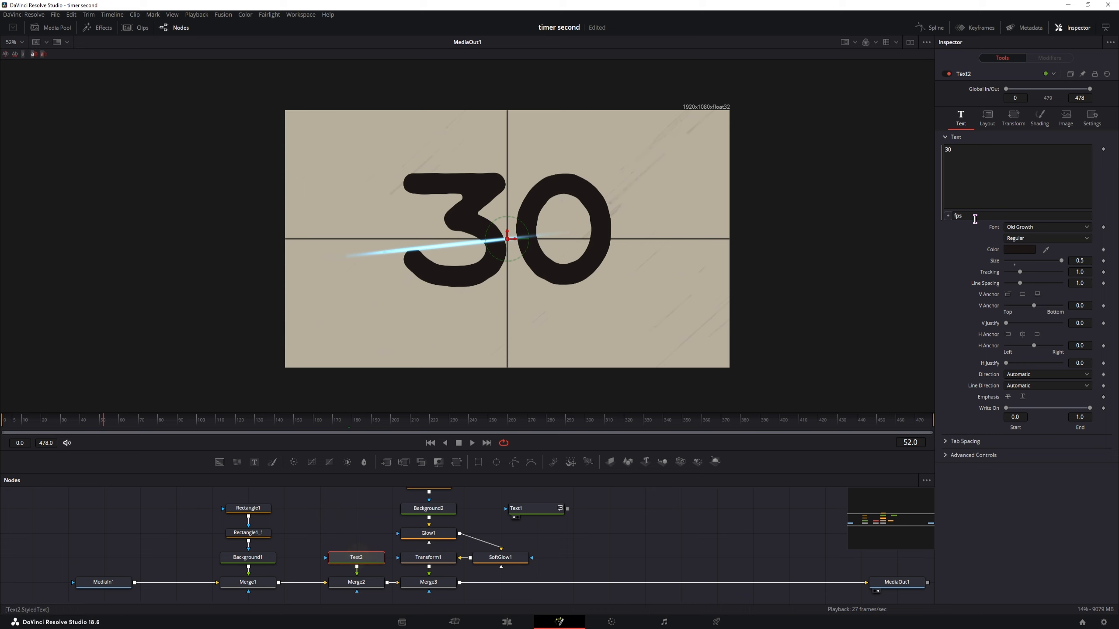
# Replace the Text2 expression with ceil((comp.RenderEnd-time)/fps) and scrub through the whole composition to check the countdown.
pyautogui.click(942, 217)
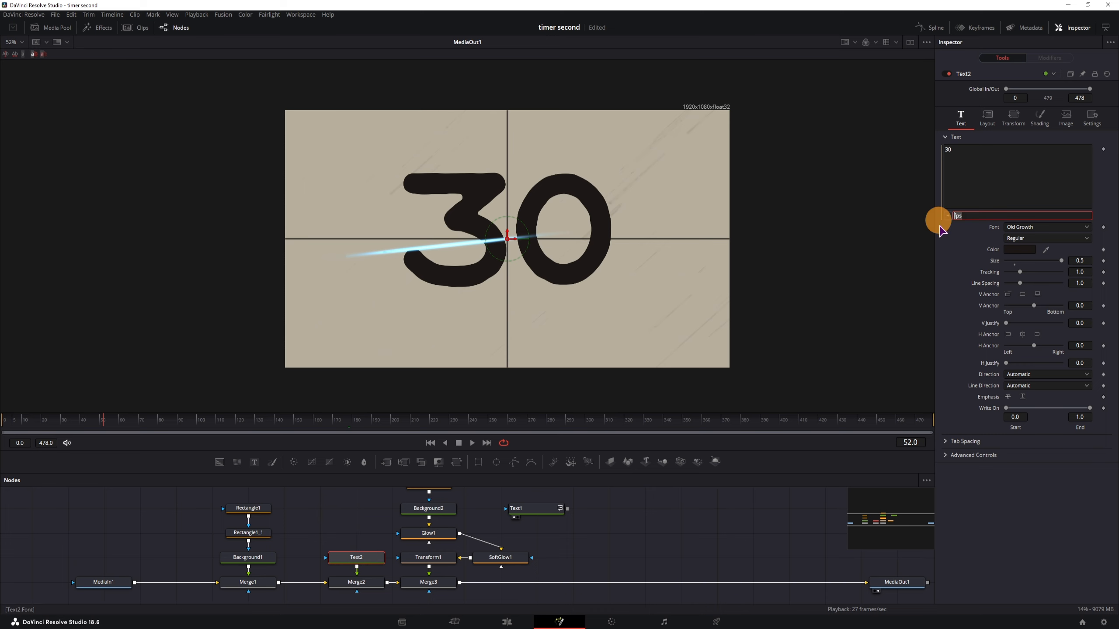
pyautogui.hotkey('ctrl', 'v')
pyautogui.press('Tab')
pyautogui.click(4, 422)
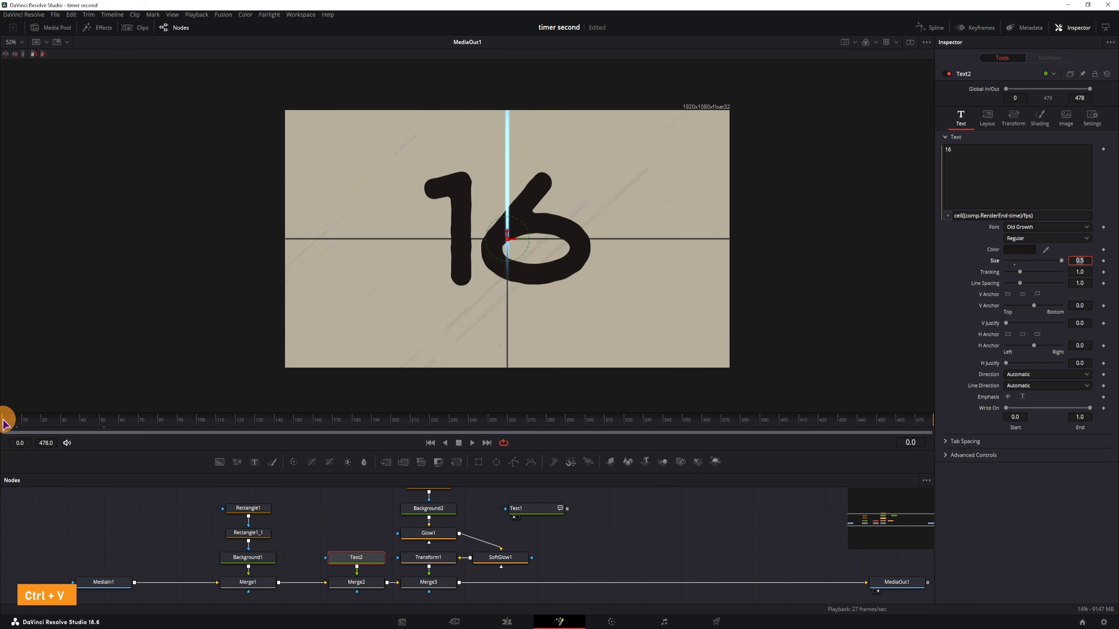
pyautogui.moveTo(4, 423); pyautogui.dragTo(931, 424)
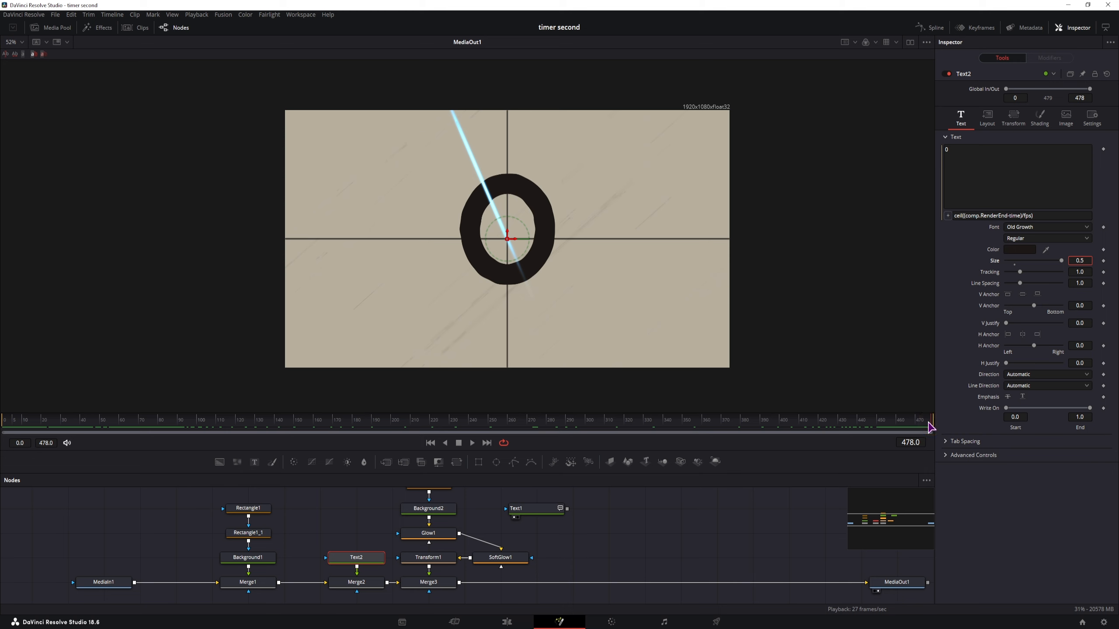
pyautogui.moveTo(929, 424); pyautogui.dragTo(877, 430)
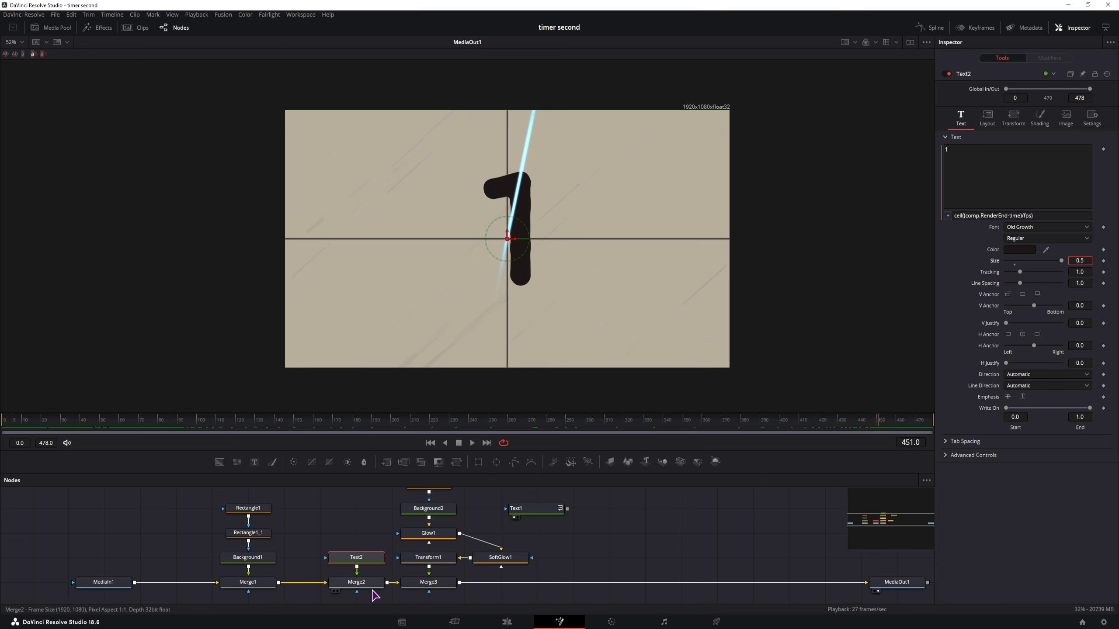
# Change ceil to floor in the Notepad++ formula, apply floor((comp.RenderEnd-time)/fps) to Text2, and scrub the composition from frame 0.
pyautogui.click(200, 628)
pyautogui.moveTo(311, 293); pyautogui.dragTo(270, 293)
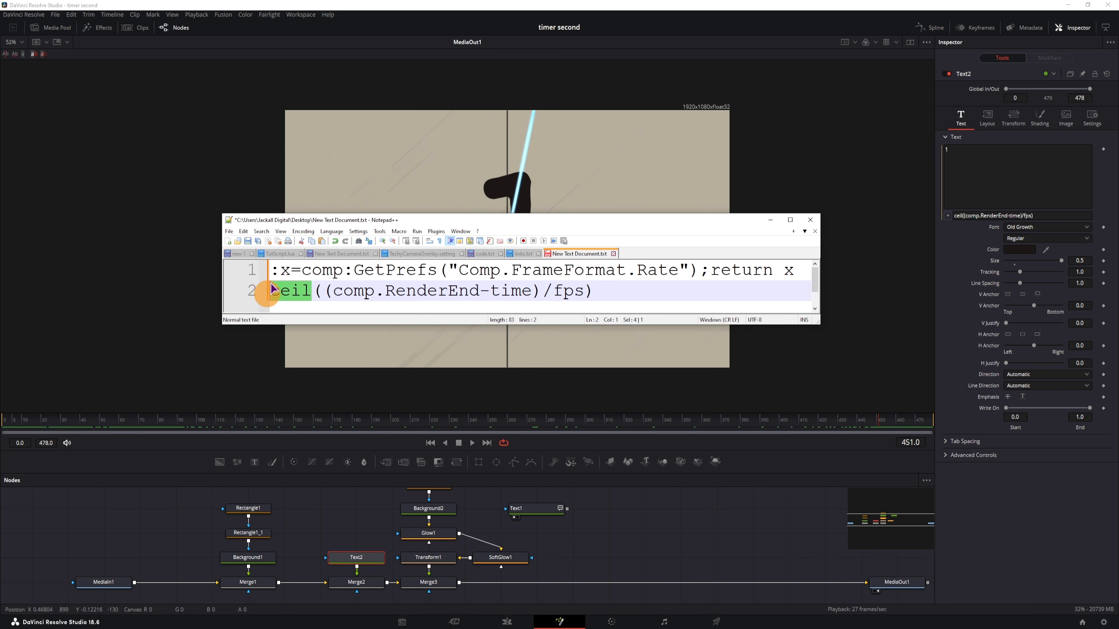
pyautogui.write('floor')
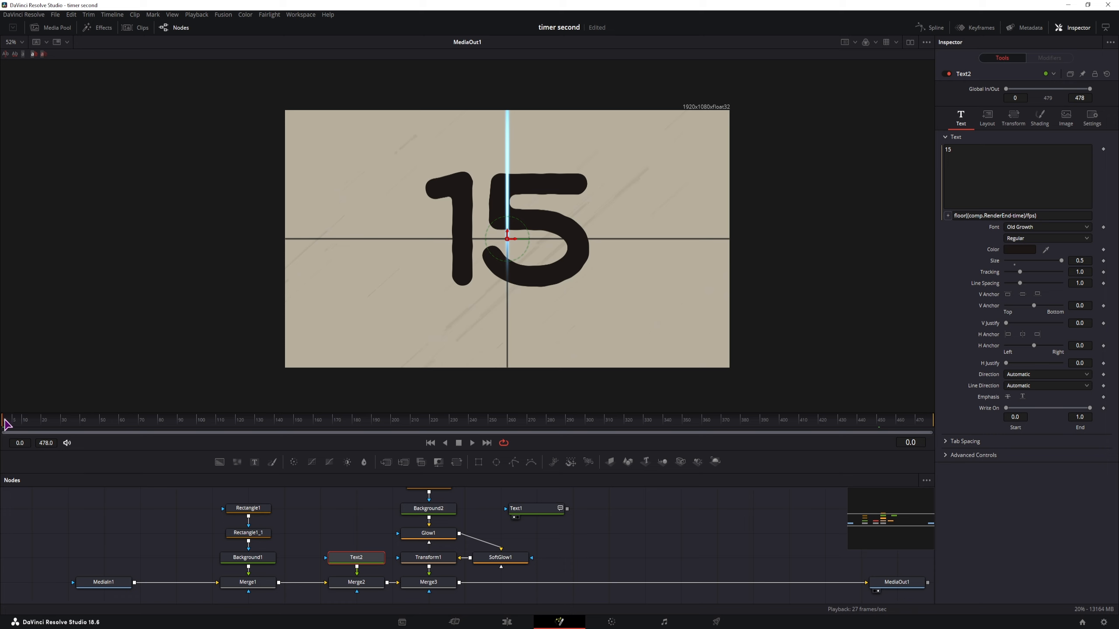
pyautogui.moveTo(6, 424); pyautogui.dragTo(923, 434)
# Detach Background1 from Merge1, move Merge1 next to MediaIn1, and connect Background1 directly to Merge2's background input.
pyautogui.click(157, 556)
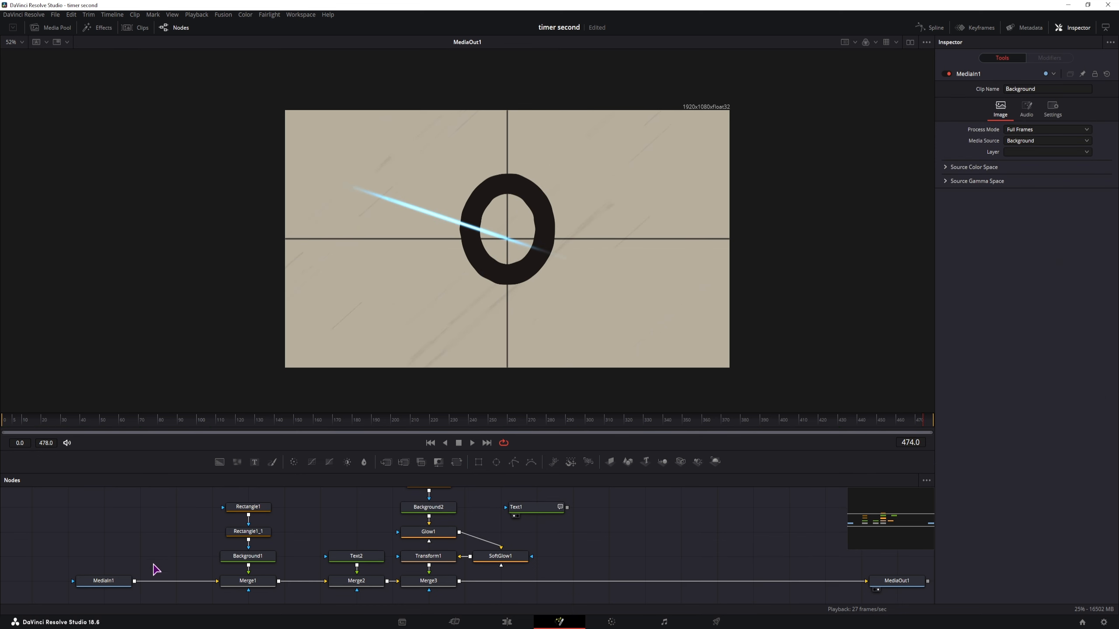
pyautogui.moveTo(105, 579)
pyautogui.mouseDown()
pyautogui.moveTo(117, 549)
pyautogui.moveTo(105, 573)
pyautogui.mouseUp()
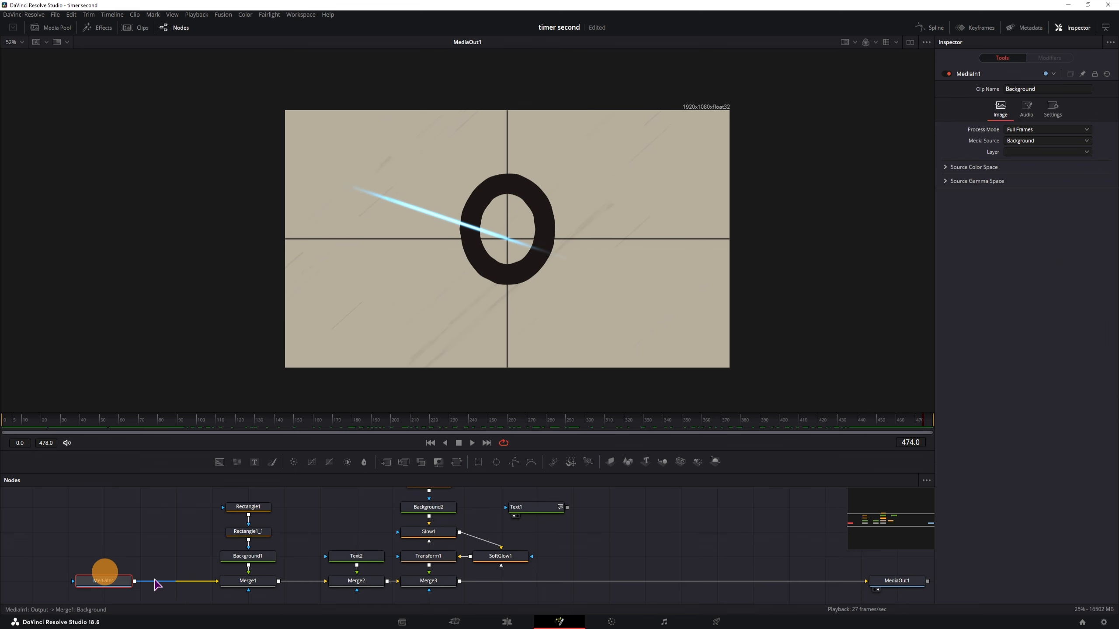
pyautogui.moveTo(260, 585); pyautogui.dragTo(365, 573)
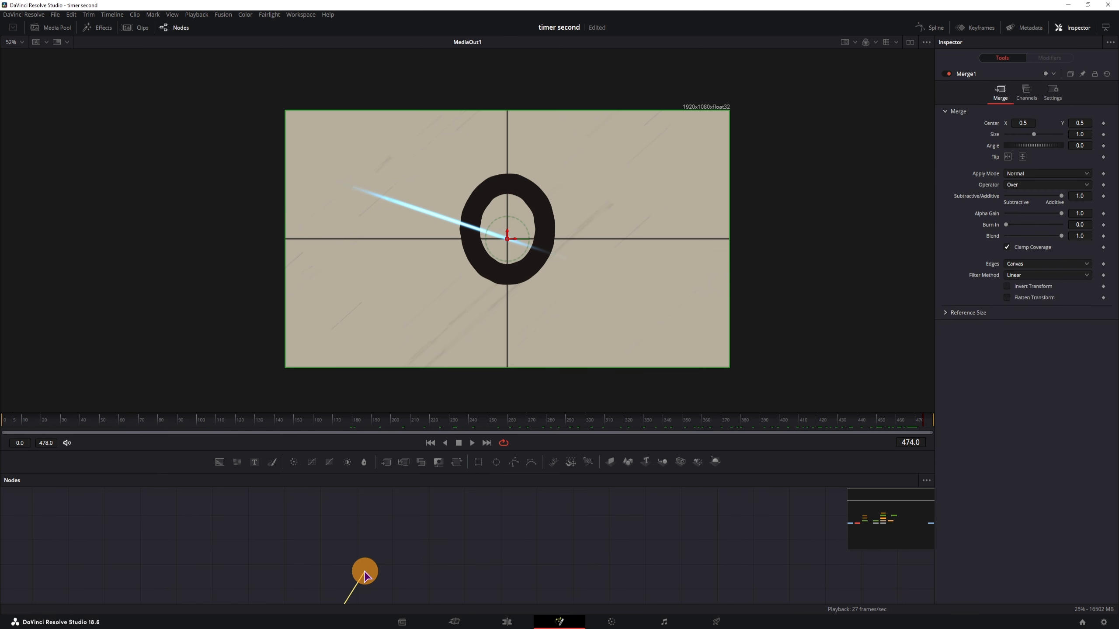
pyautogui.scroll(-5, 352, 562)
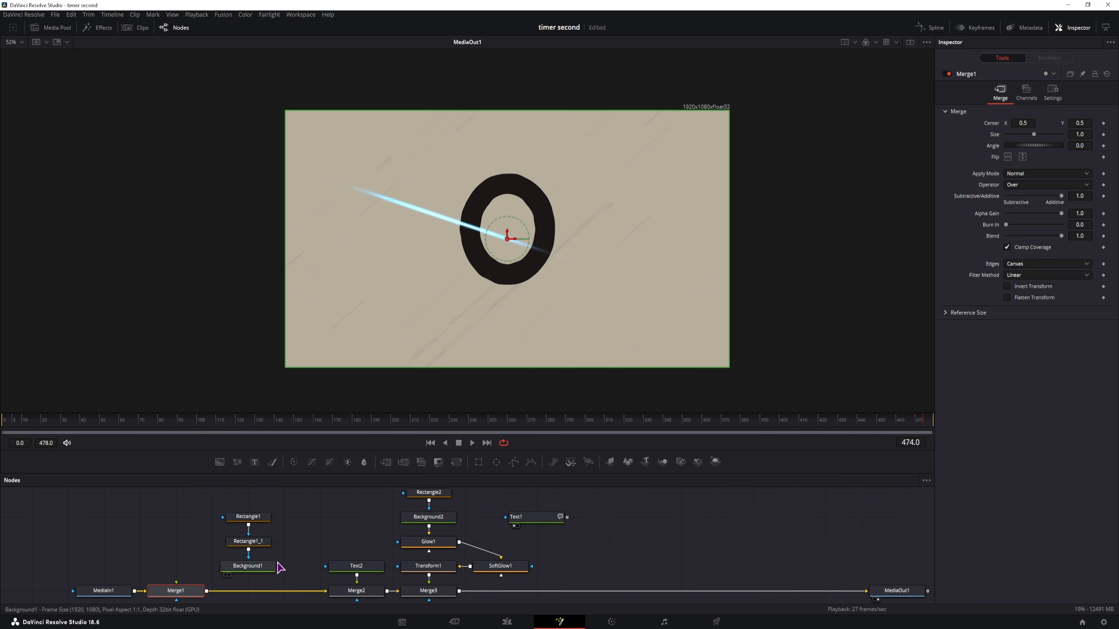
pyautogui.moveTo(280, 571); pyautogui.dragTo(325, 591)
# Delete the MediaIn1 and Merge1 nodes, and move Background1 with its rectangle masks into line with Merge2.
pyautogui.moveTo(220, 601); pyautogui.dragTo(121, 592)
pyautogui.press('Delete')
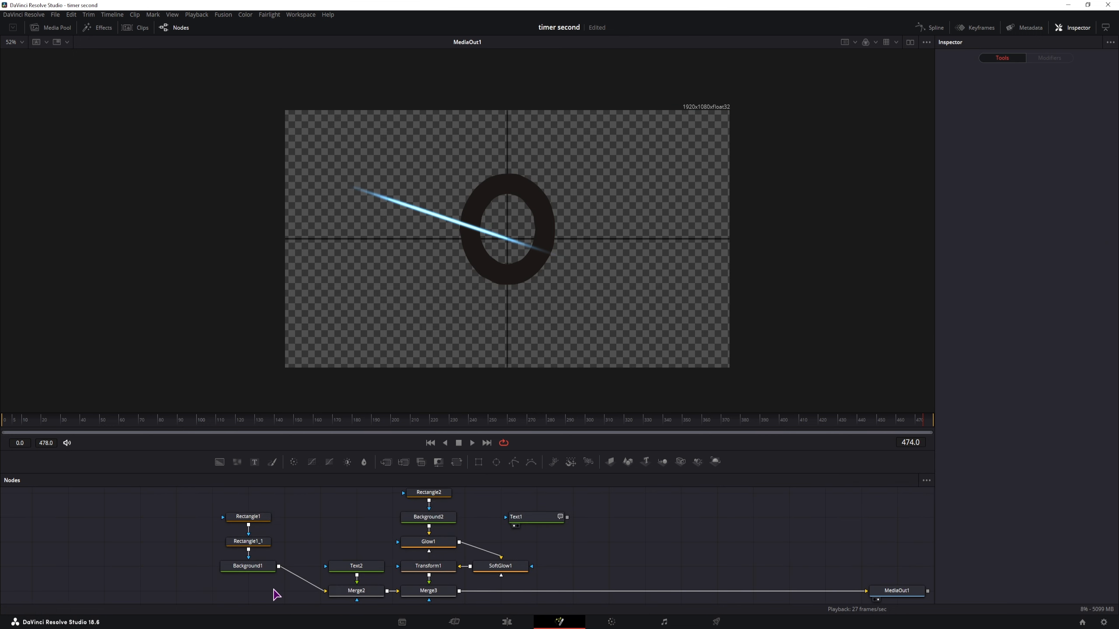
pyautogui.moveTo(273, 589); pyautogui.dragTo(249, 593)
pyautogui.click(303, 570)
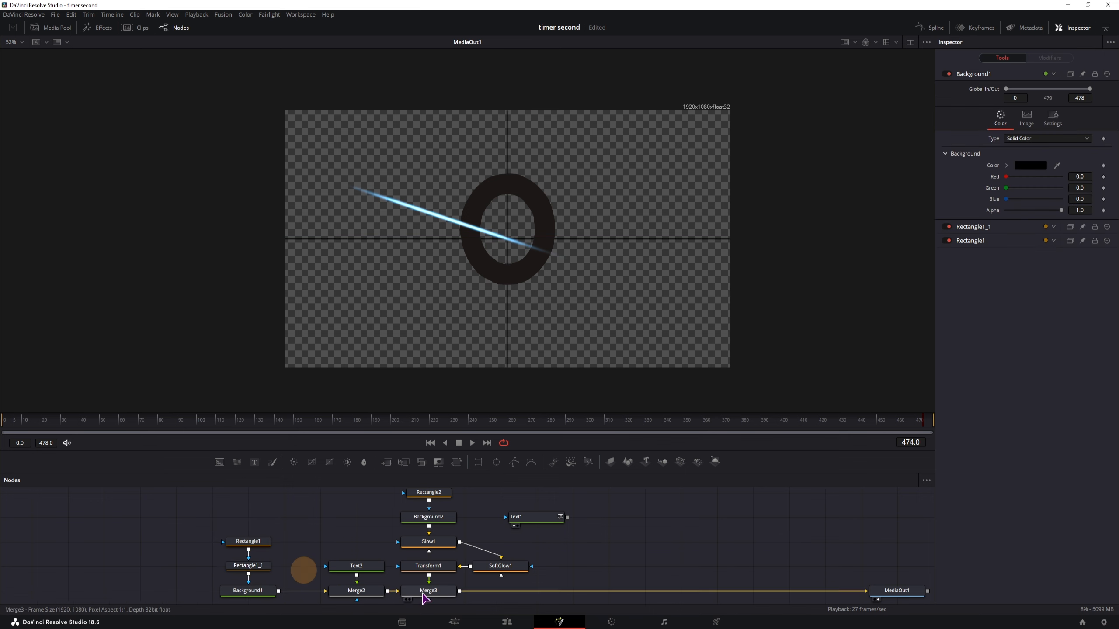
# Switch to the Edit page and play the countdown from the start of the Fusion Composition 2 clip.
pyautogui.click(507, 623)
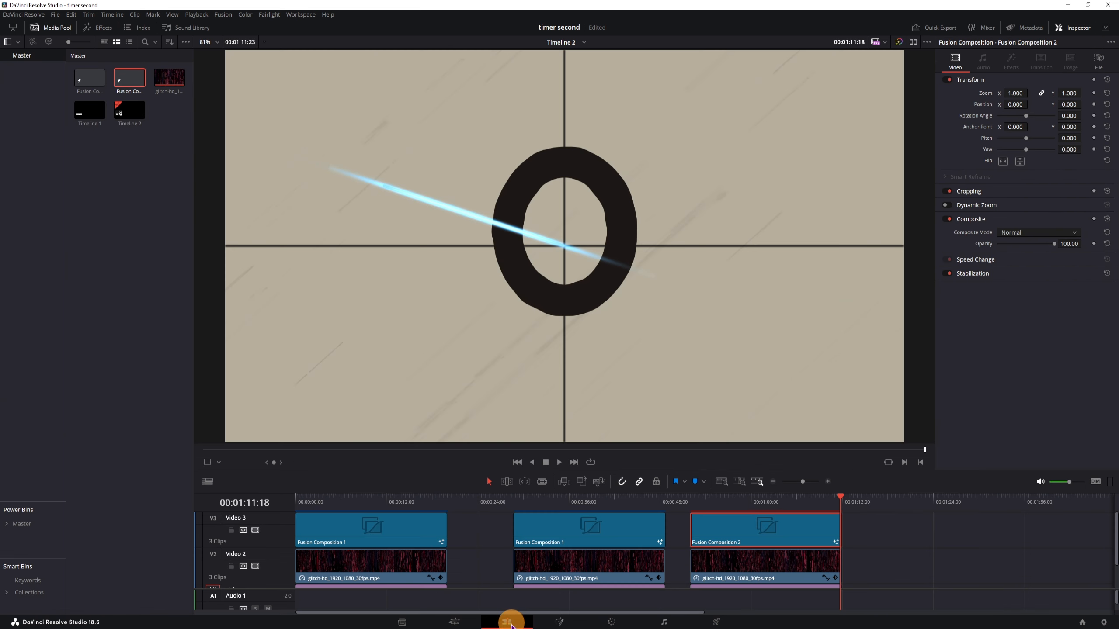
pyautogui.click(692, 505)
pyautogui.click(886, 563)
pyautogui.press('space')
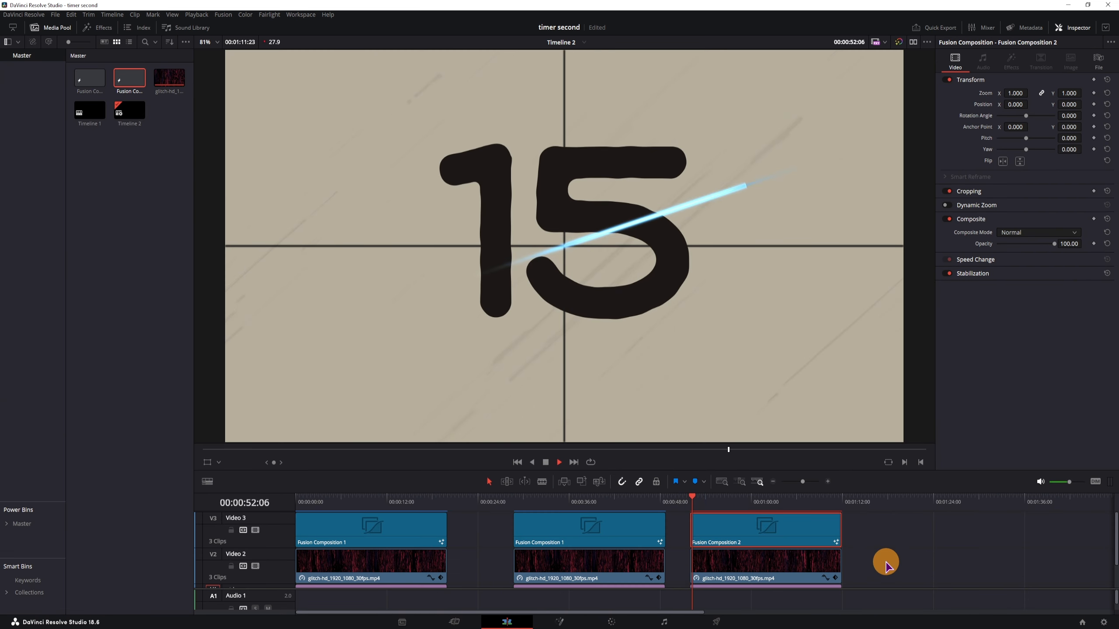